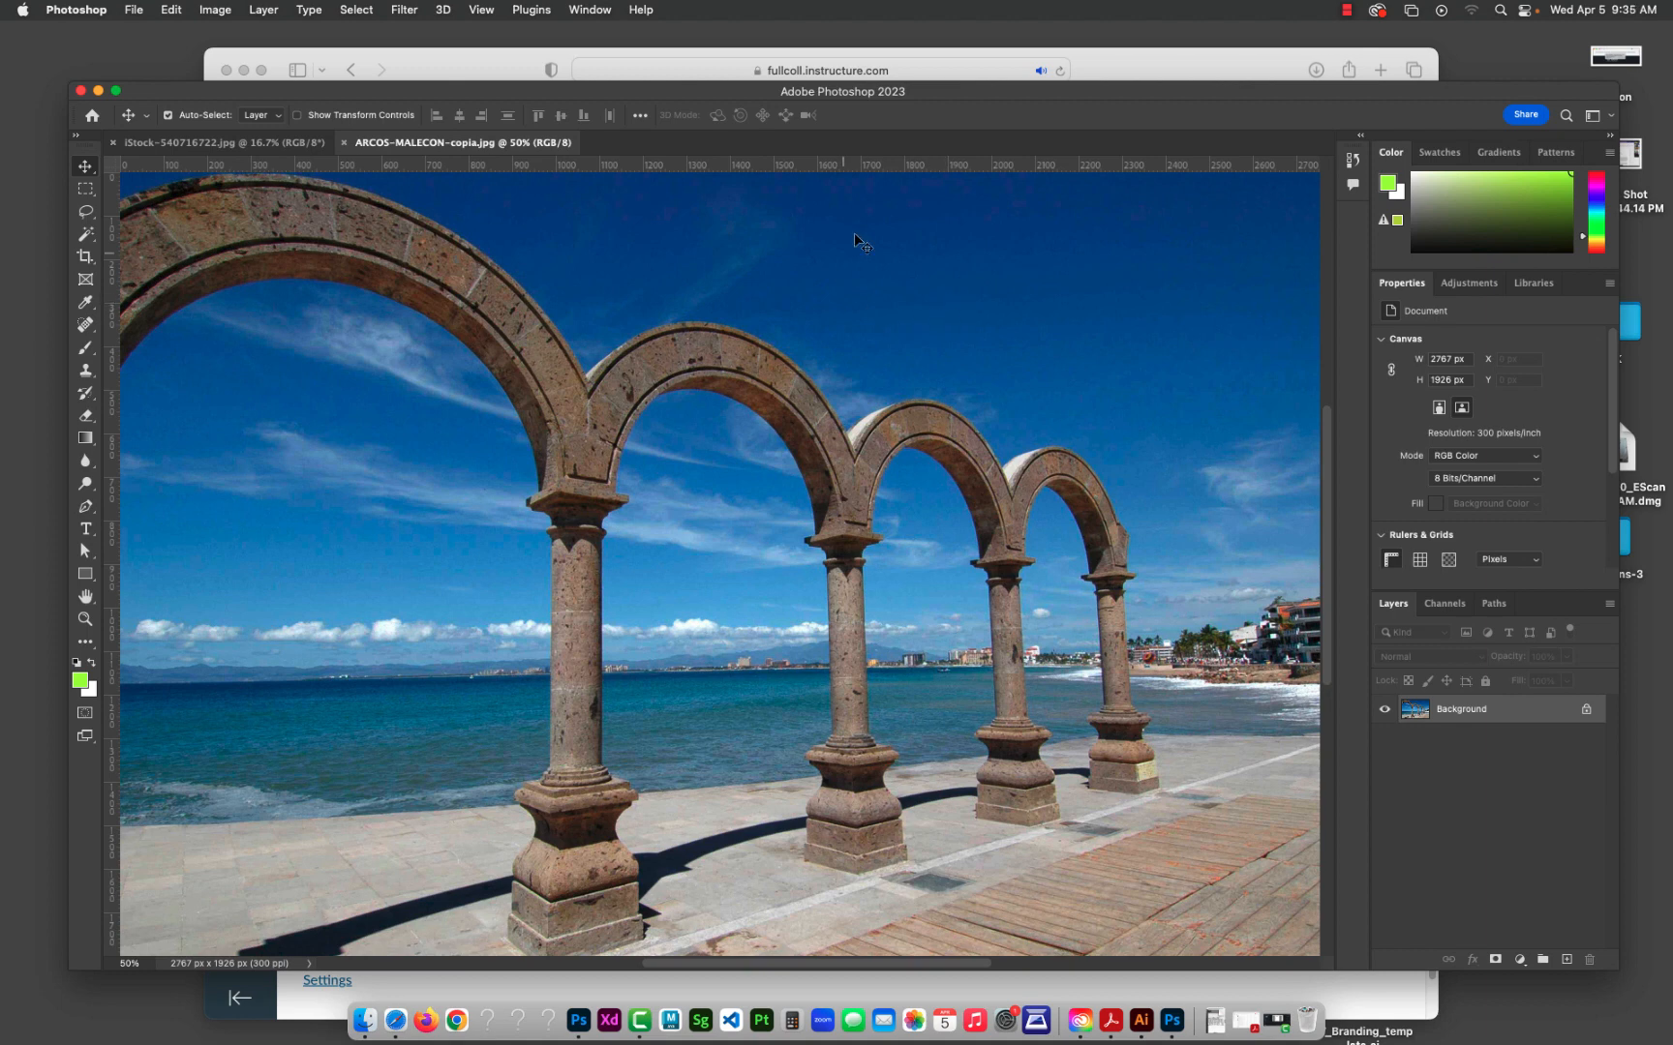
Step: Move the application window slightly higher on the desktop and reset the Essentials workspace to its default layout
drag(958, 93, 955, 73)
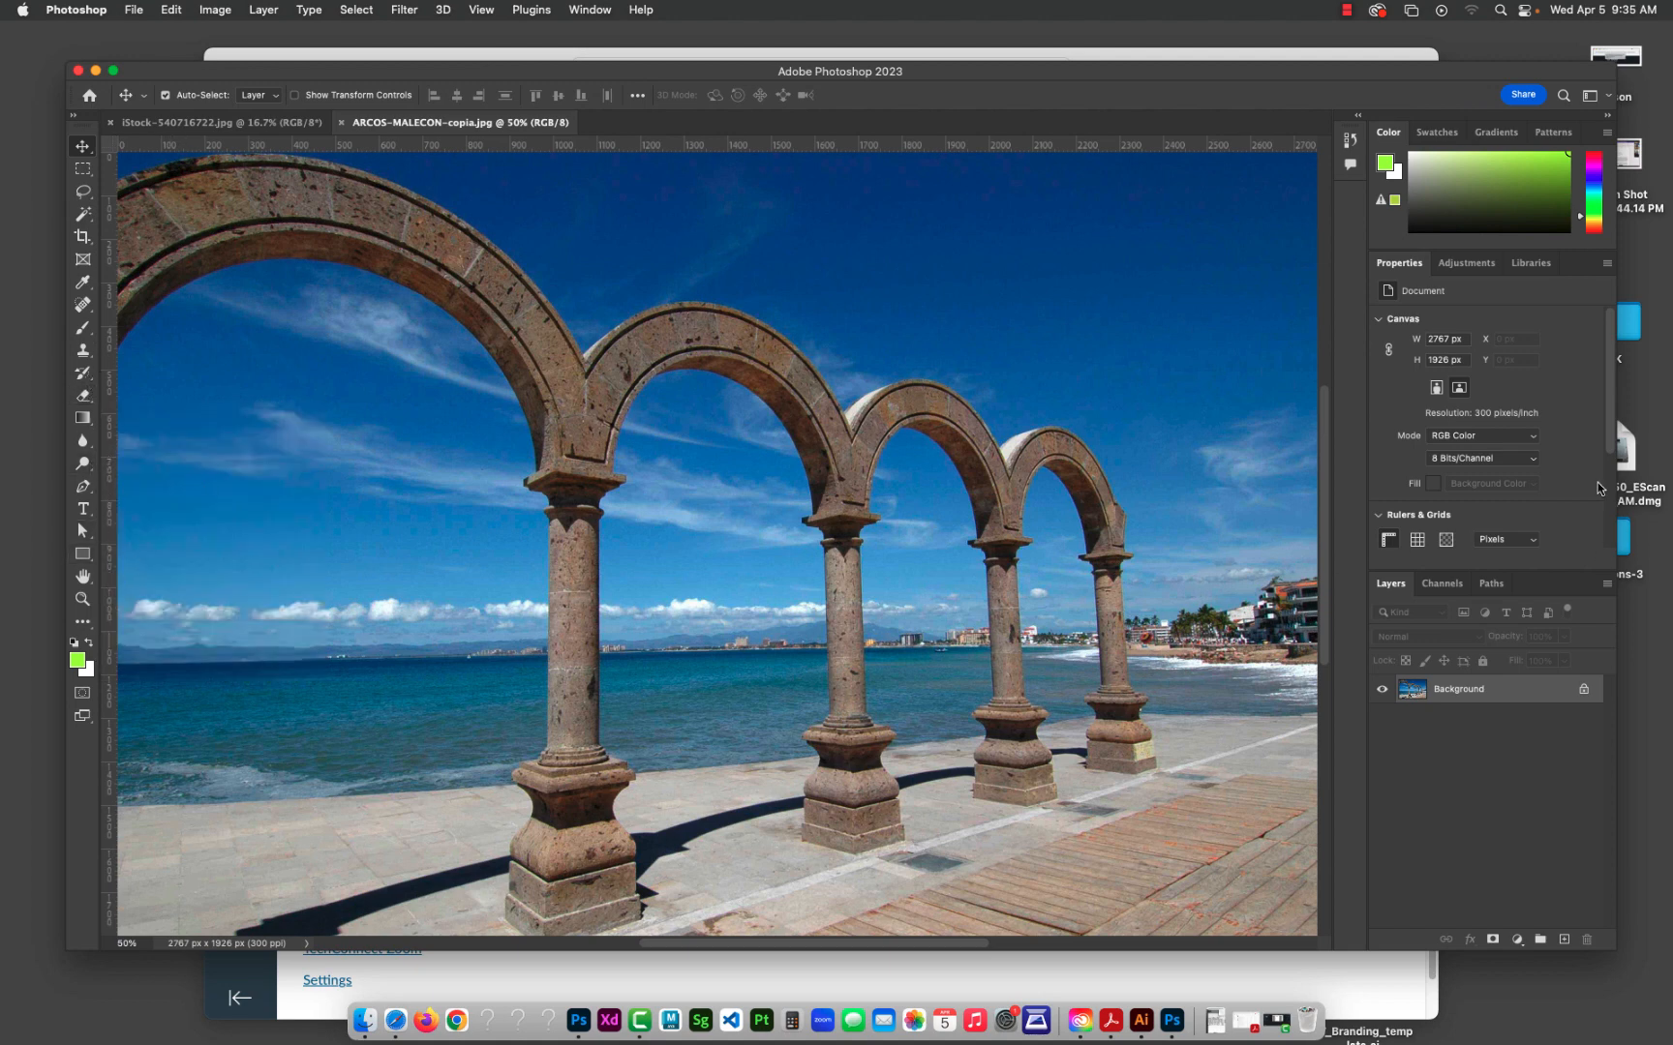
click(1607, 97)
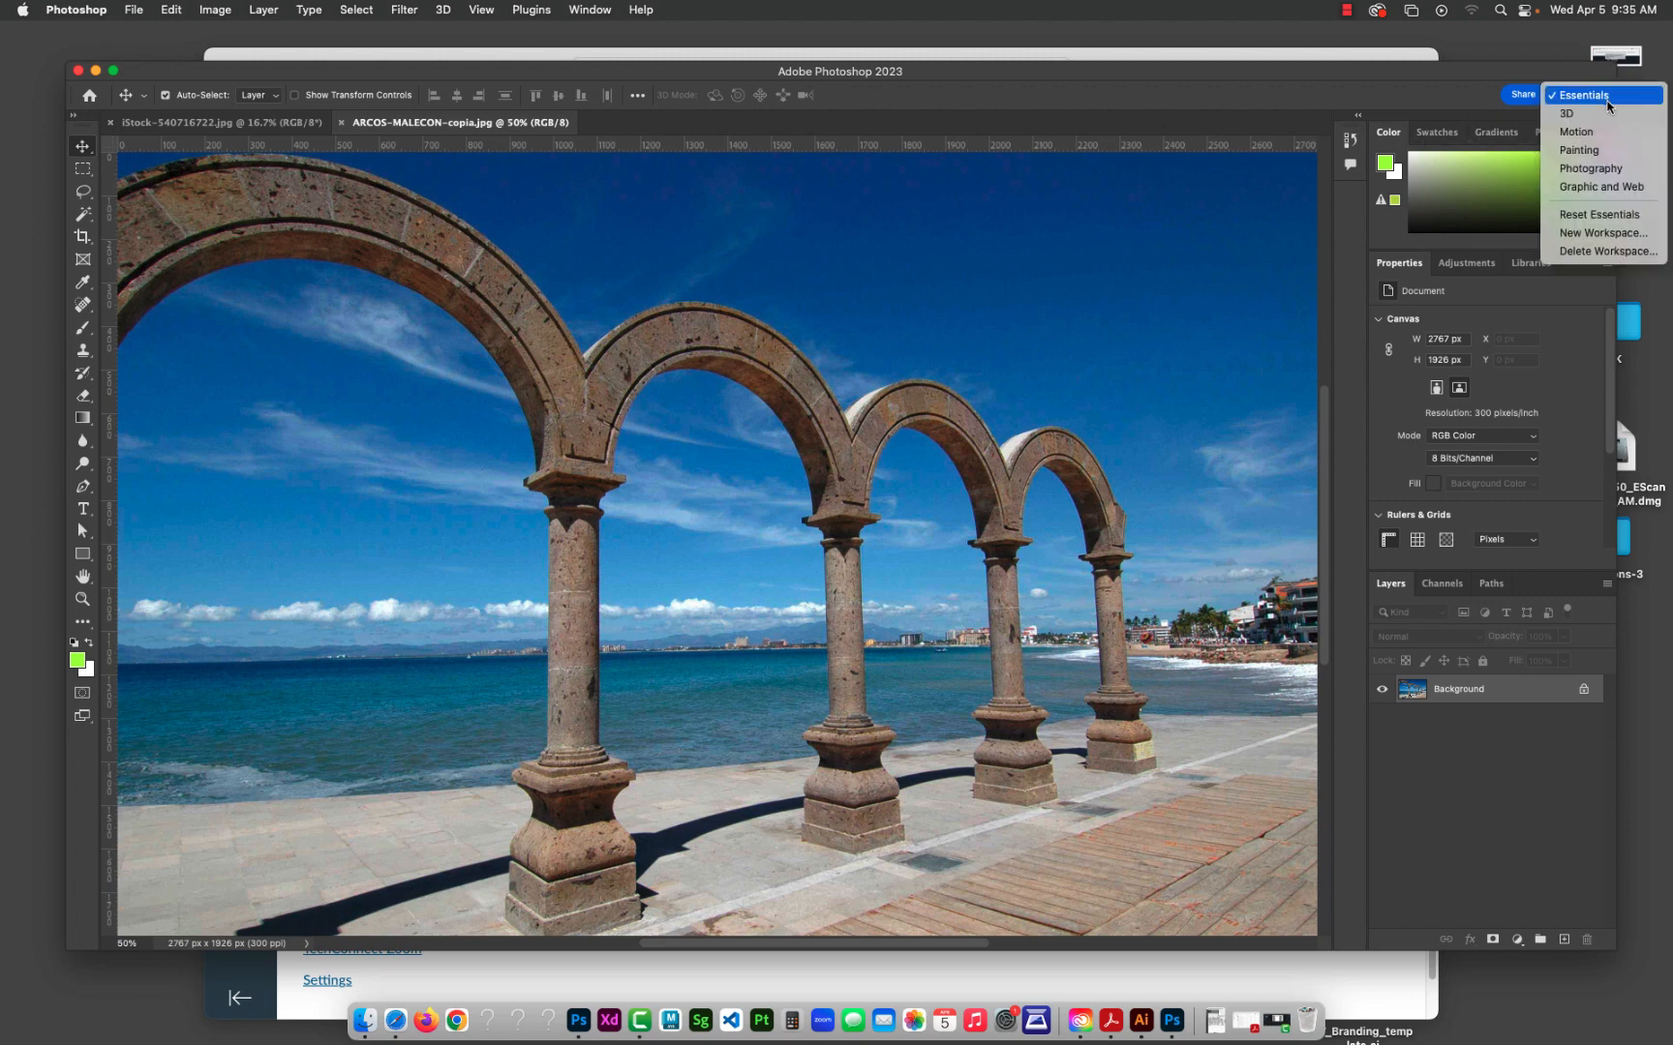
click(1609, 218)
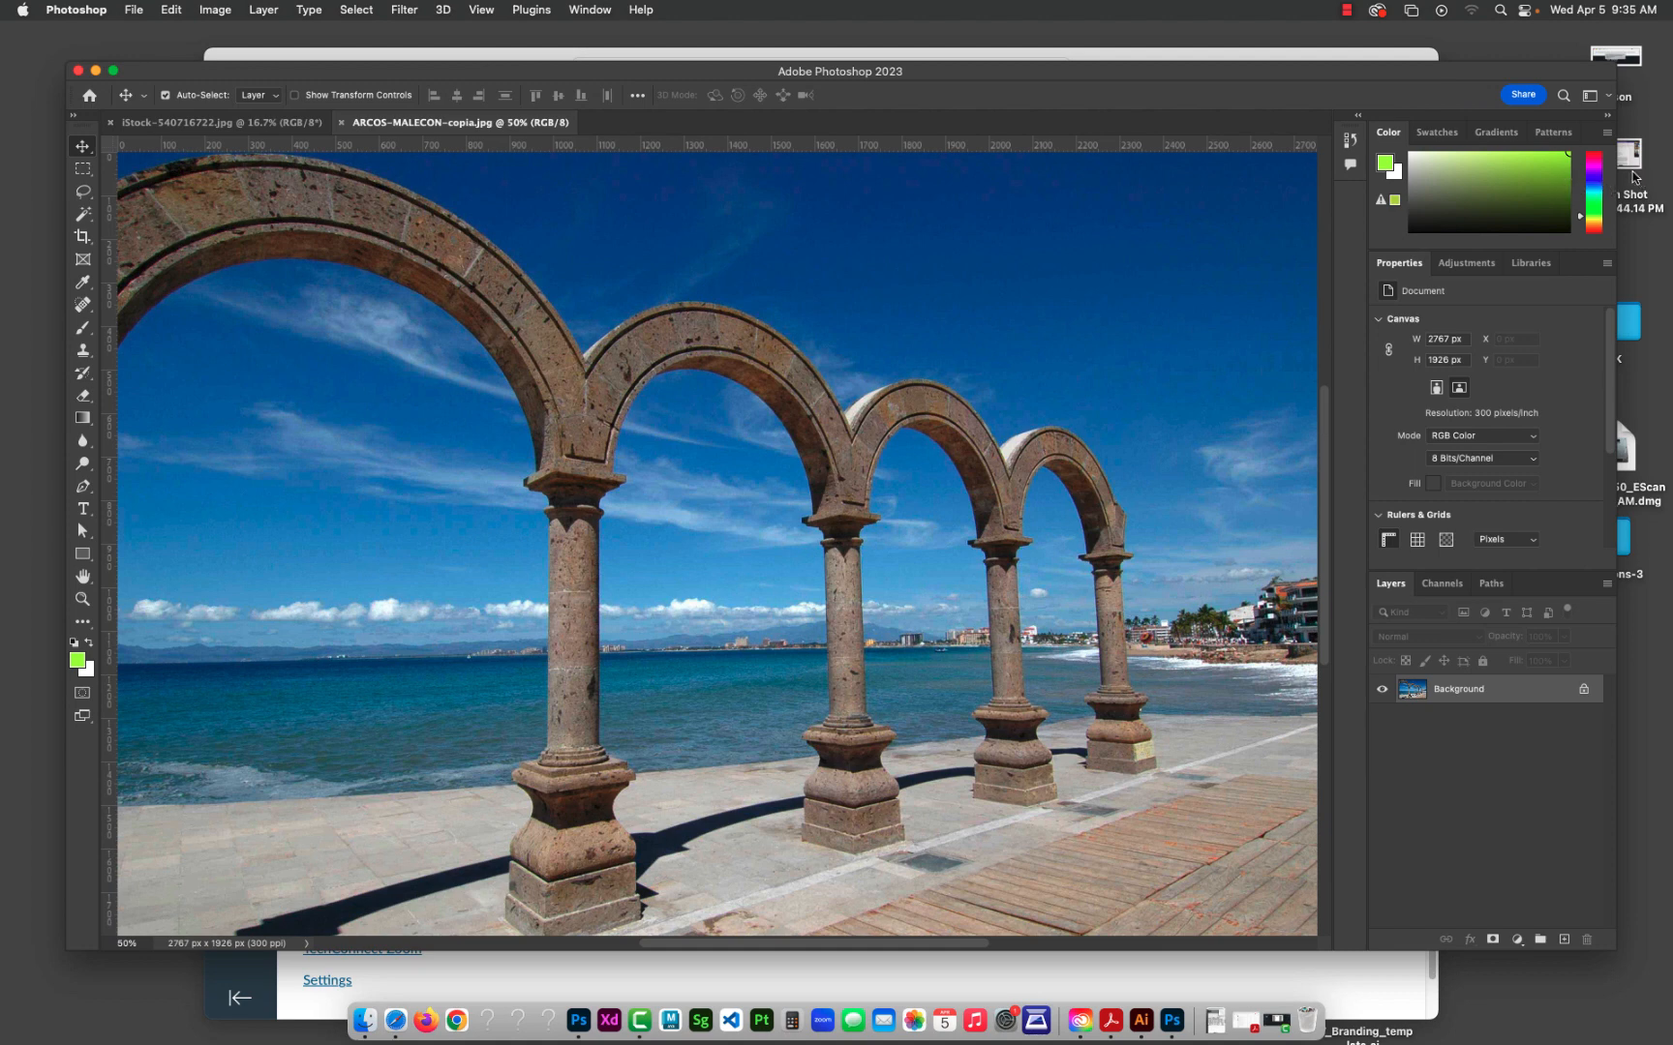
Step: Switch the workspace to Motion and return it to Essentials
click(1609, 94)
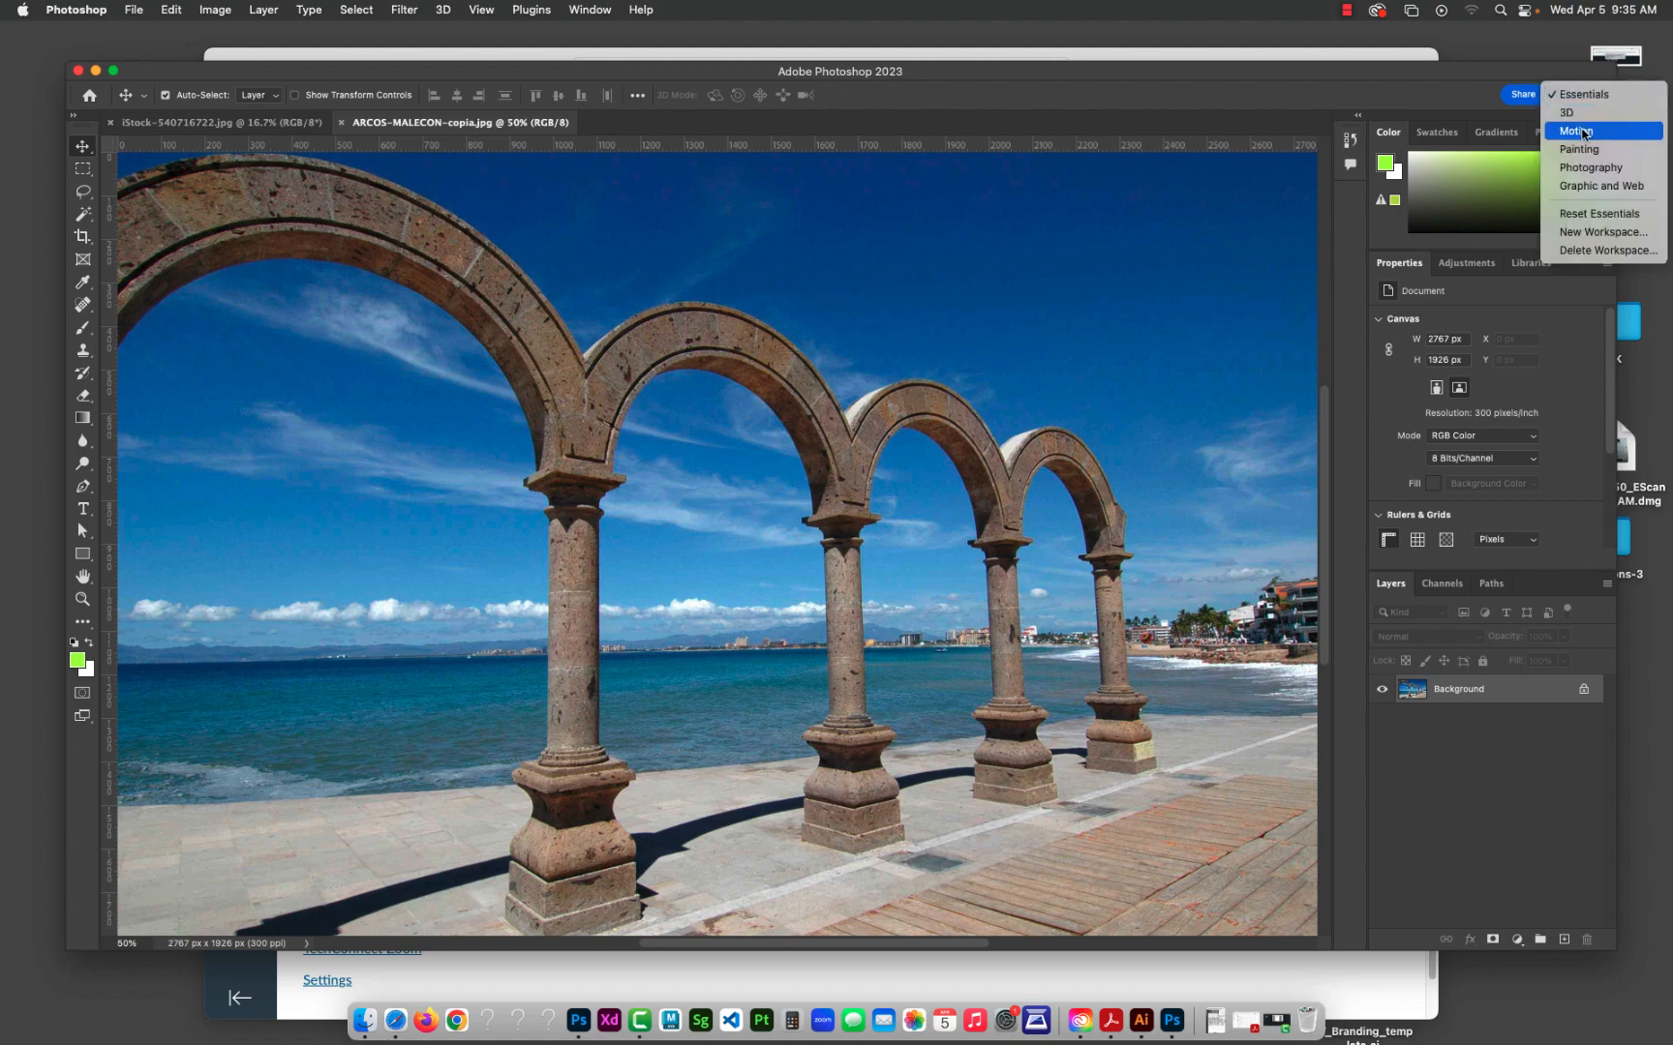
click(1584, 133)
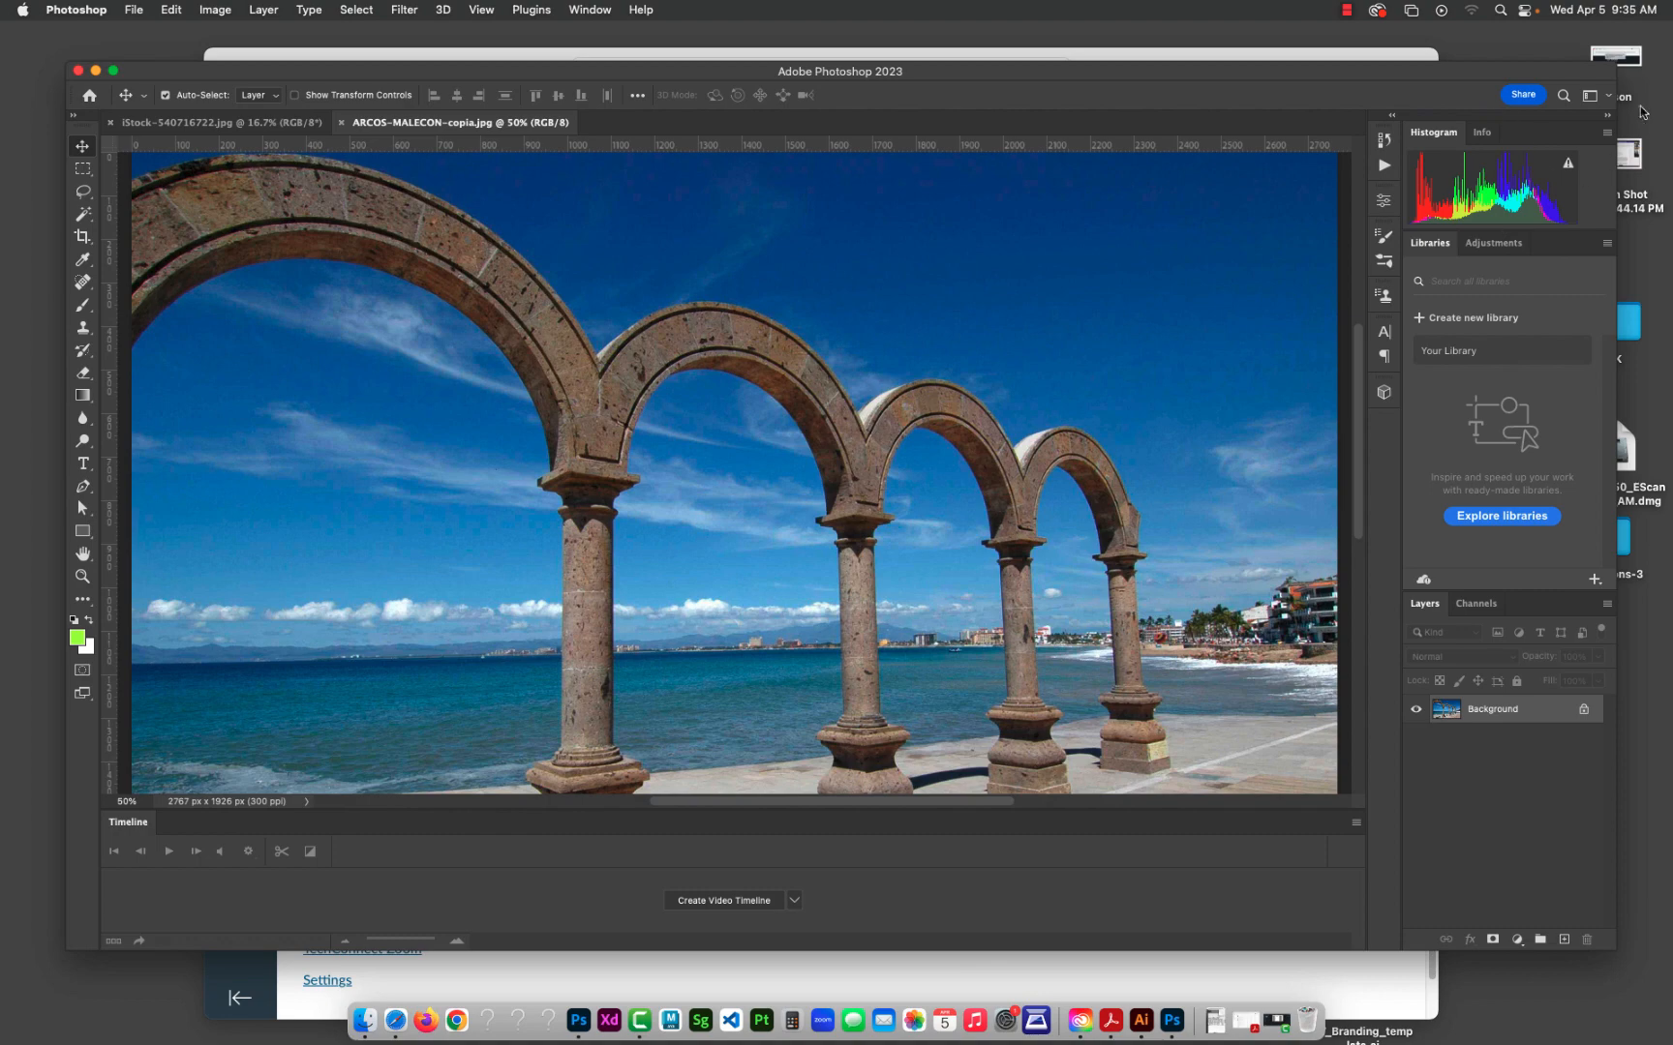
click(1607, 97)
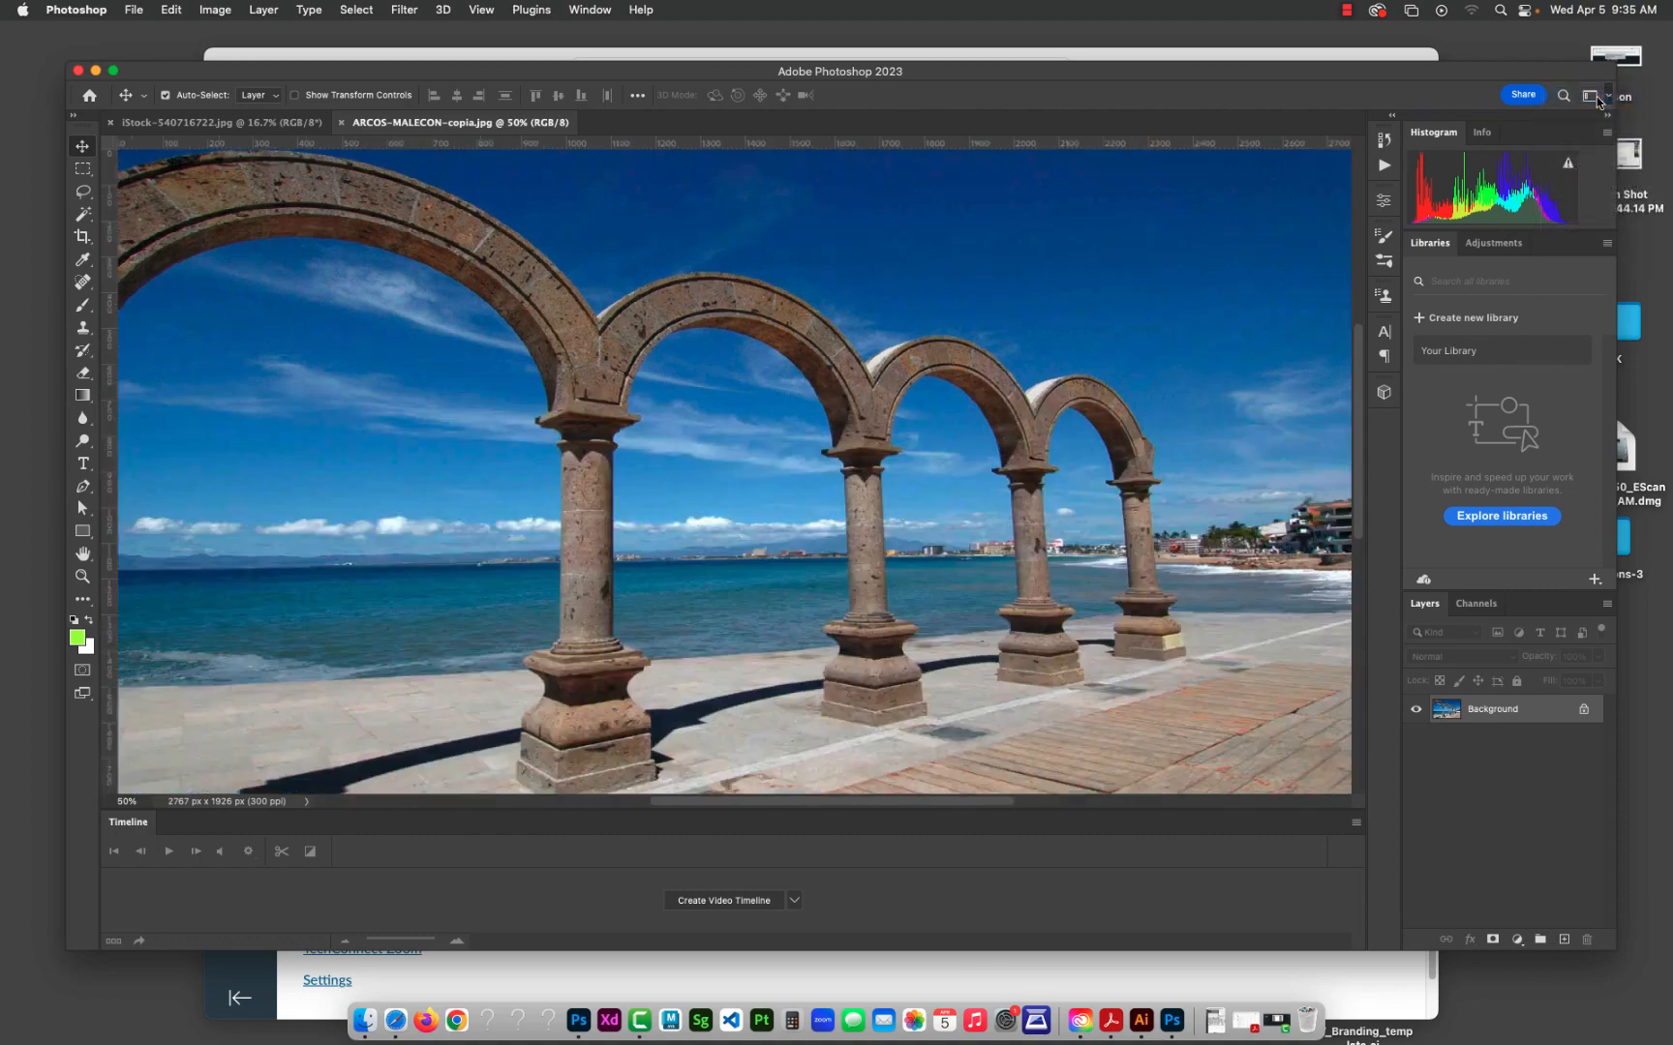
click(1584, 94)
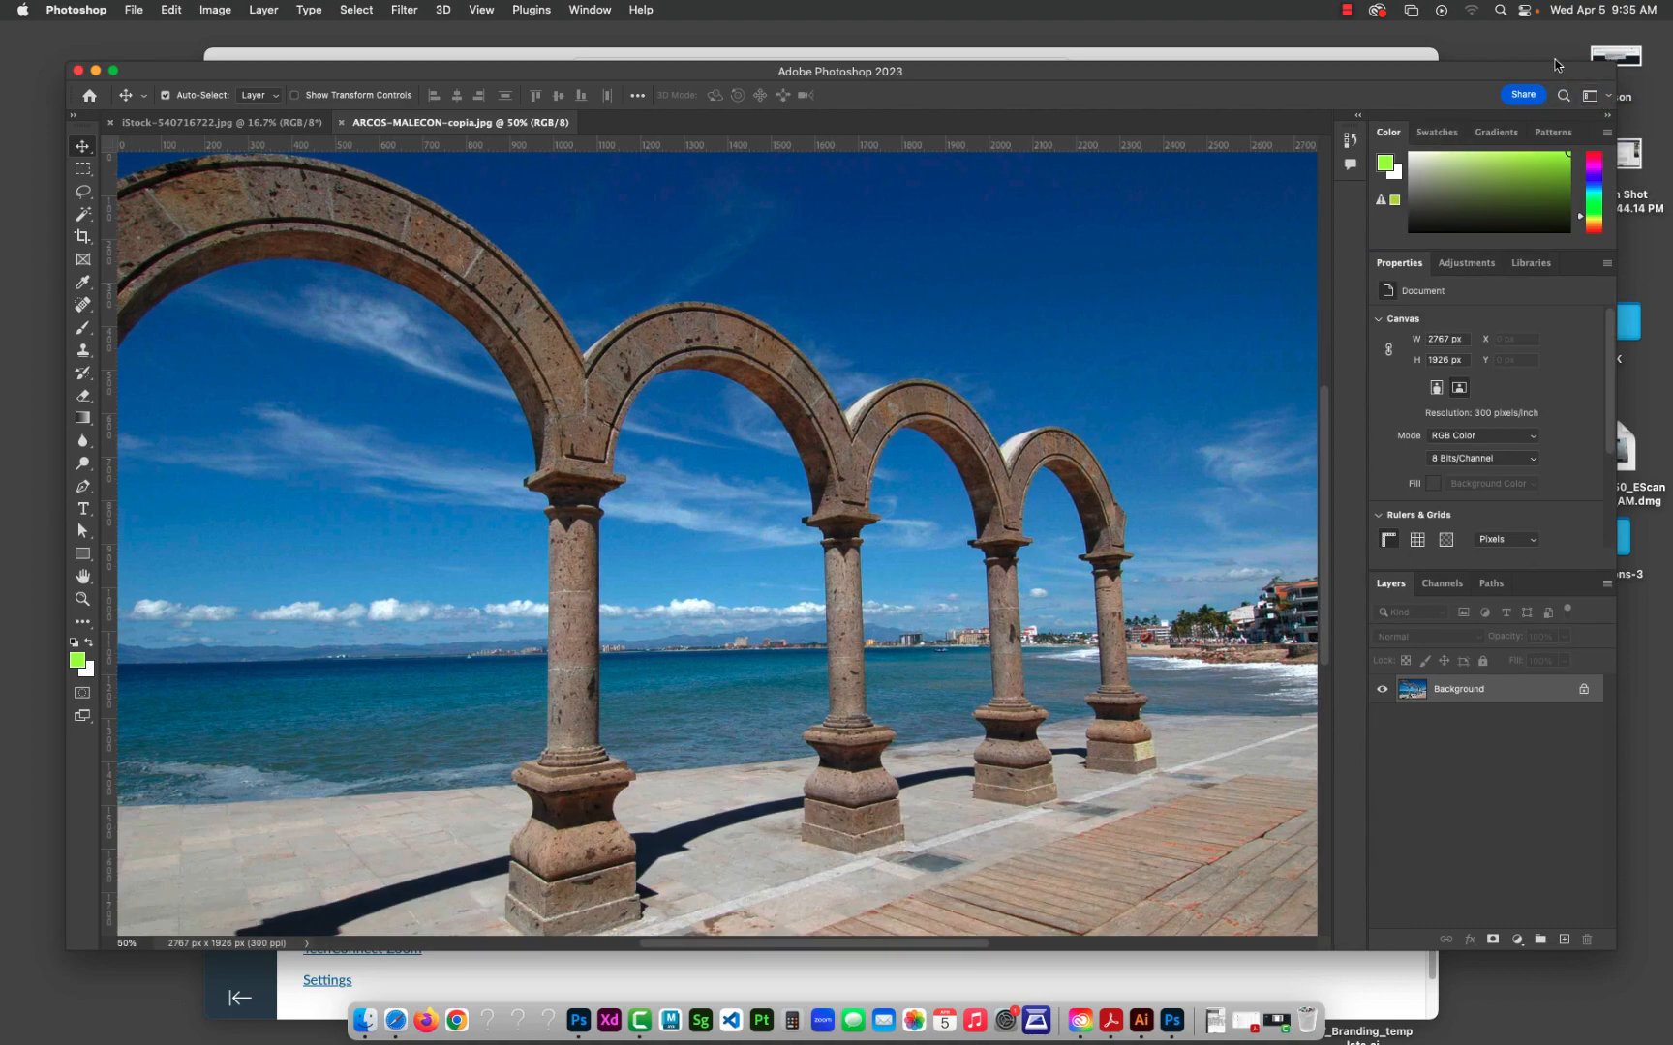
click(81, 193)
click(78, 262)
click(82, 306)
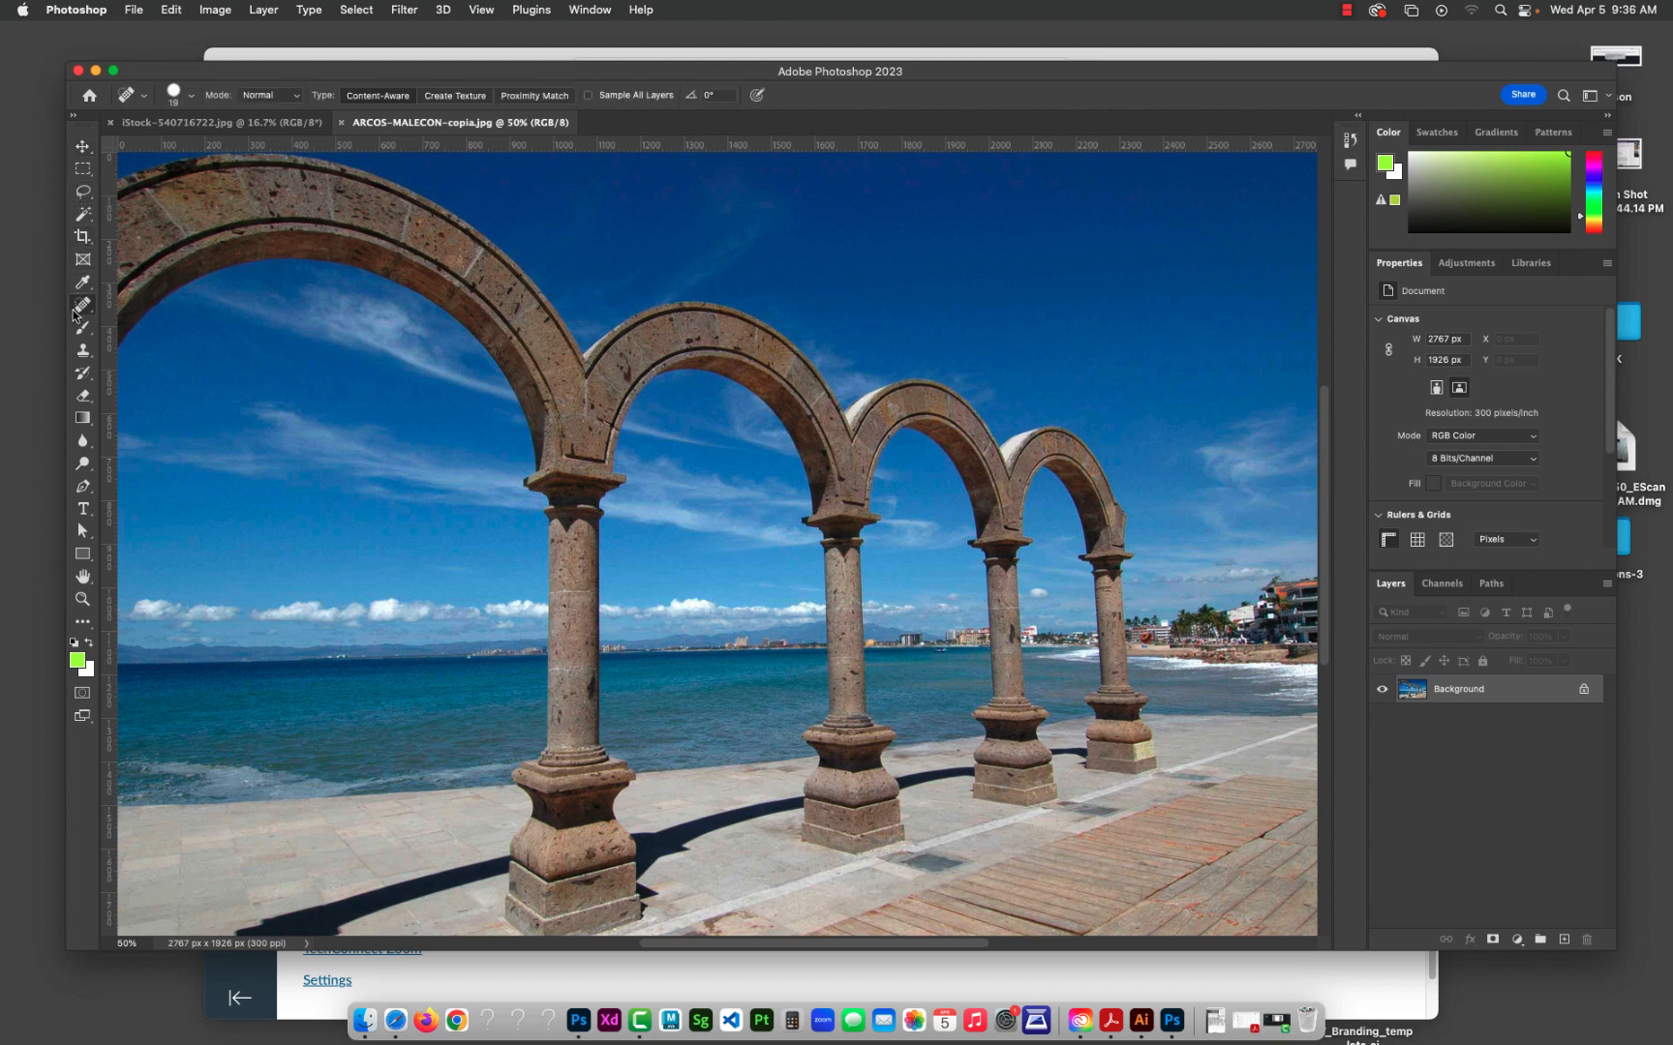
click(83, 328)
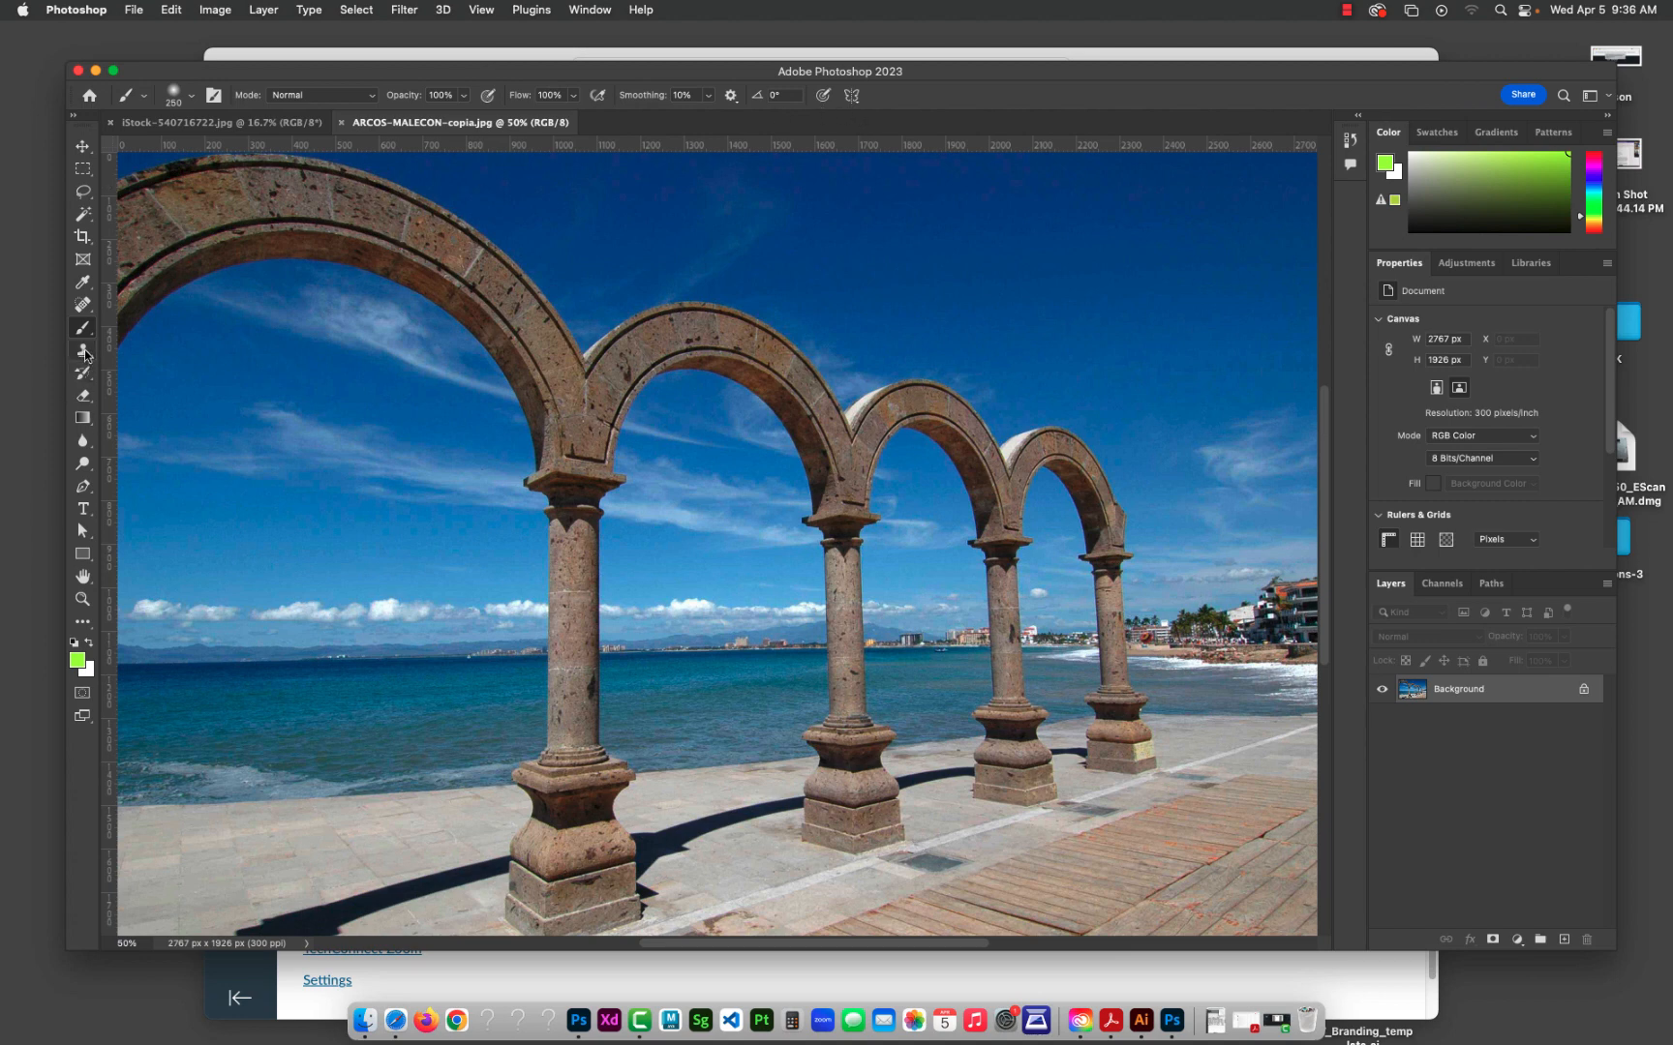
click(83, 146)
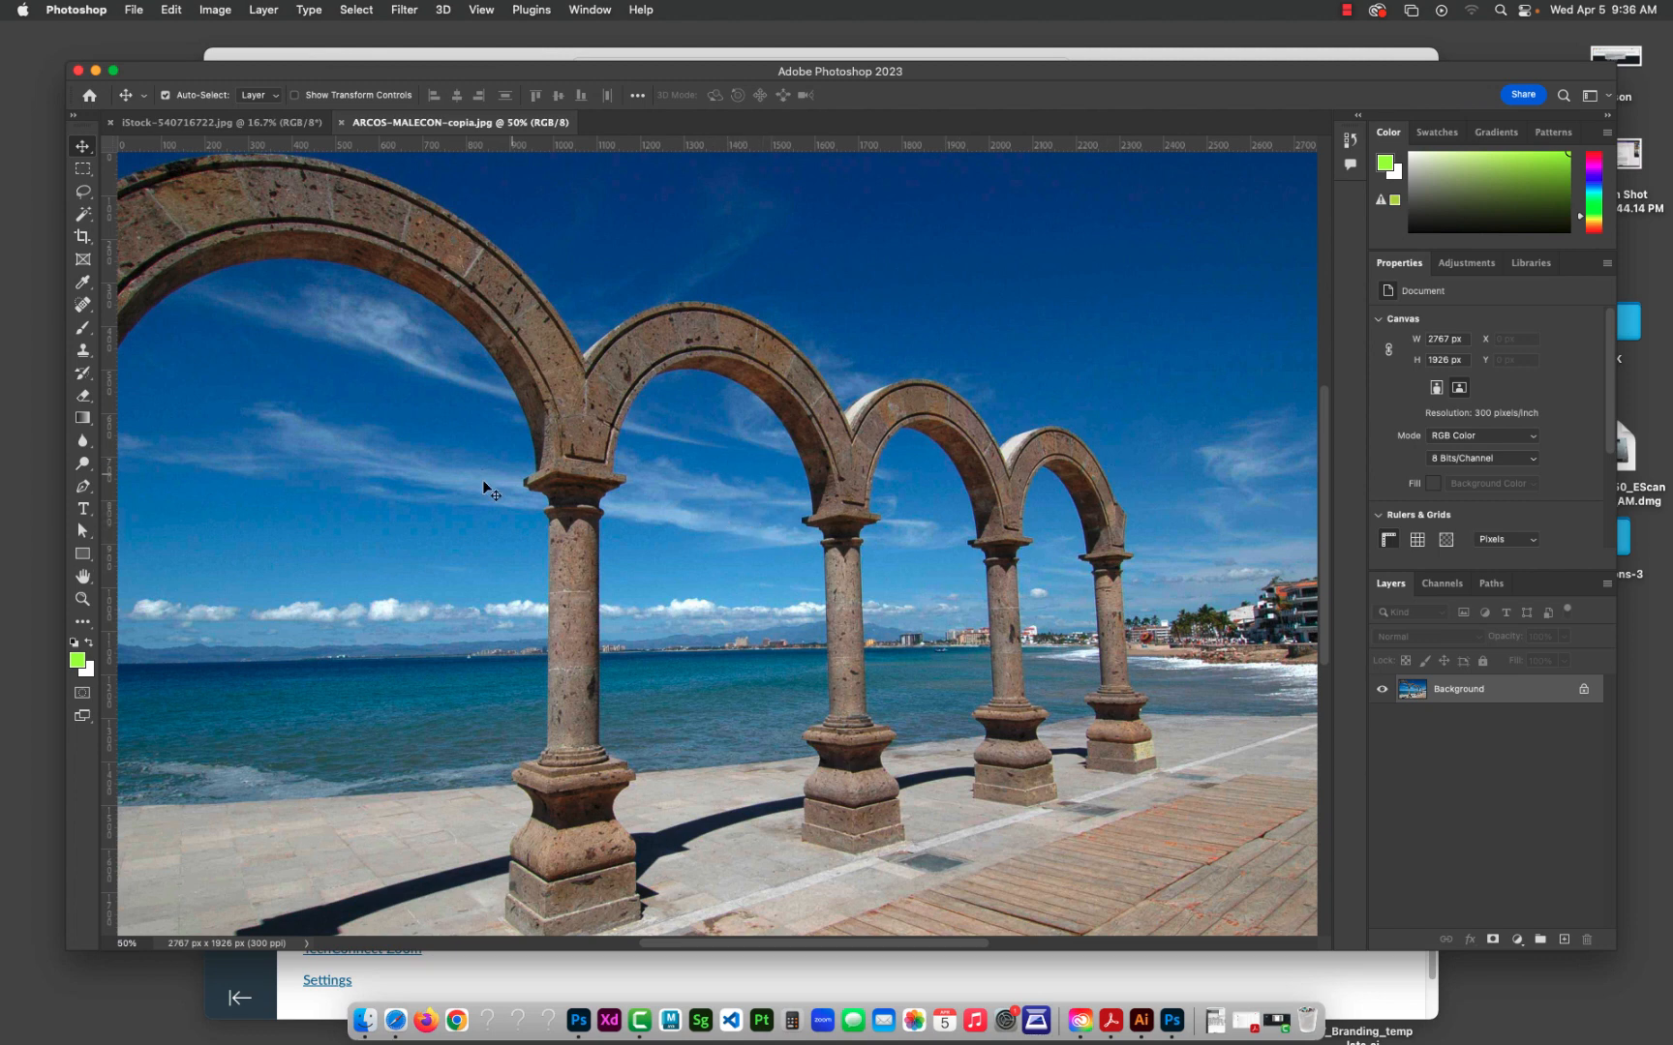
Step: Crop both sides of the arches photo to a portrait area about 1109 px wide around the second arch
click(82, 236)
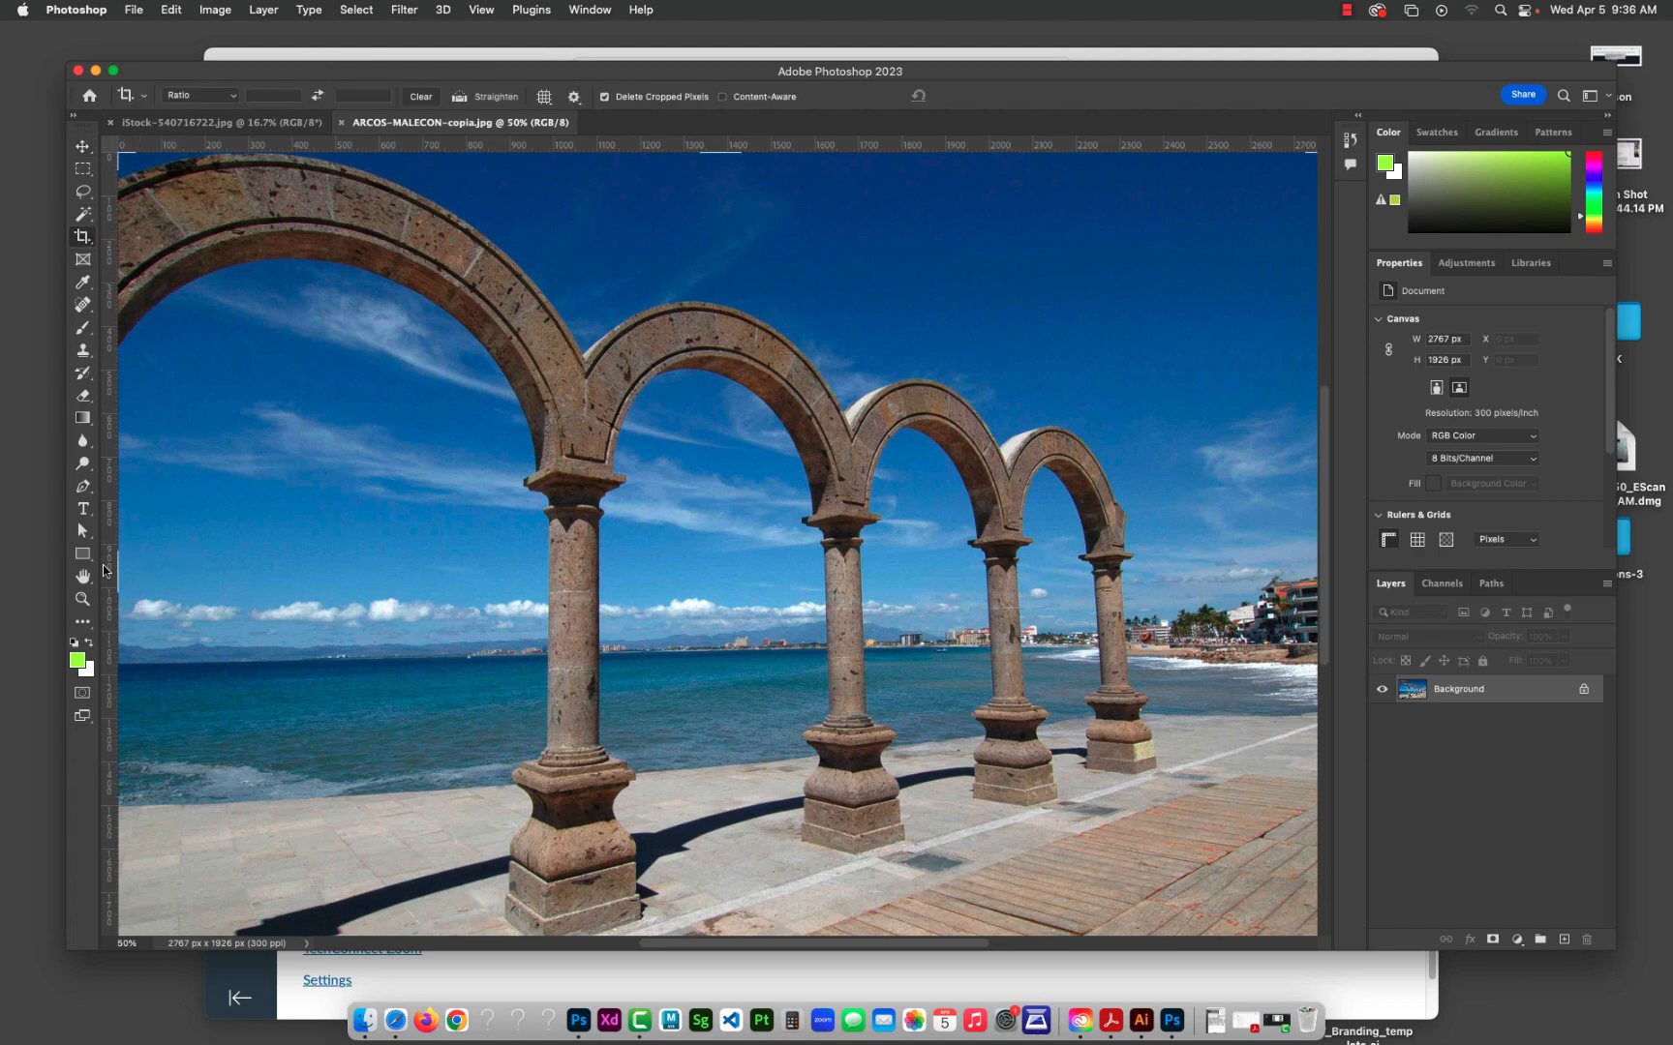
drag(116, 574, 319, 602)
drag(1153, 574, 965, 559)
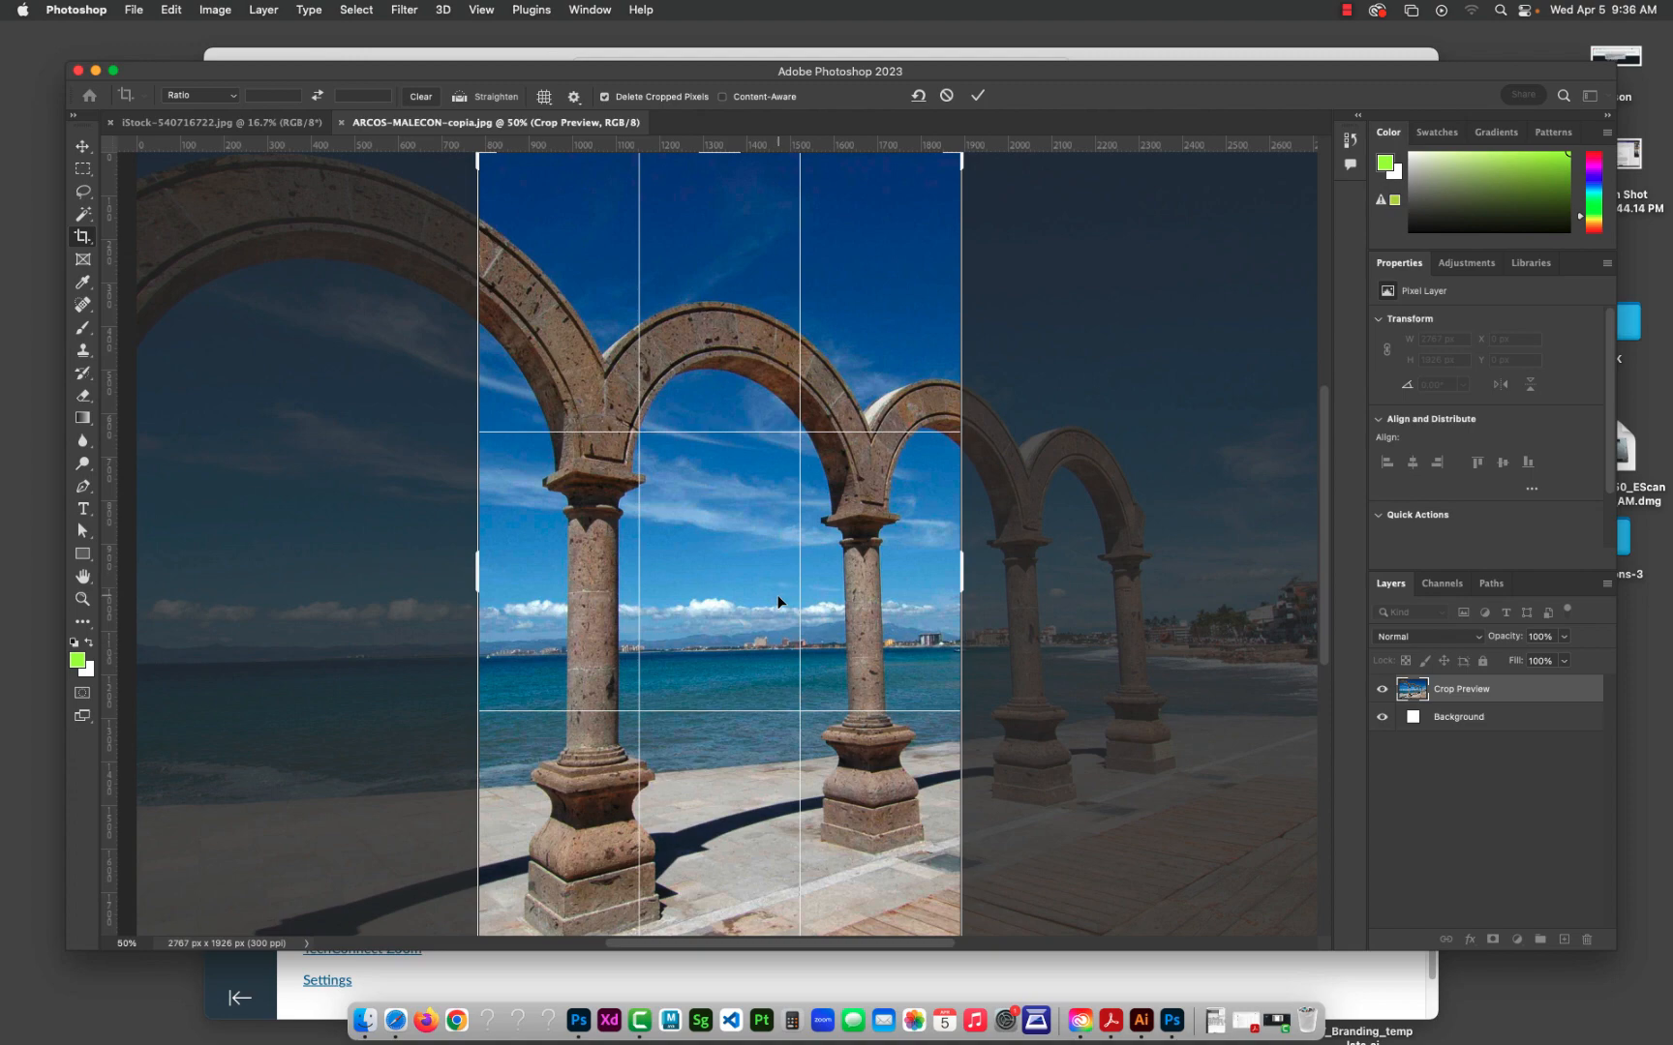
key(Return)
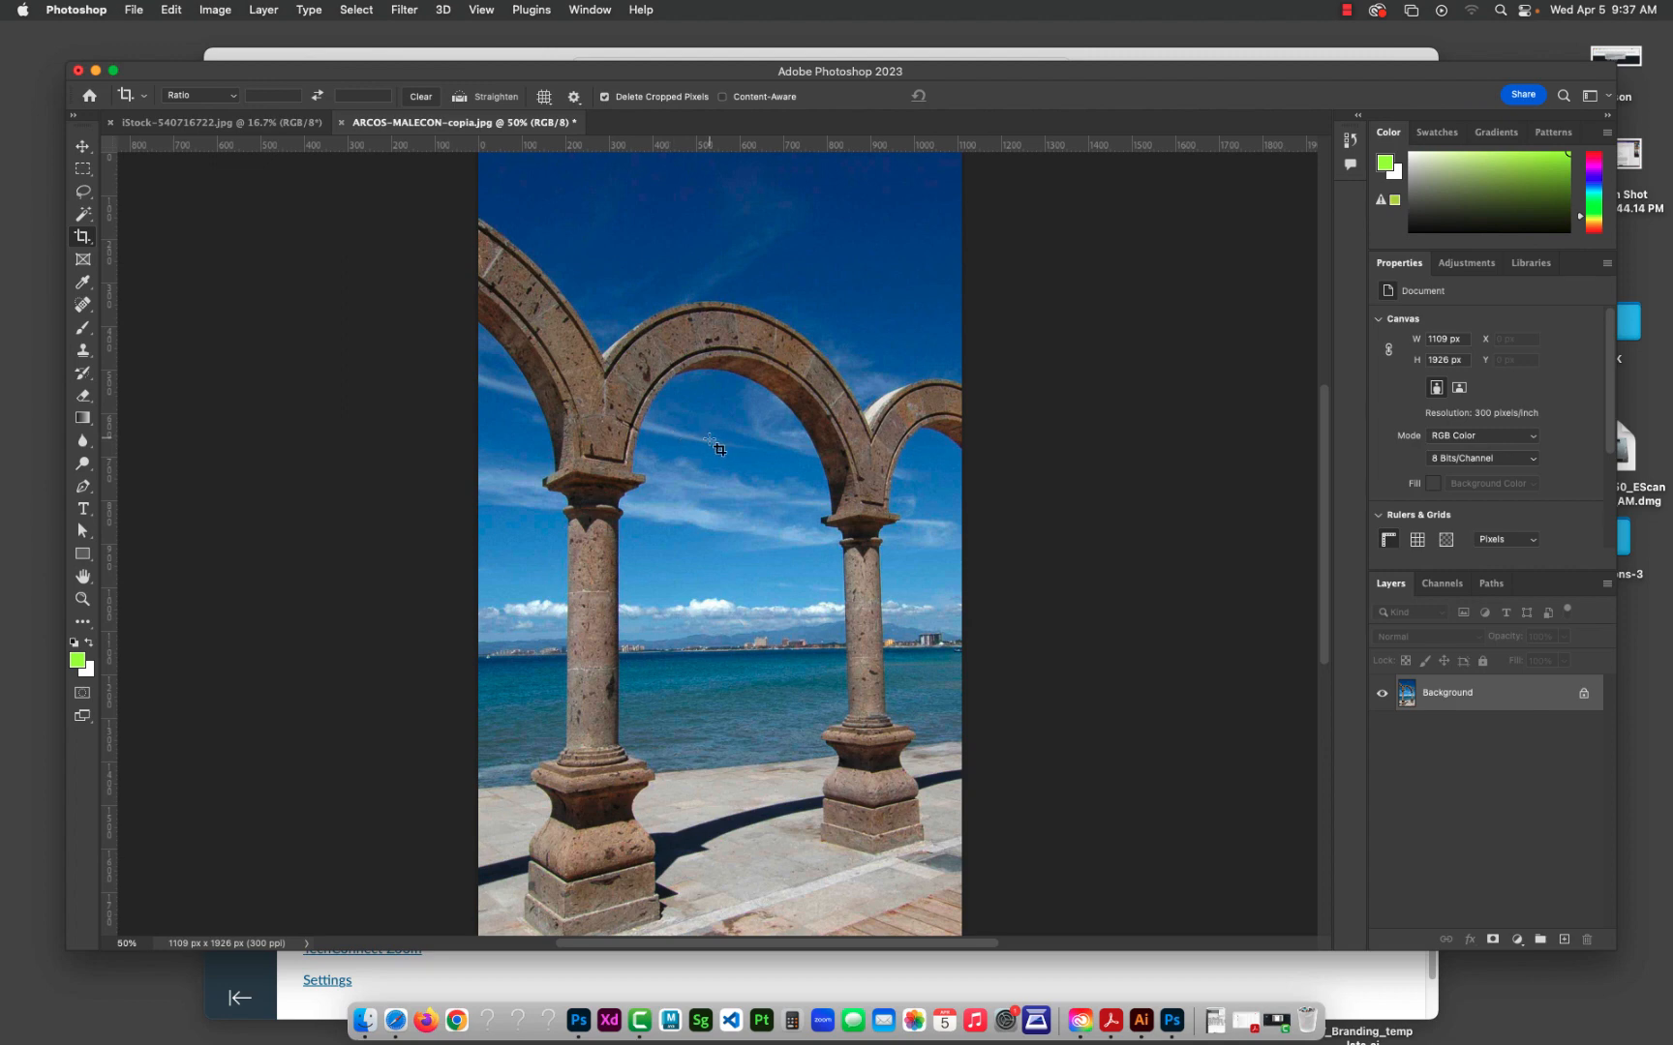
Step: Undo the crop by reverting to the Open state in the enlarged History, and show the whole photo at 33.3%
key(super)
click(83, 147)
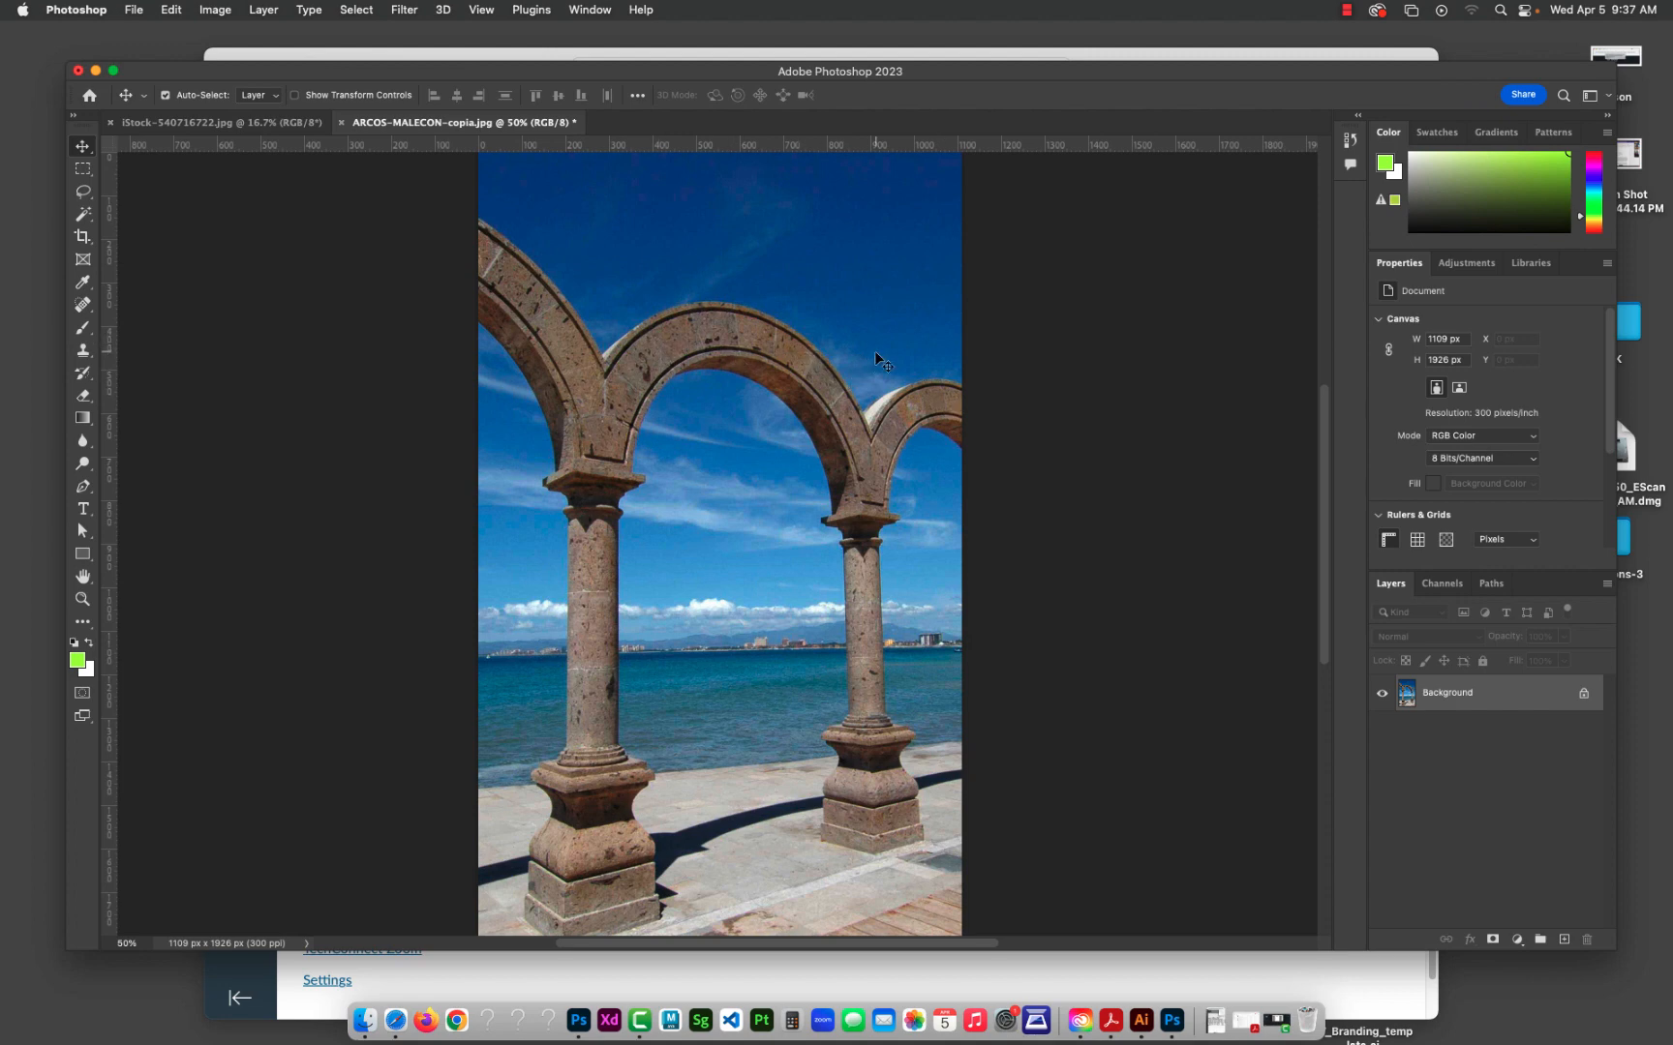
click(1347, 145)
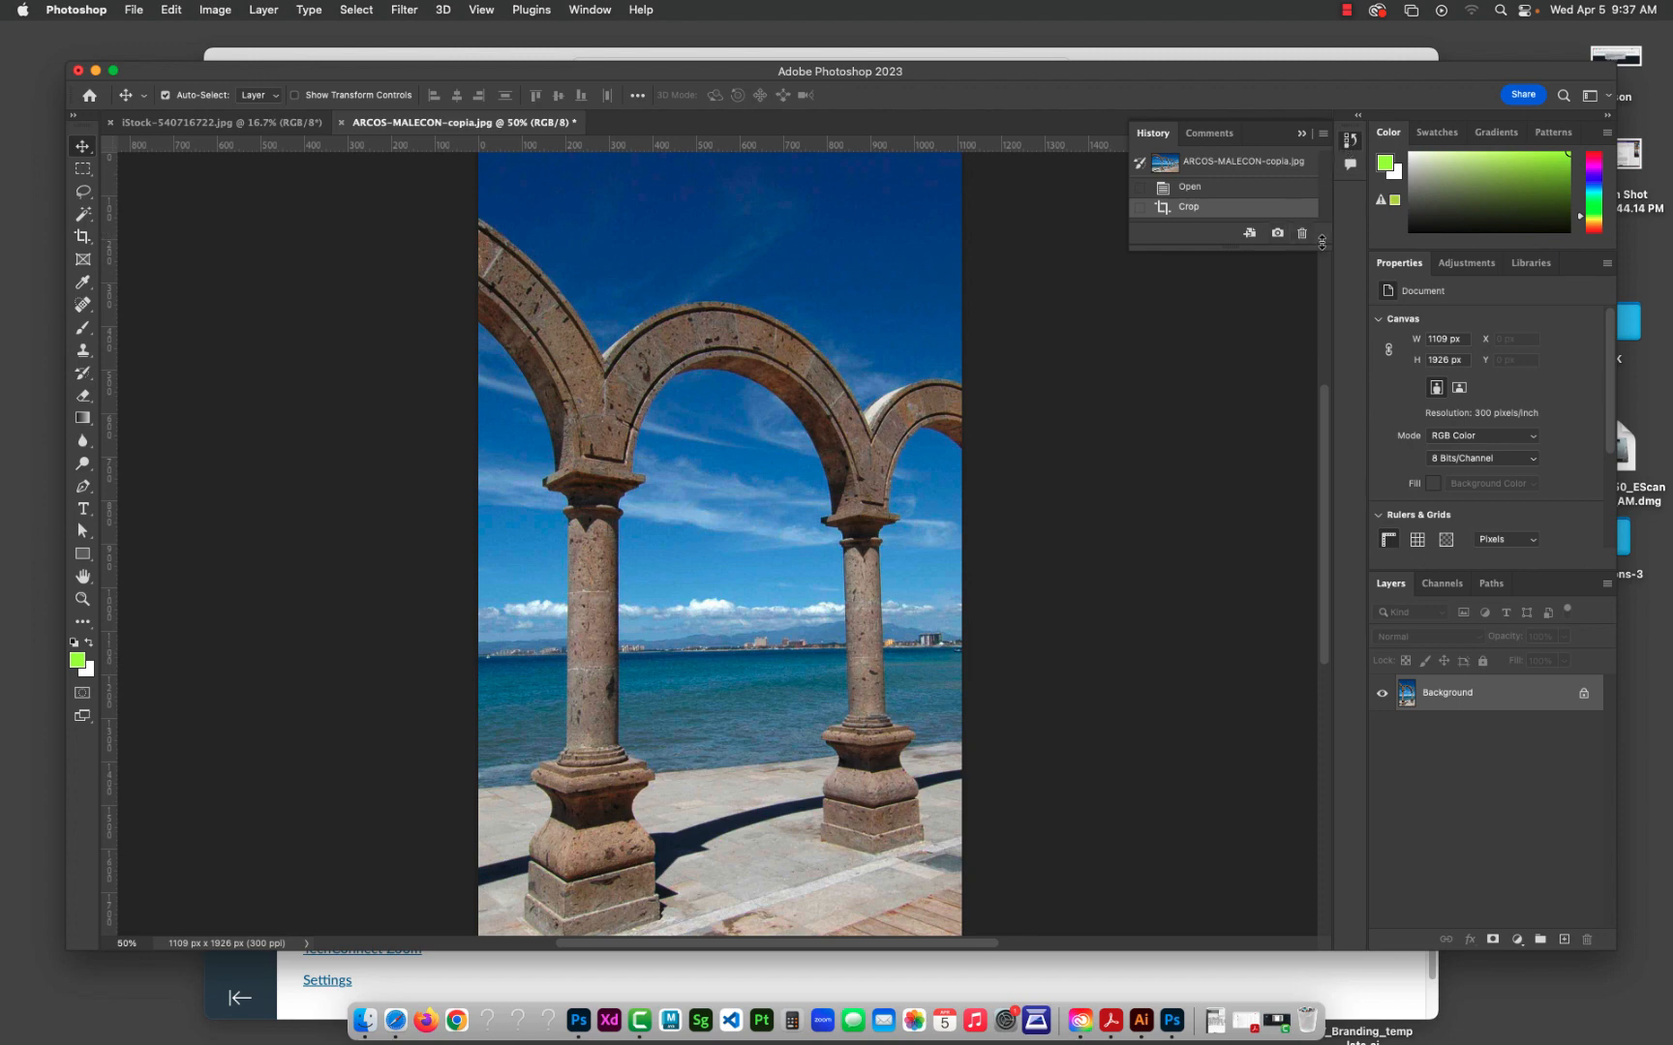
drag(1321, 243, 1175, 830)
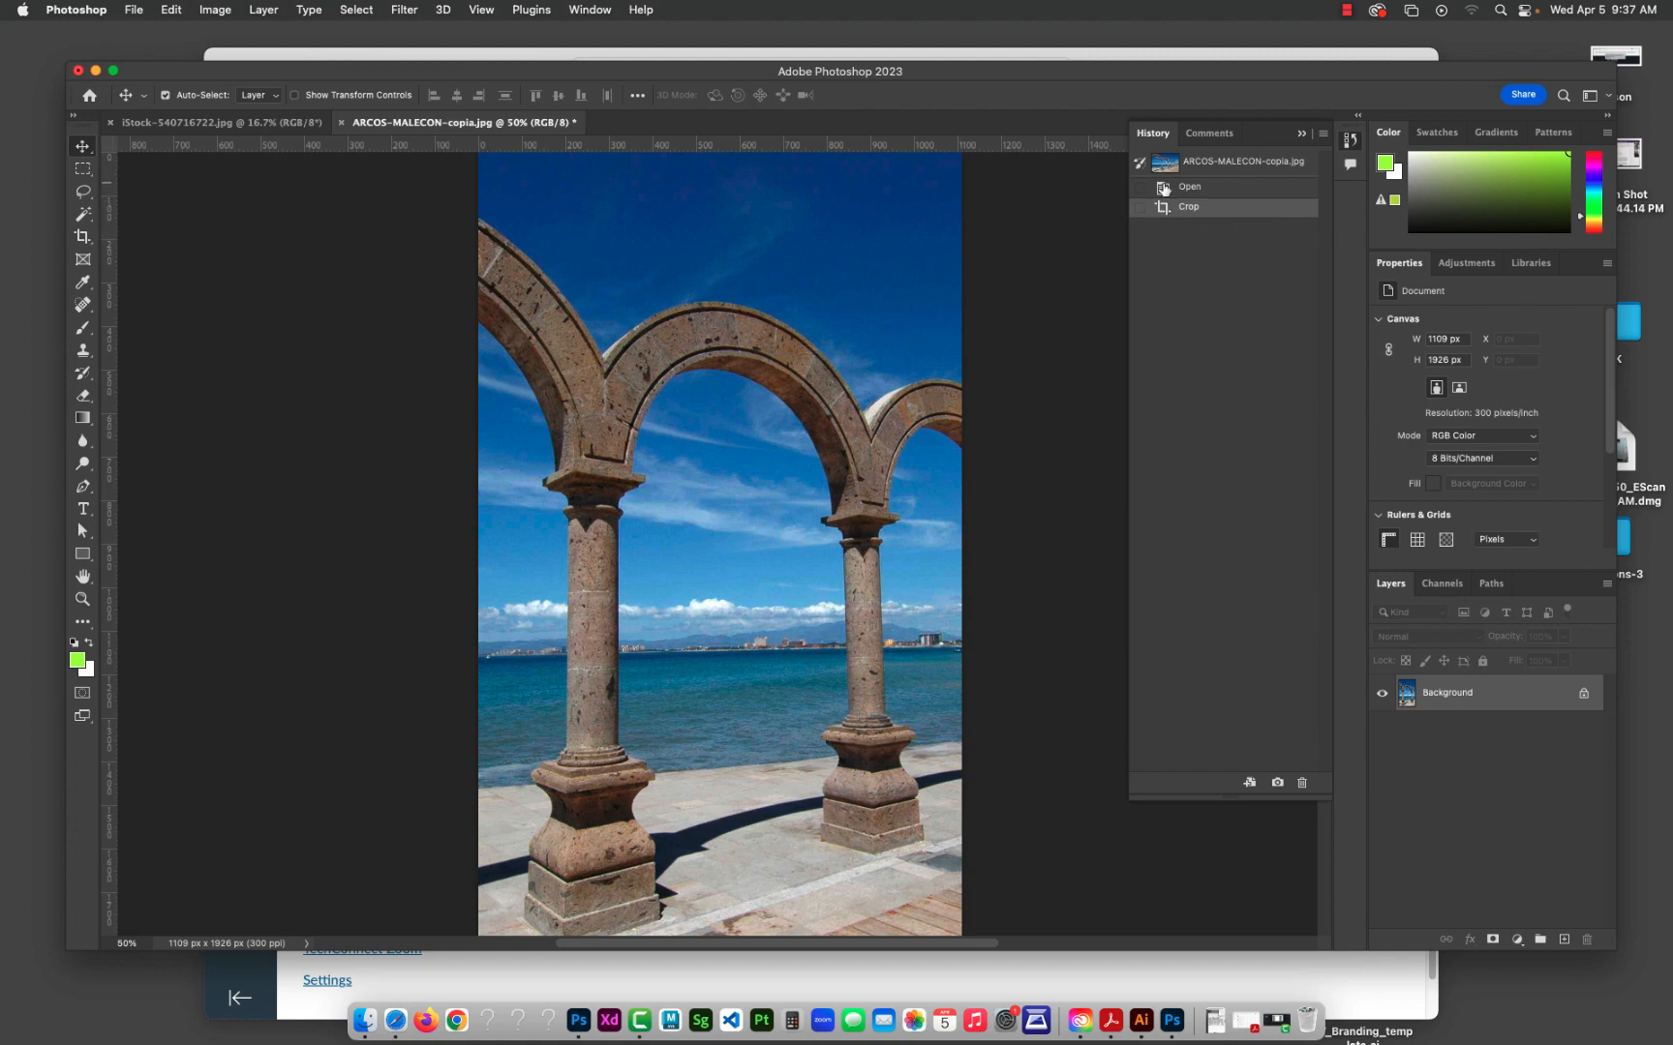
click(1164, 191)
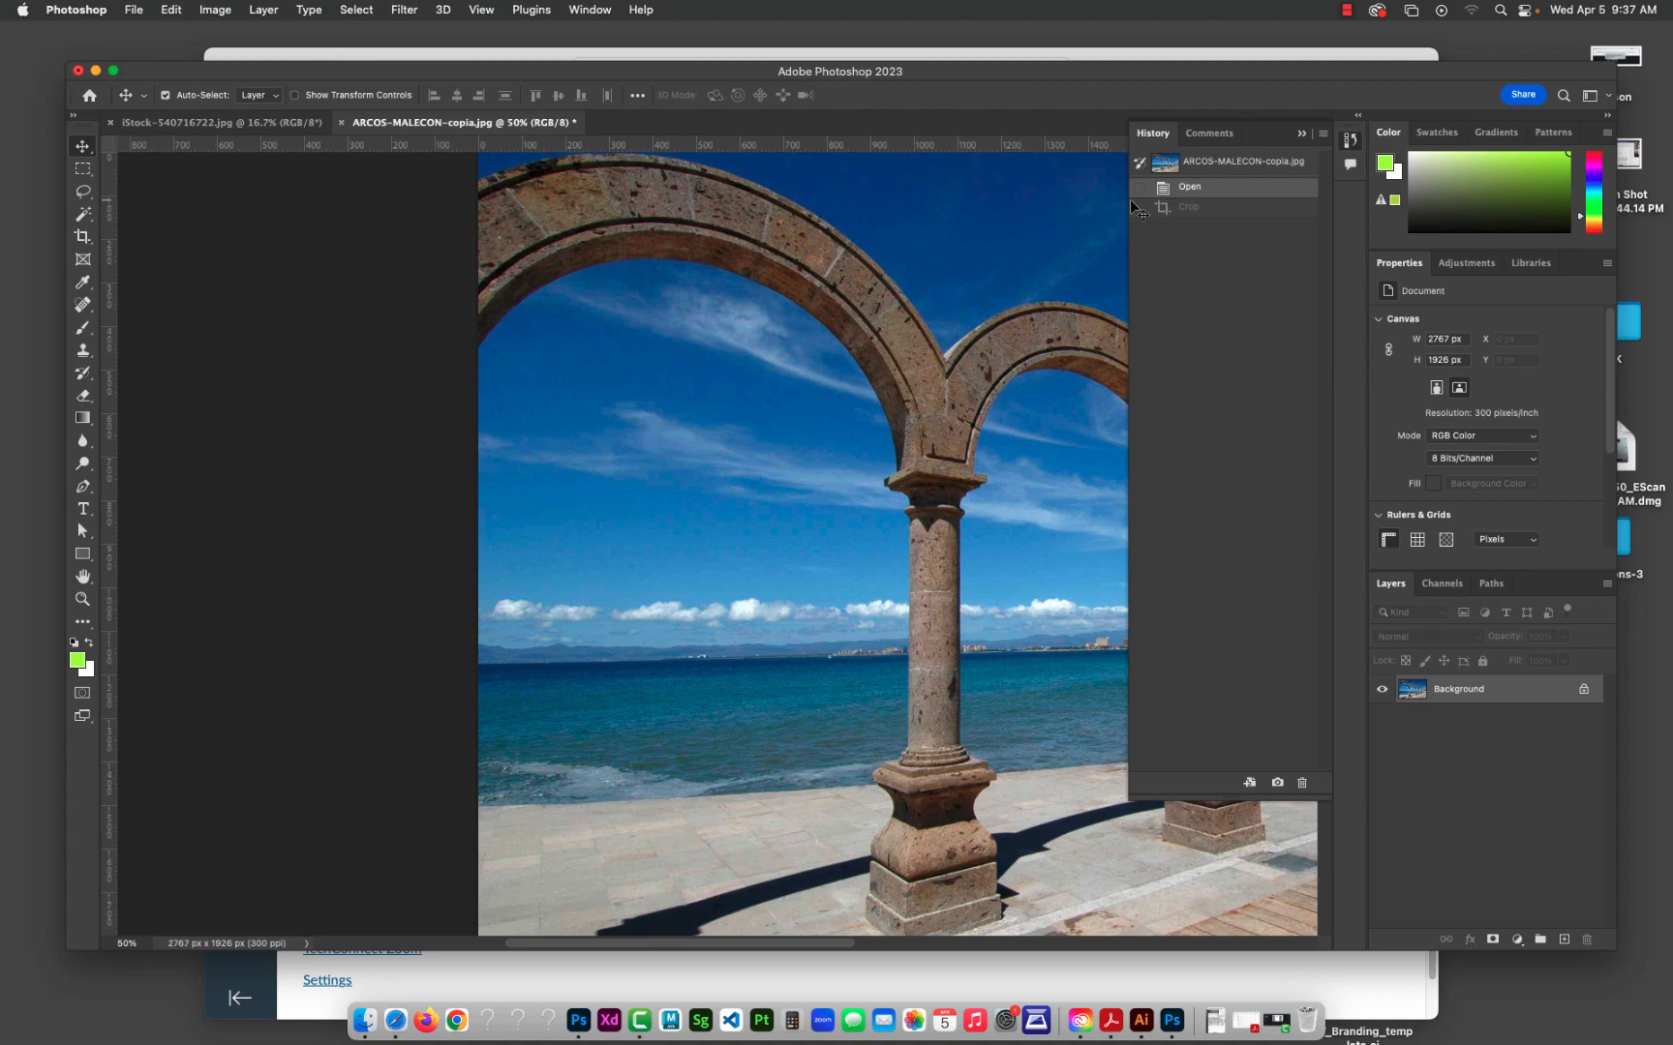
key(super+minus)
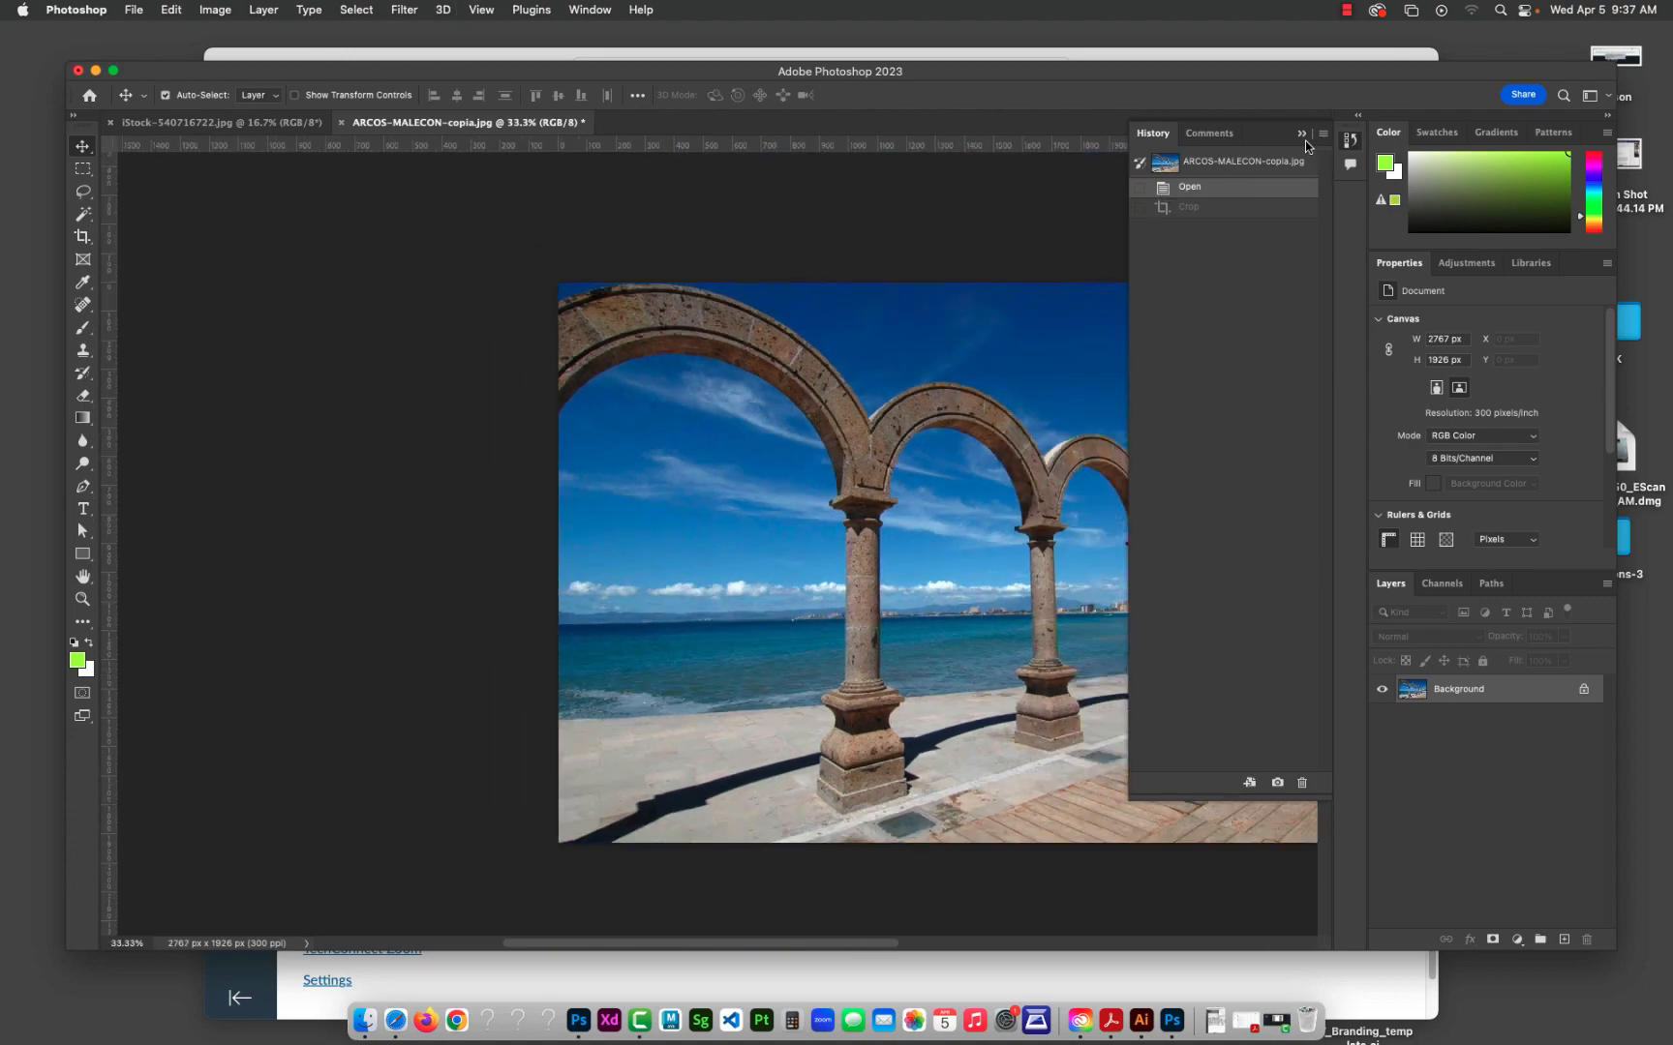
click(1301, 132)
scroll(765, 496, right, 5)
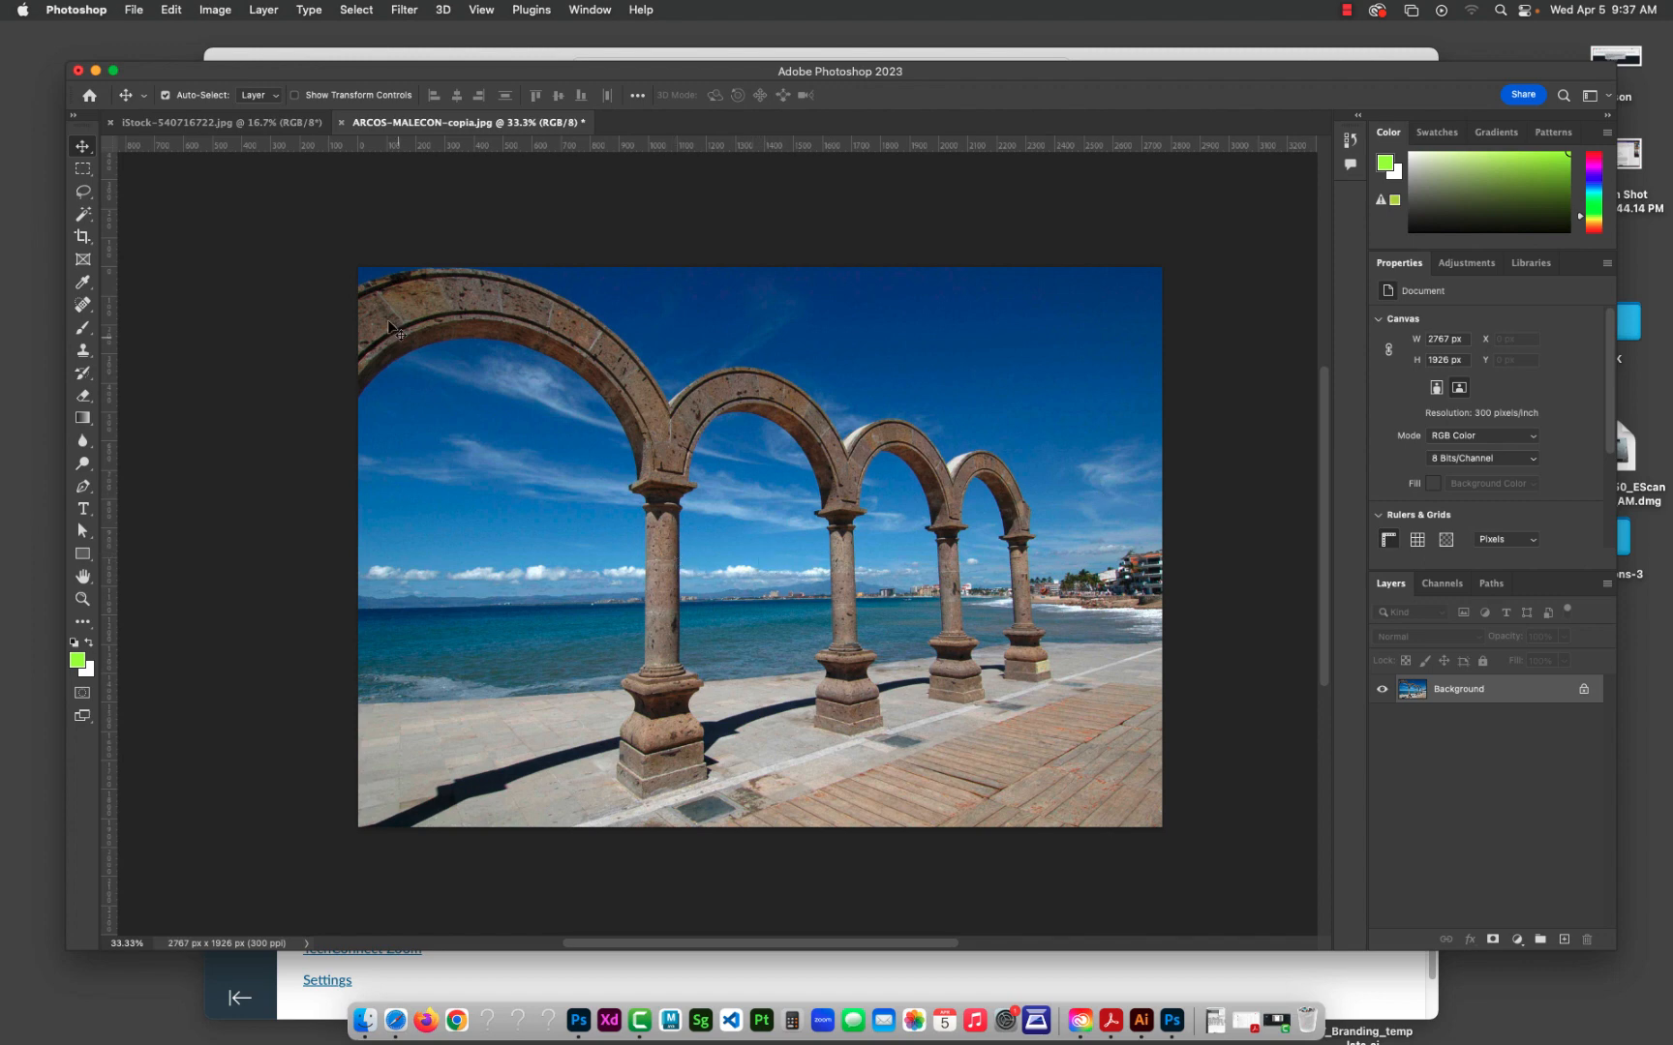
Step: Open the Hue/Saturation adjustment for the Background layer and move its dialog so most of the photo is uncovered
click(221, 10)
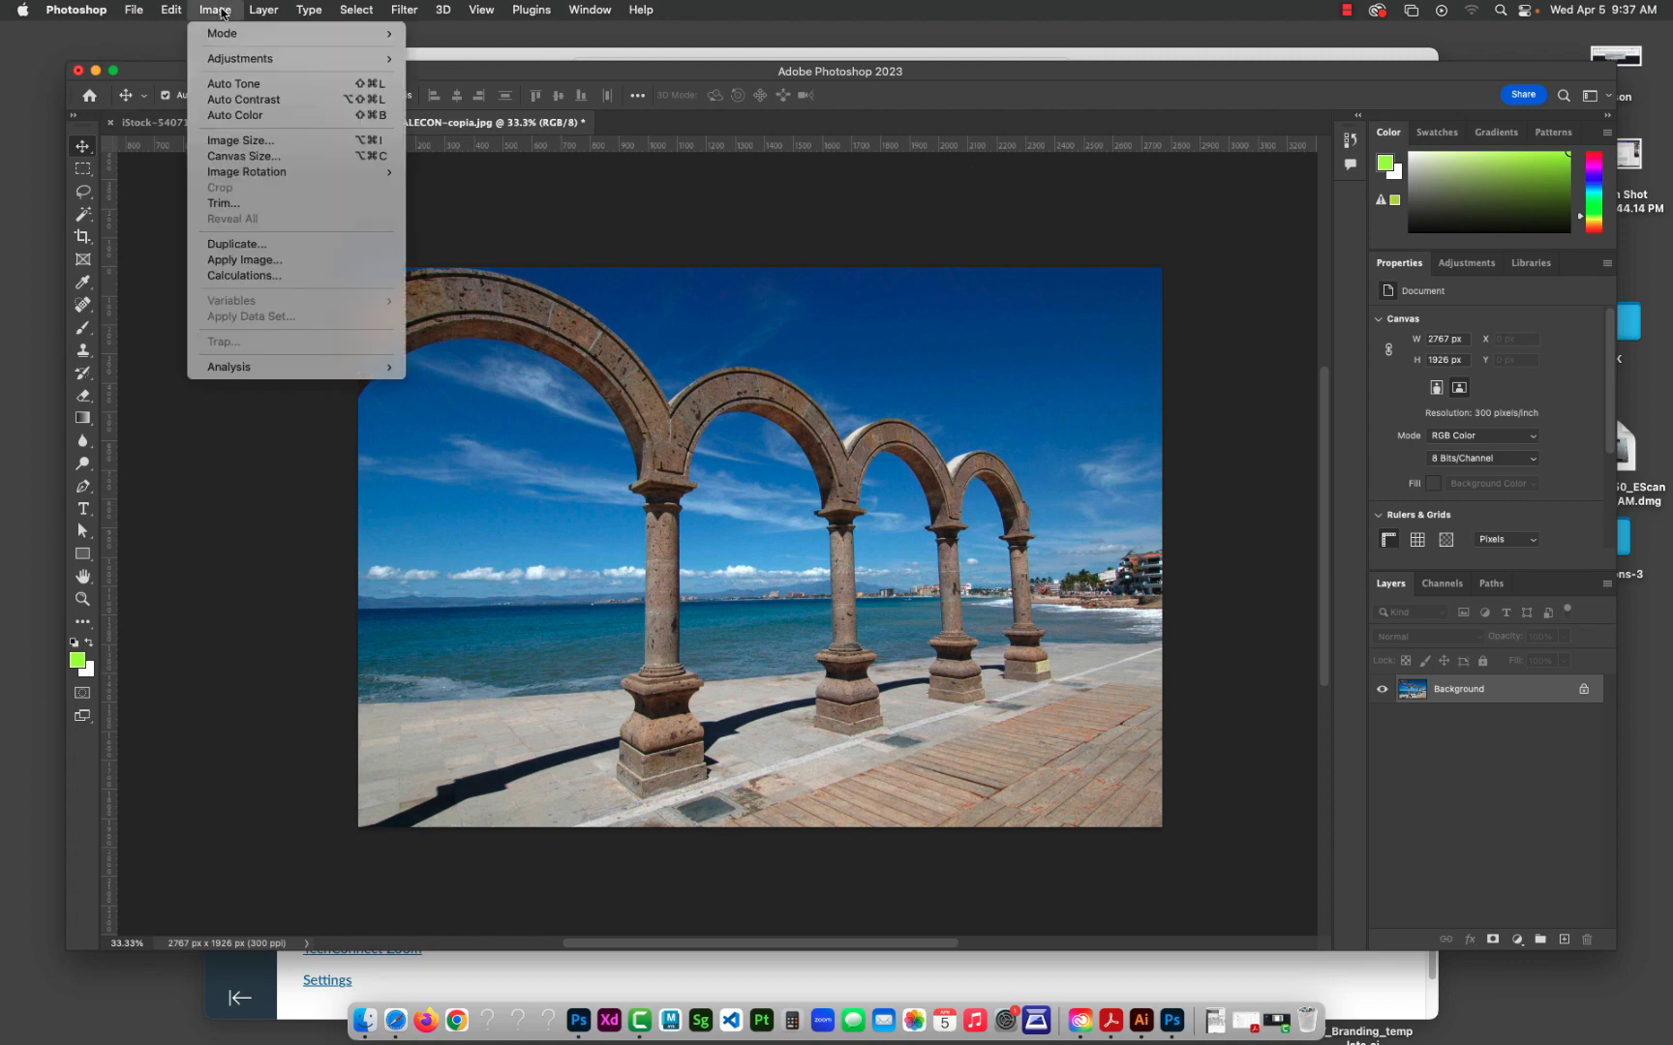
mouse_move(240, 64)
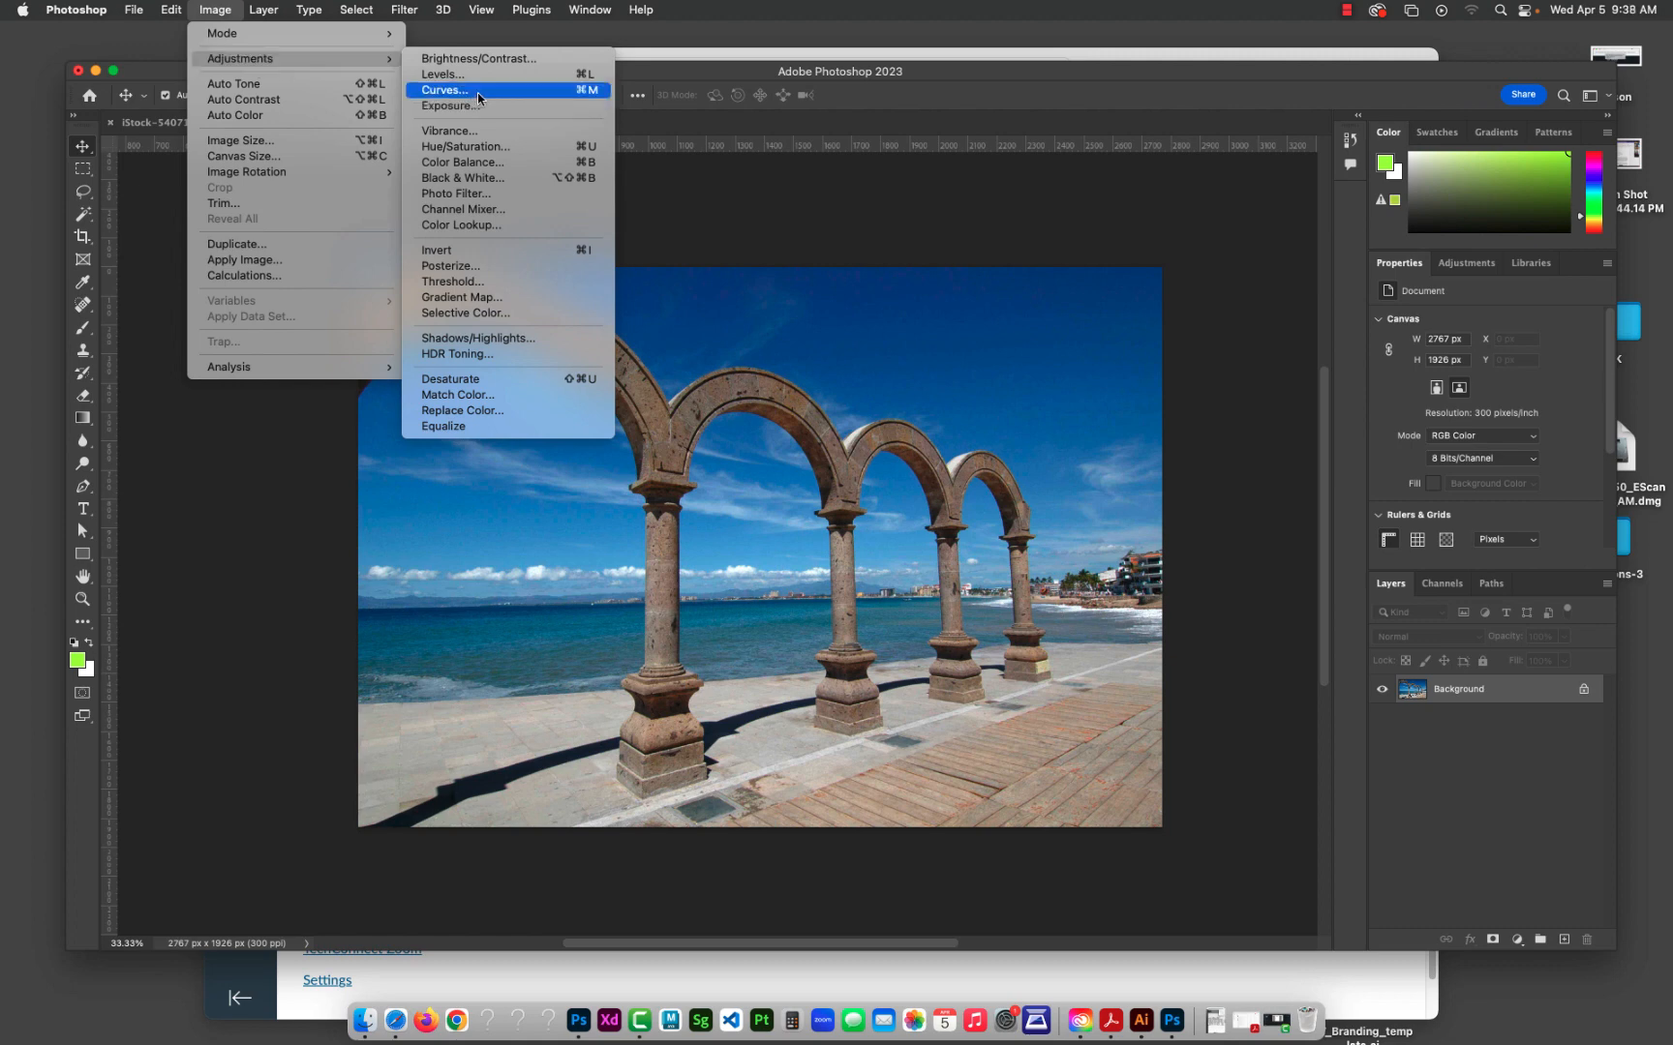
click(470, 147)
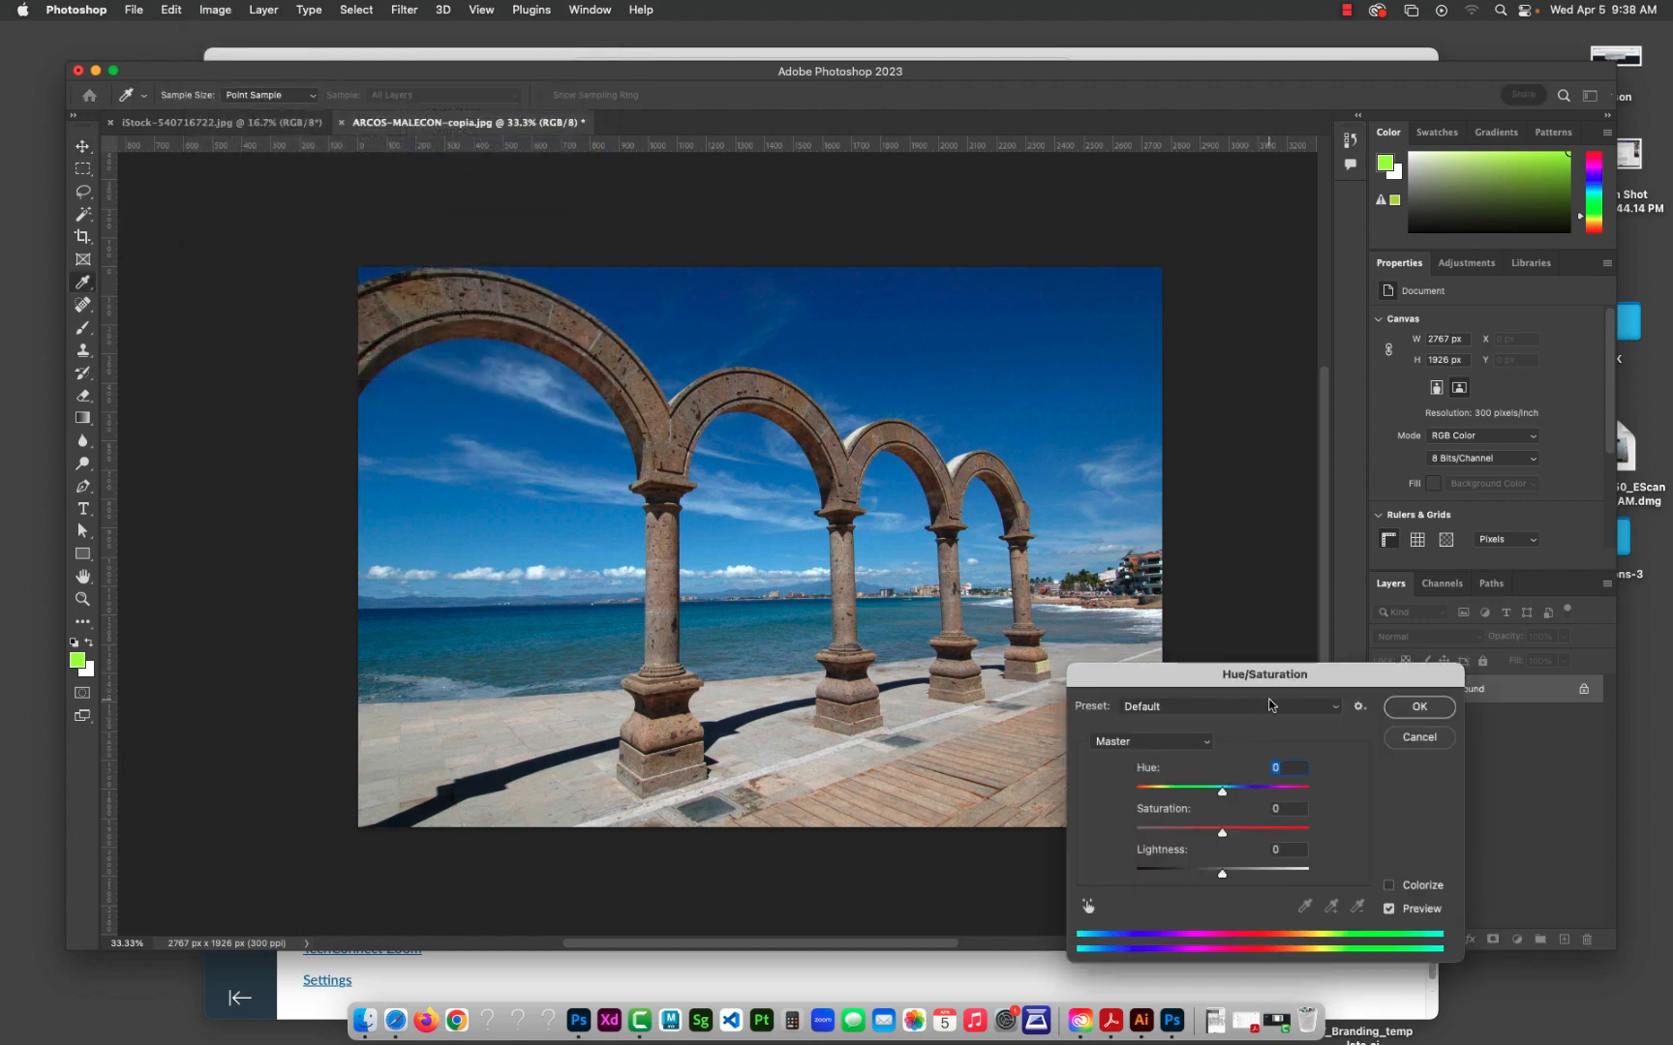
drag(1294, 678, 1101, 165)
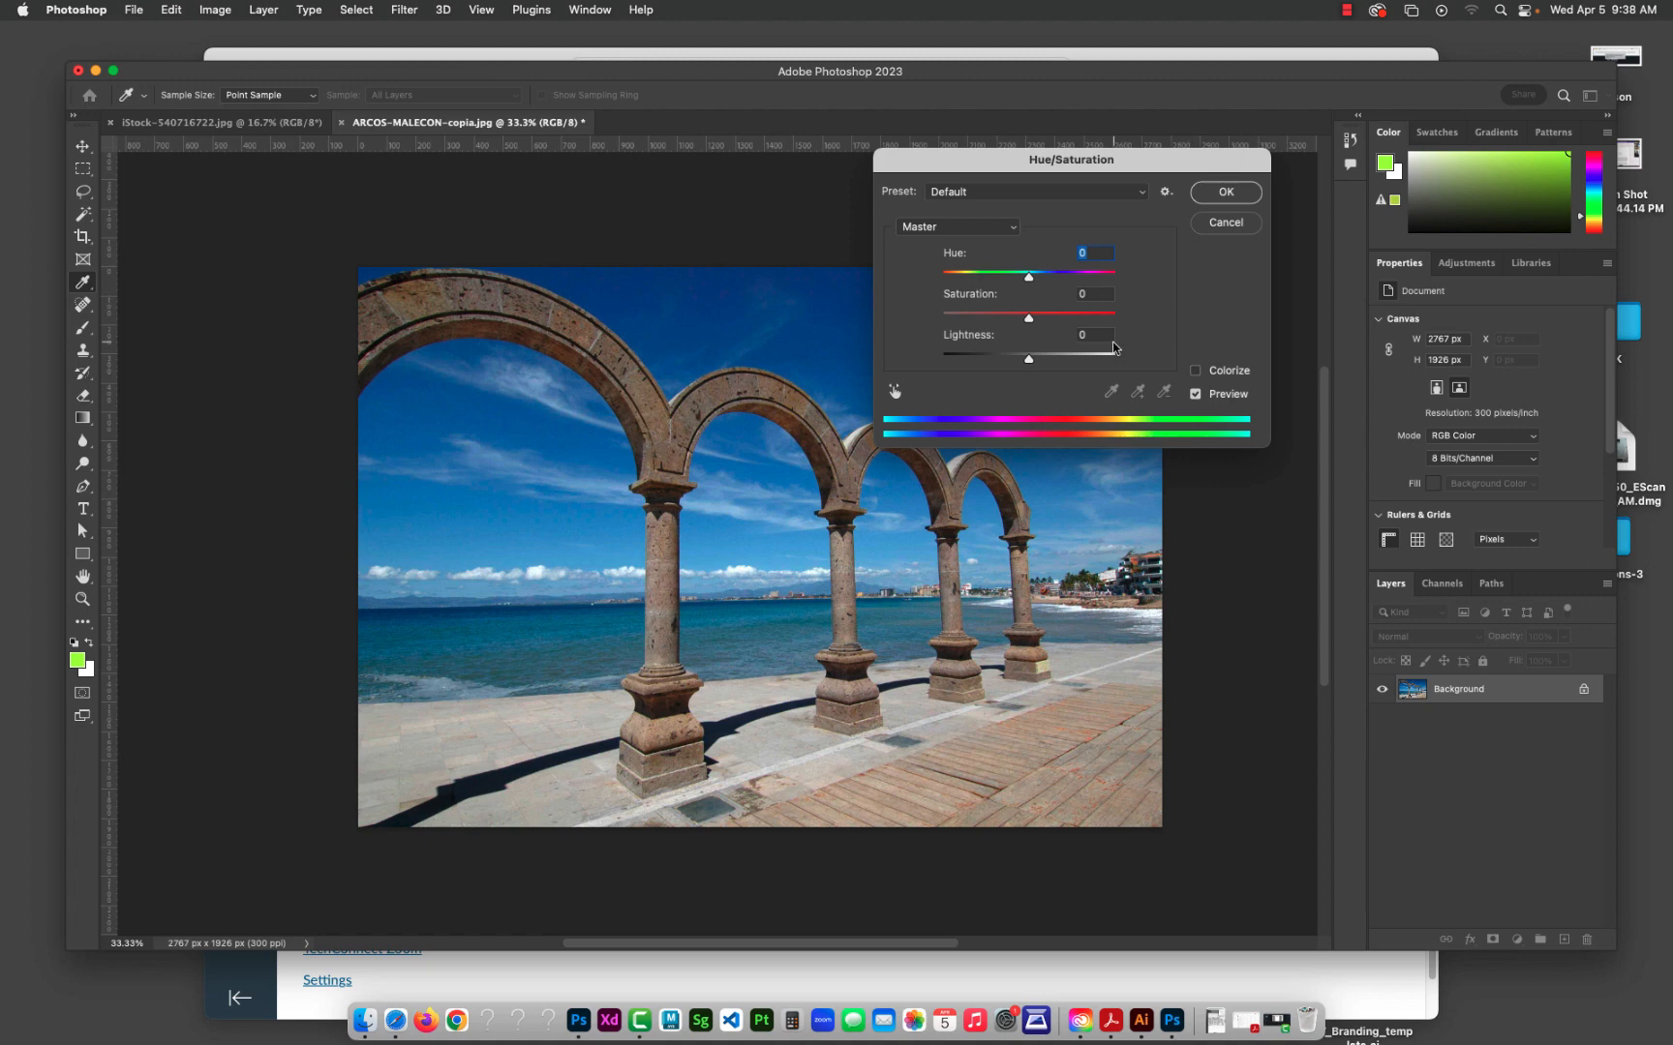
drag(1120, 167, 1294, 167)
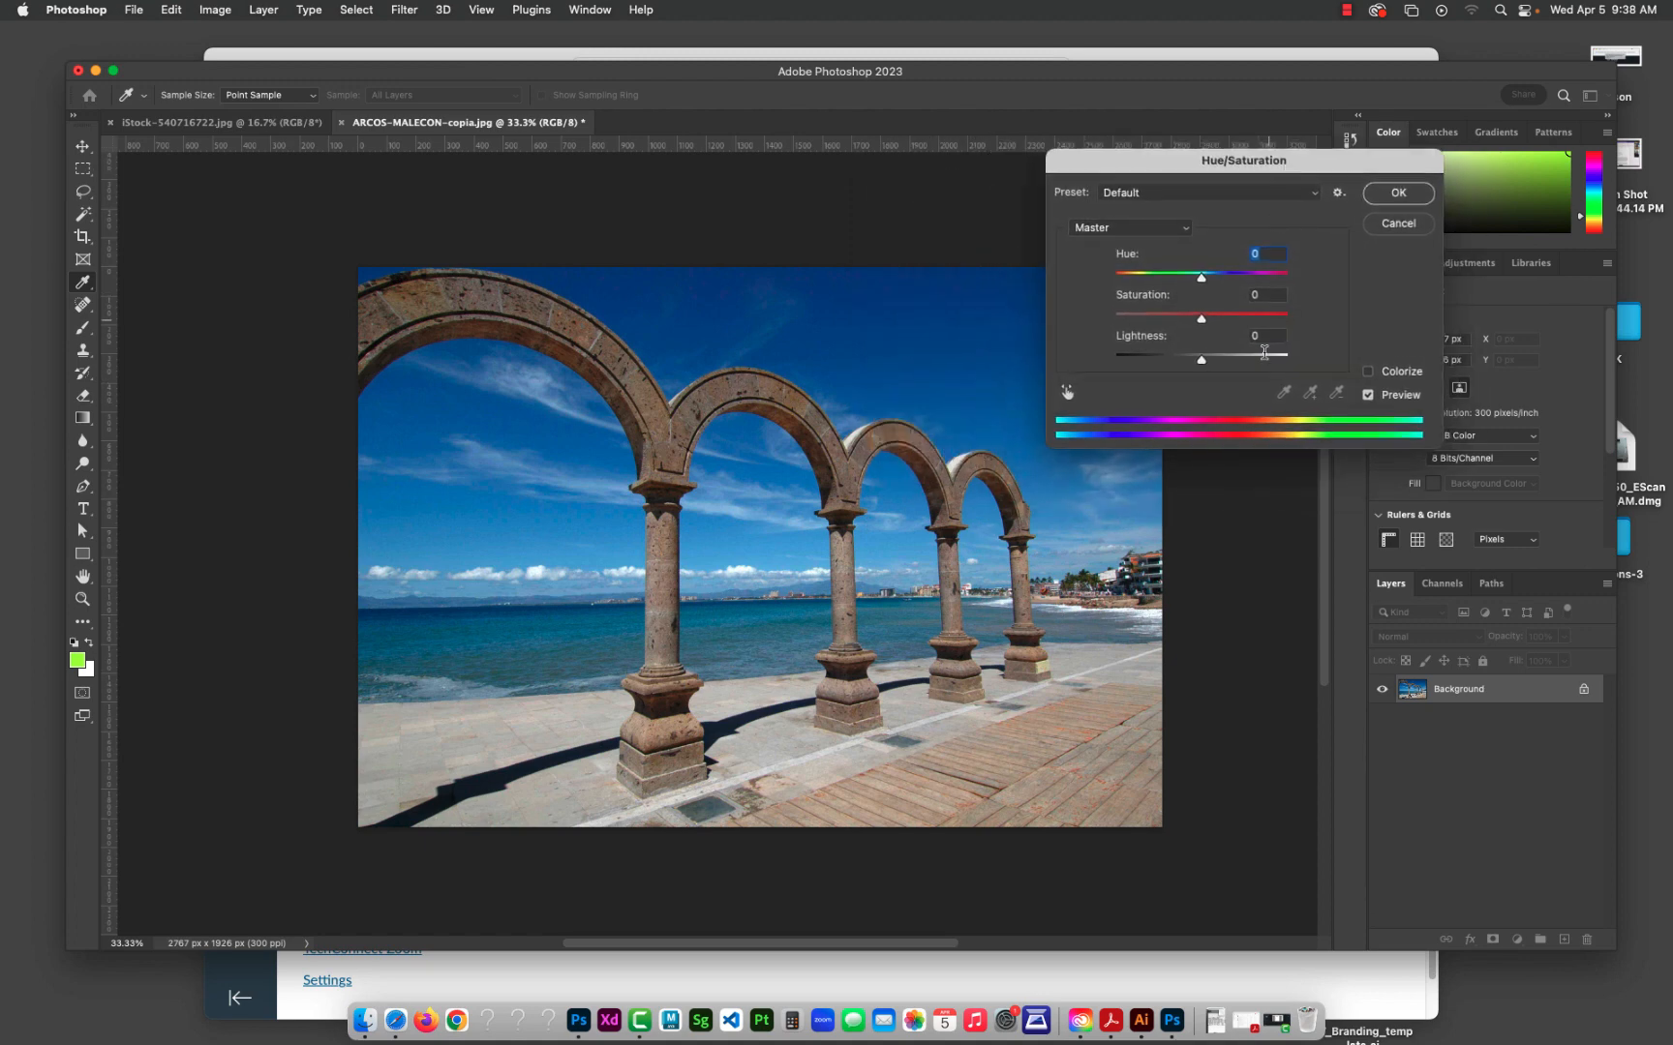
Step: Try the photo's Lightness at +77 and -61, and bring it to +3
drag(1201, 363, 1269, 365)
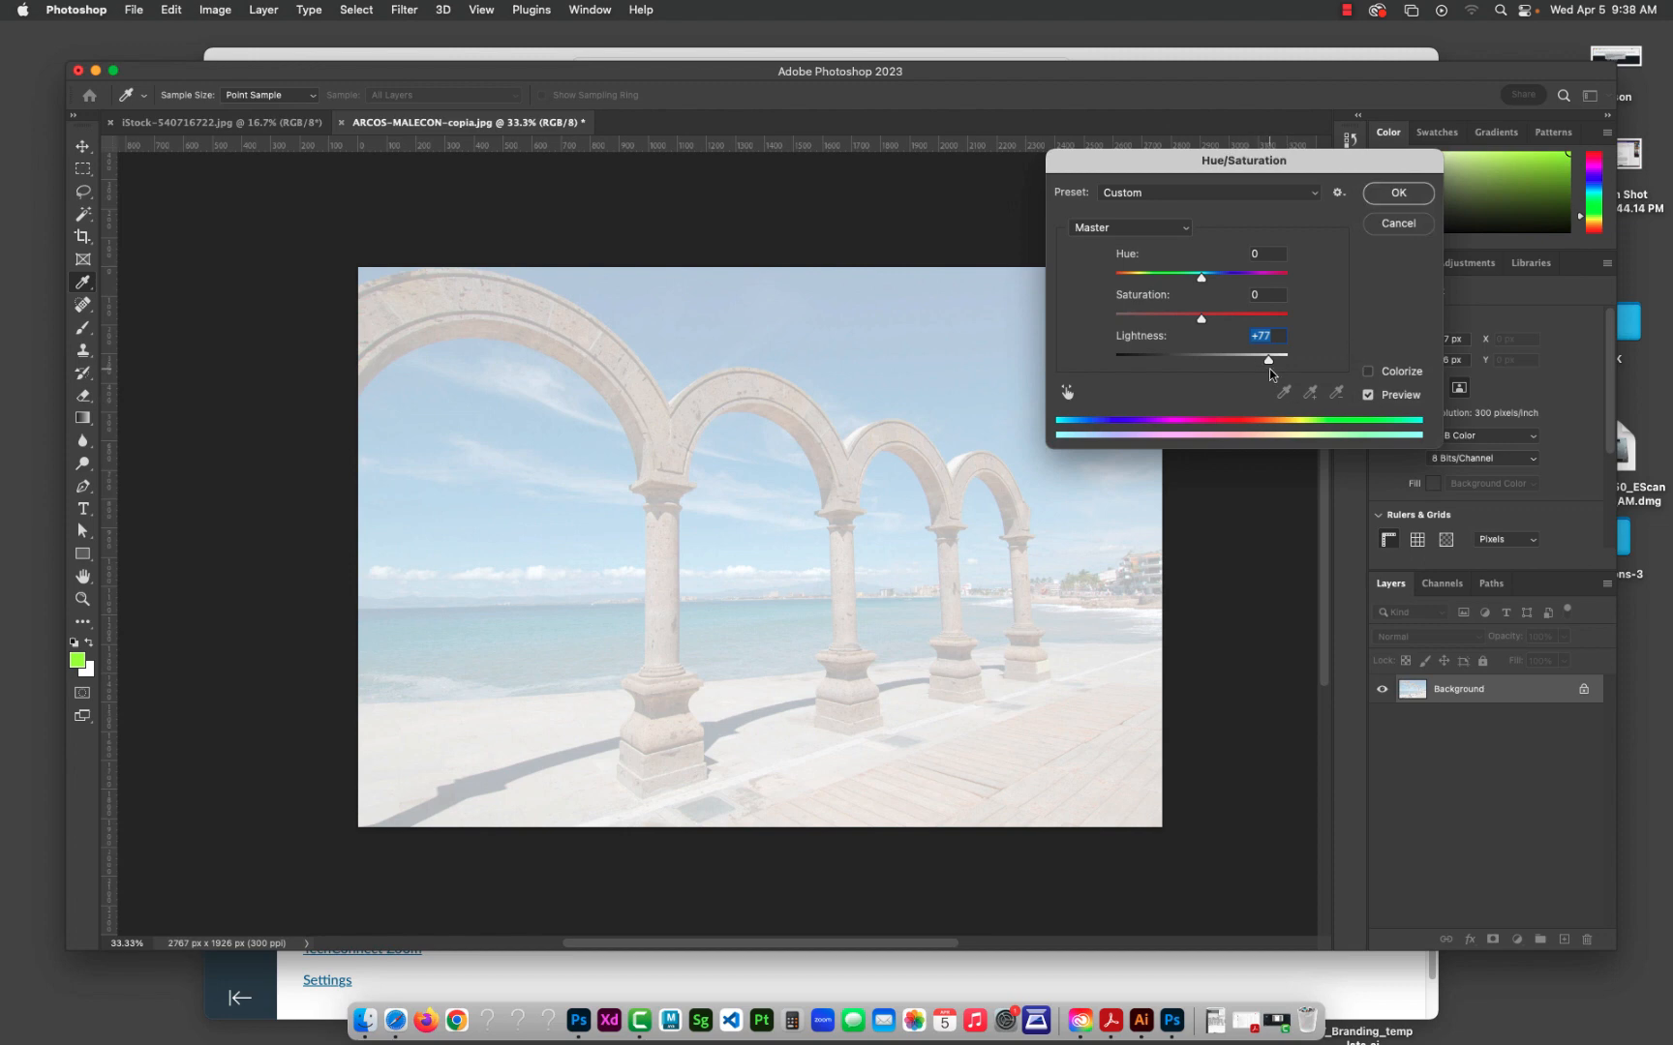
drag(1269, 358, 1151, 368)
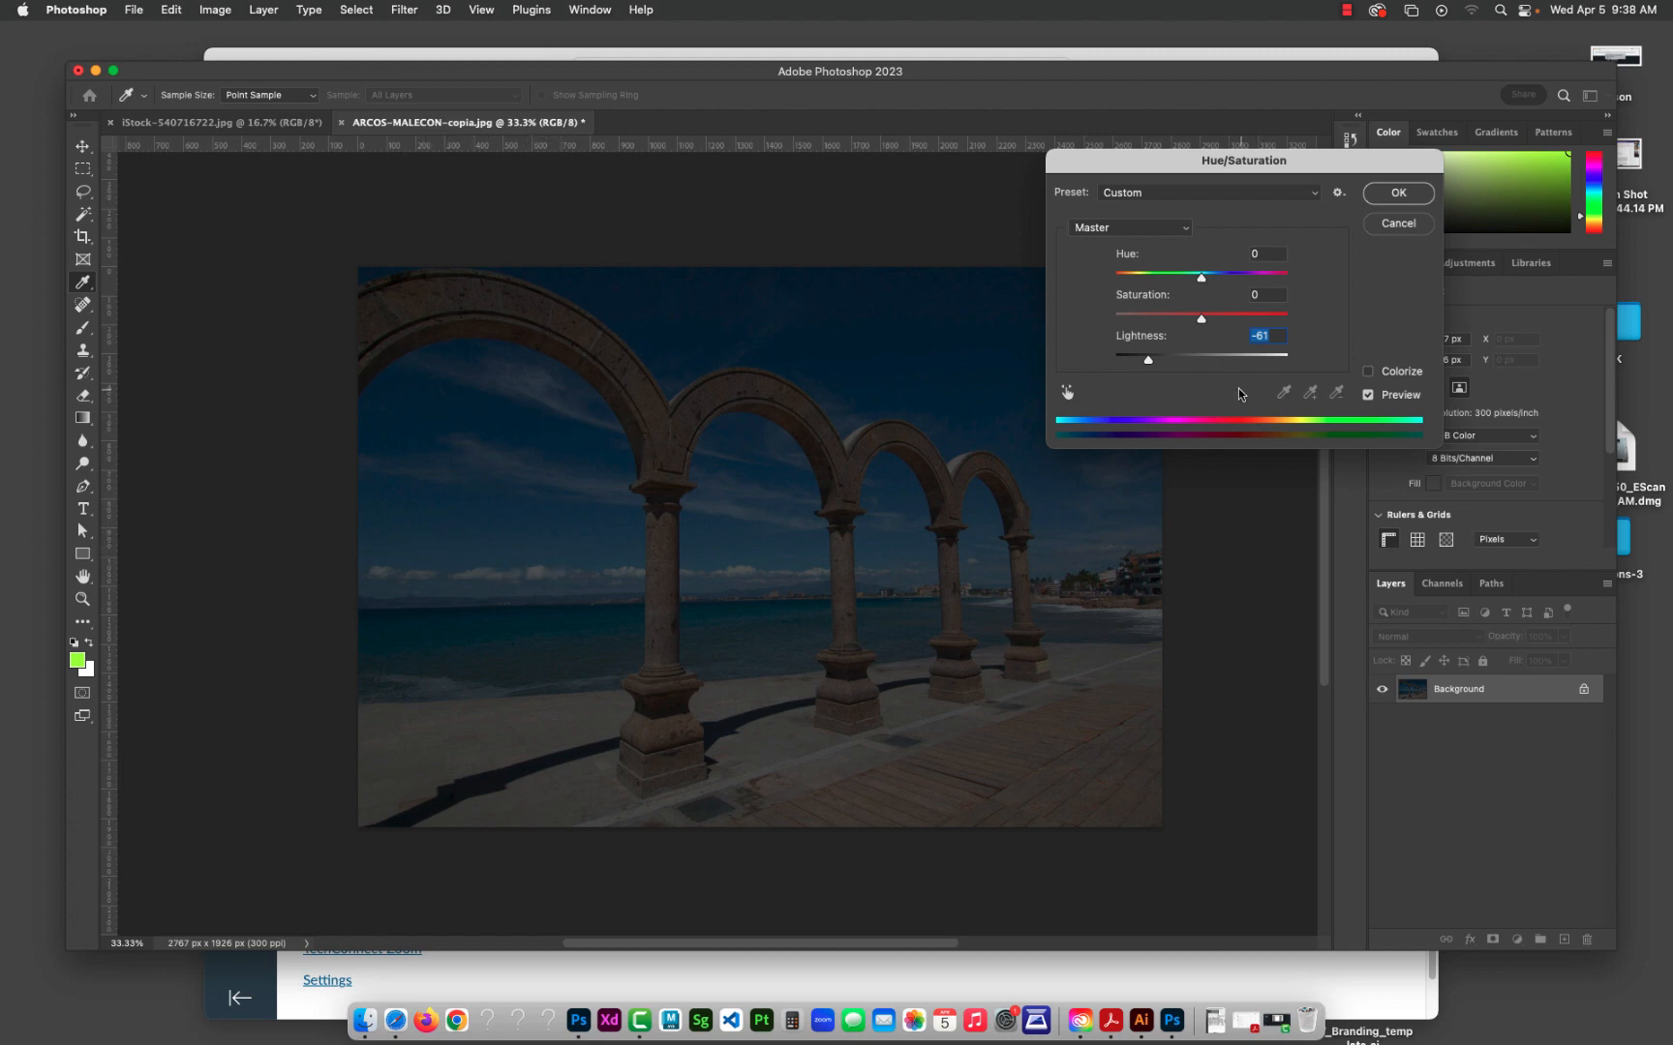
drag(1149, 361, 1204, 362)
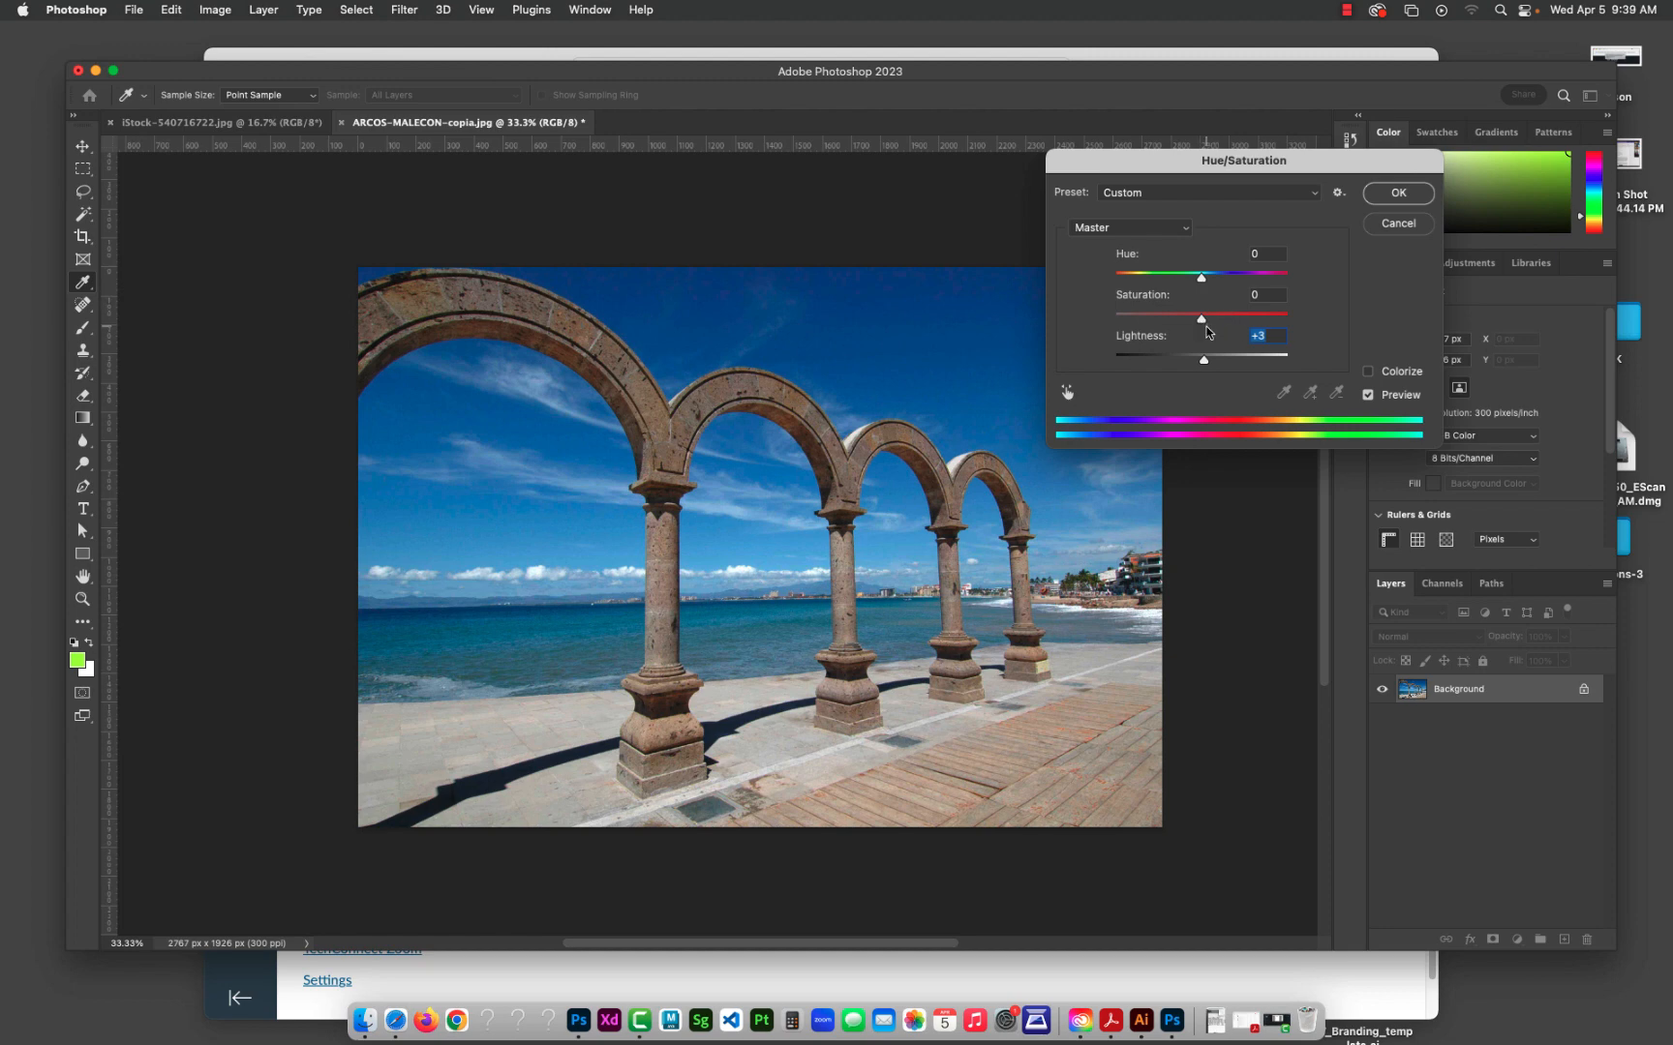
Step: Try the photo's Saturation at -63, -100, -41 and +100, and bring it to +1
drag(1202, 321, 1146, 320)
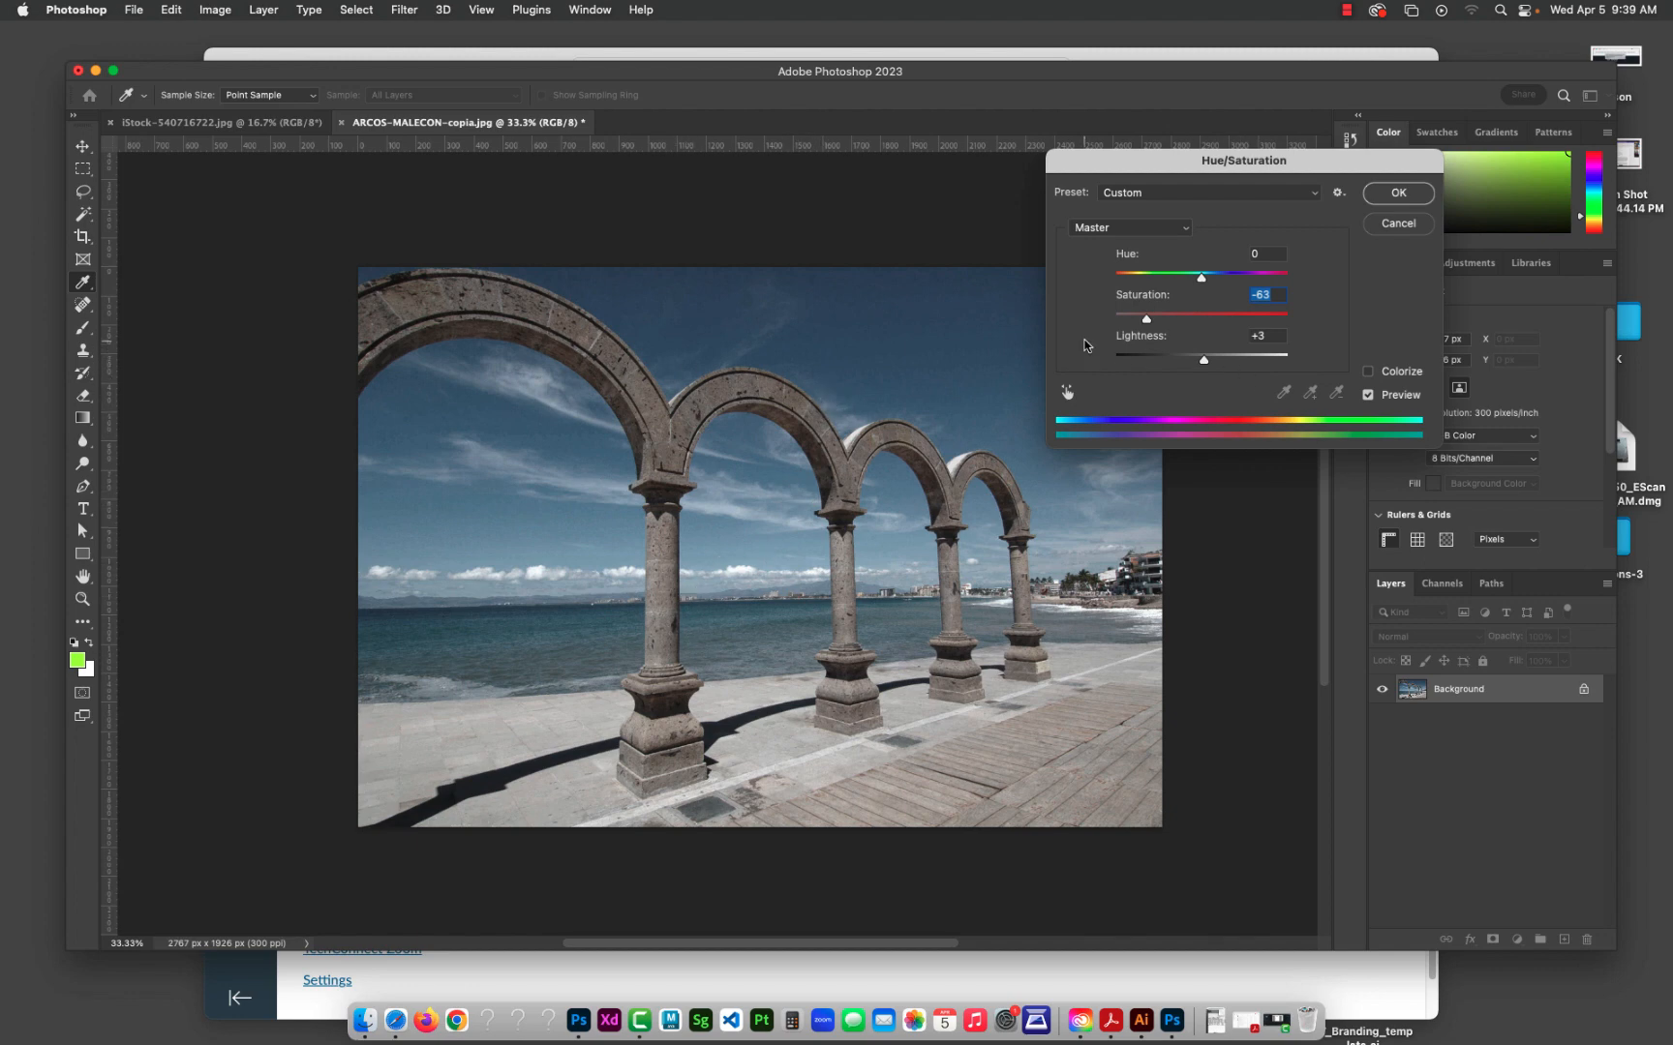
drag(1146, 325, 1095, 327)
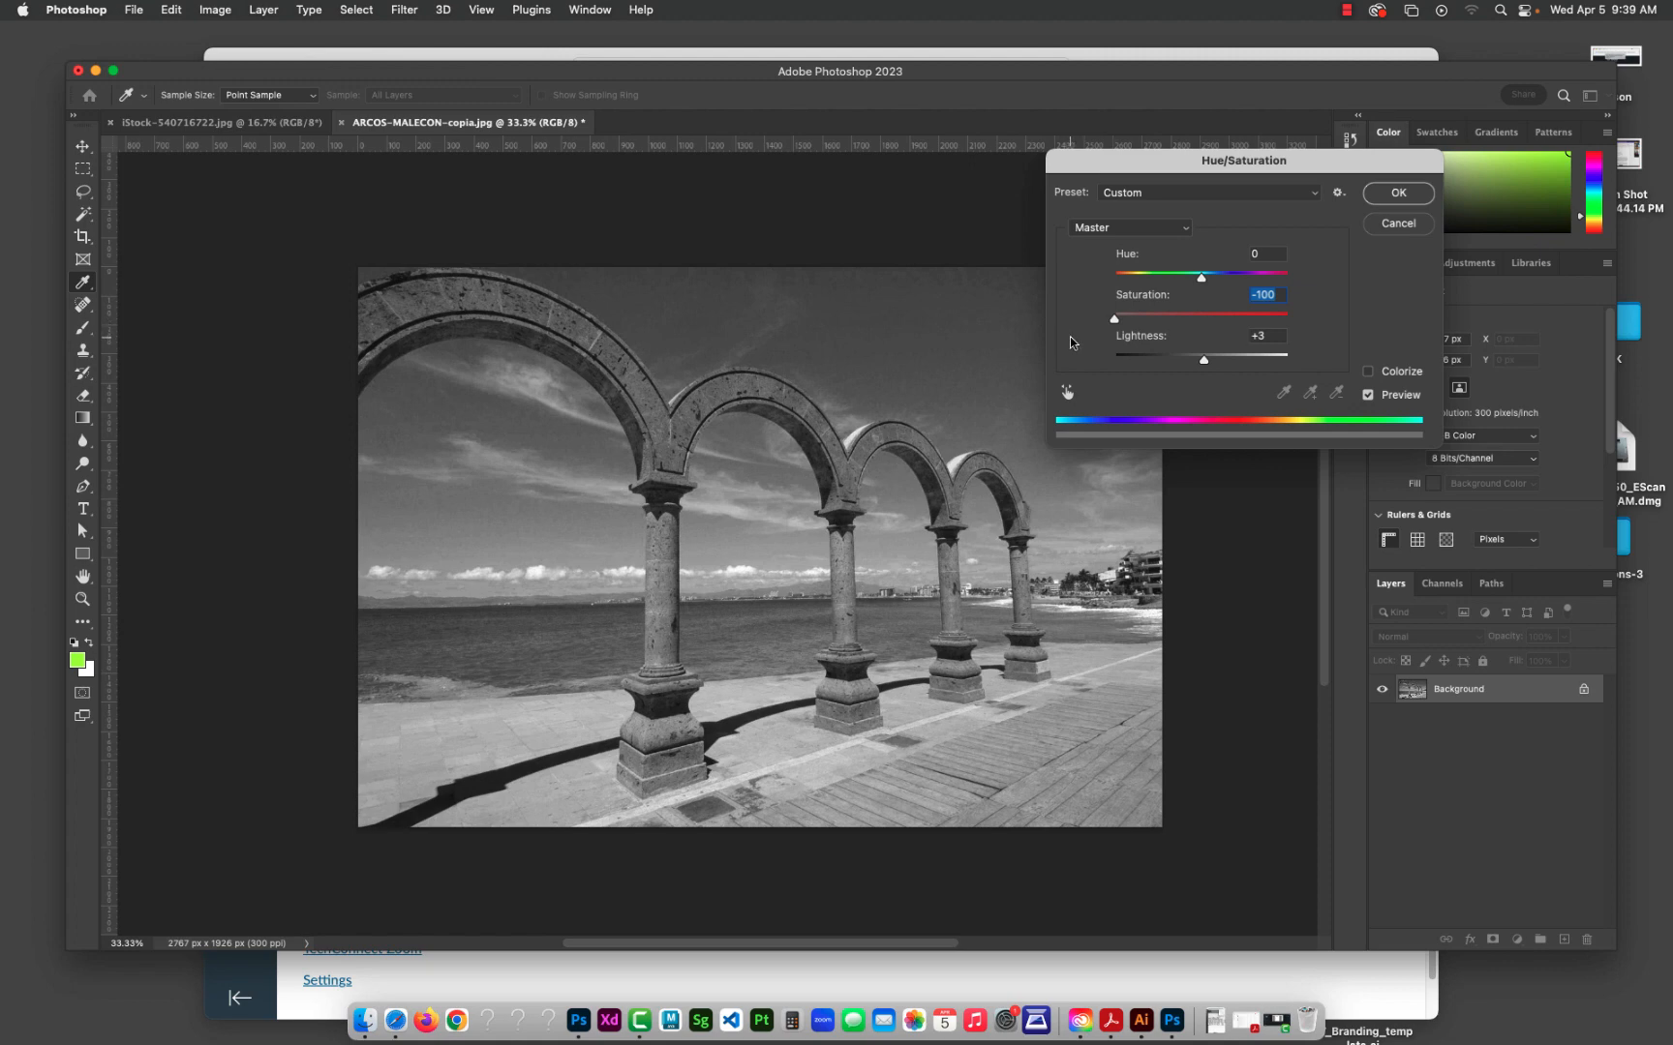
drag(1114, 320, 1167, 327)
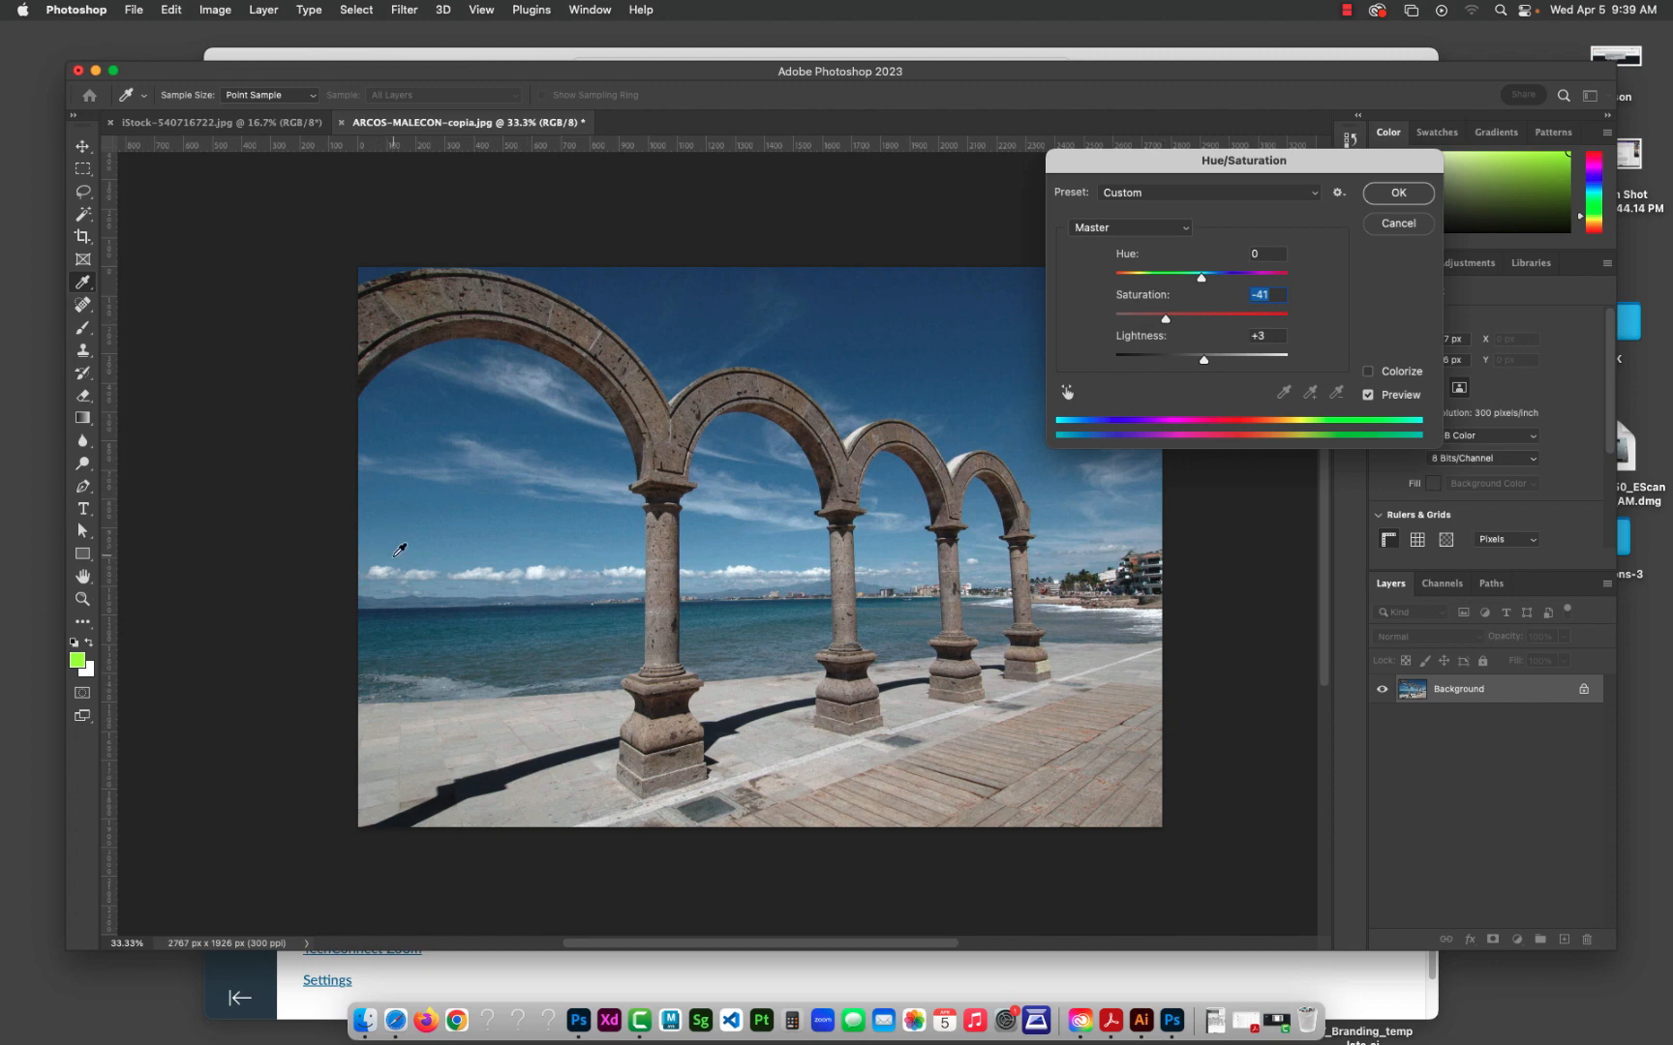
drag(1167, 325, 1295, 326)
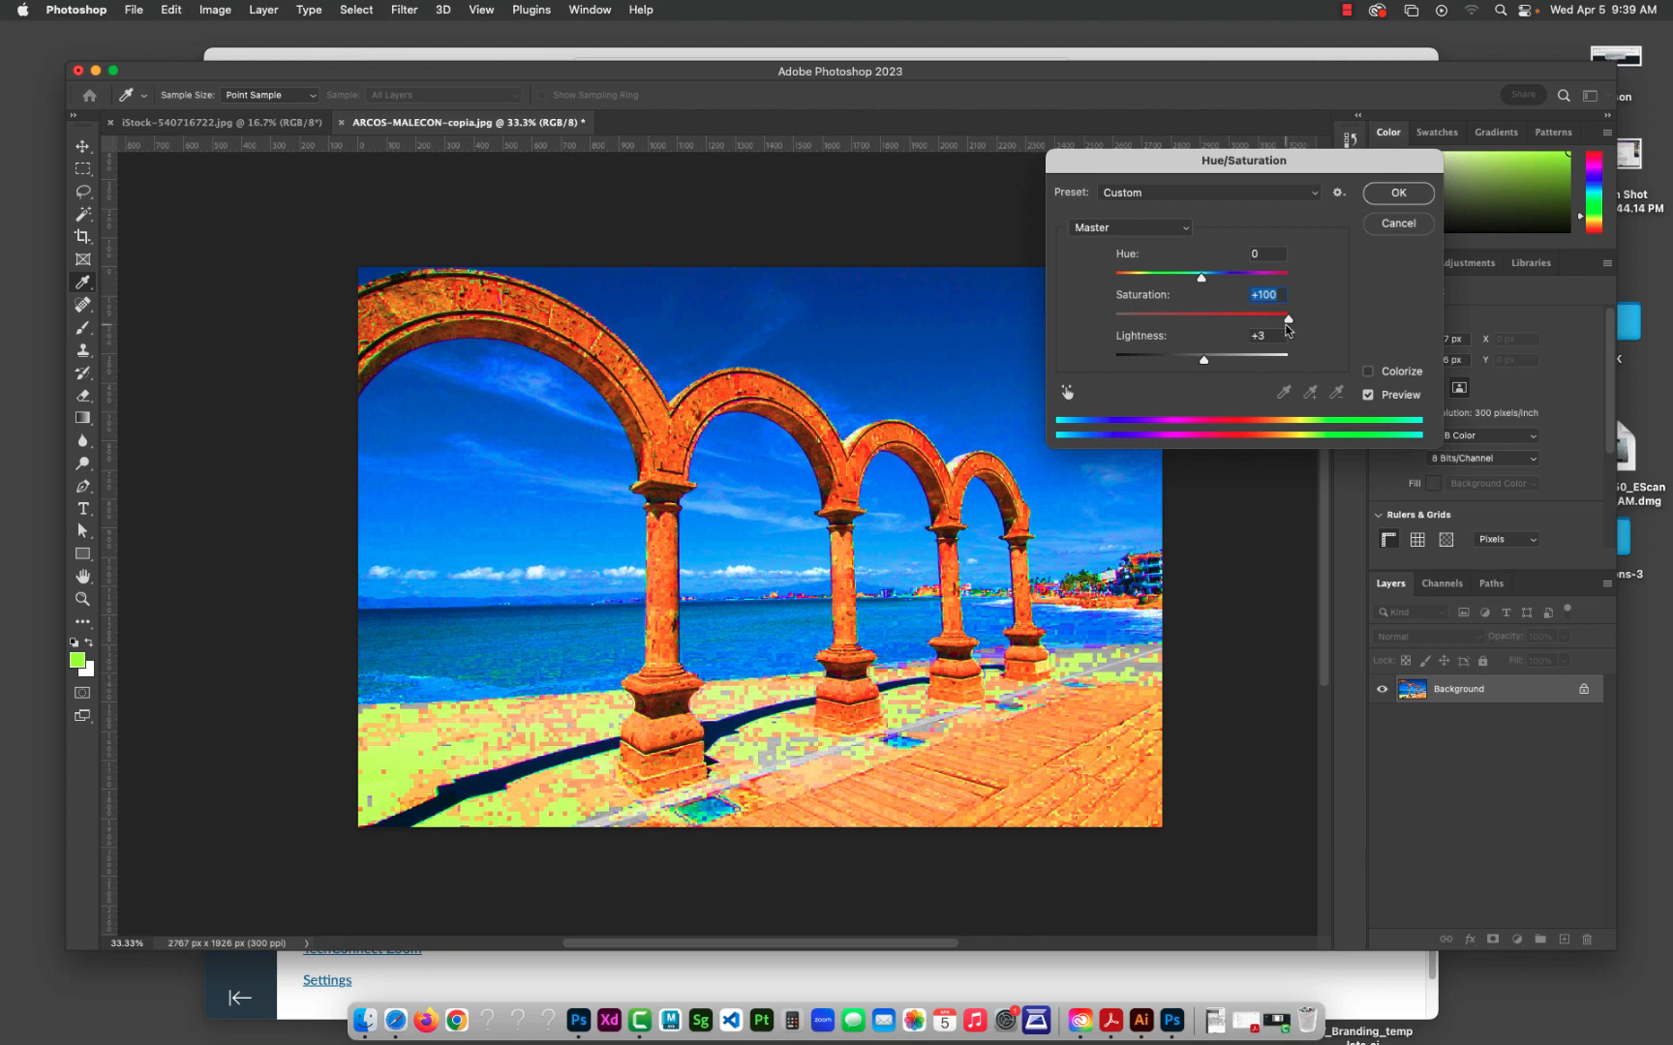
drag(1285, 329, 1202, 329)
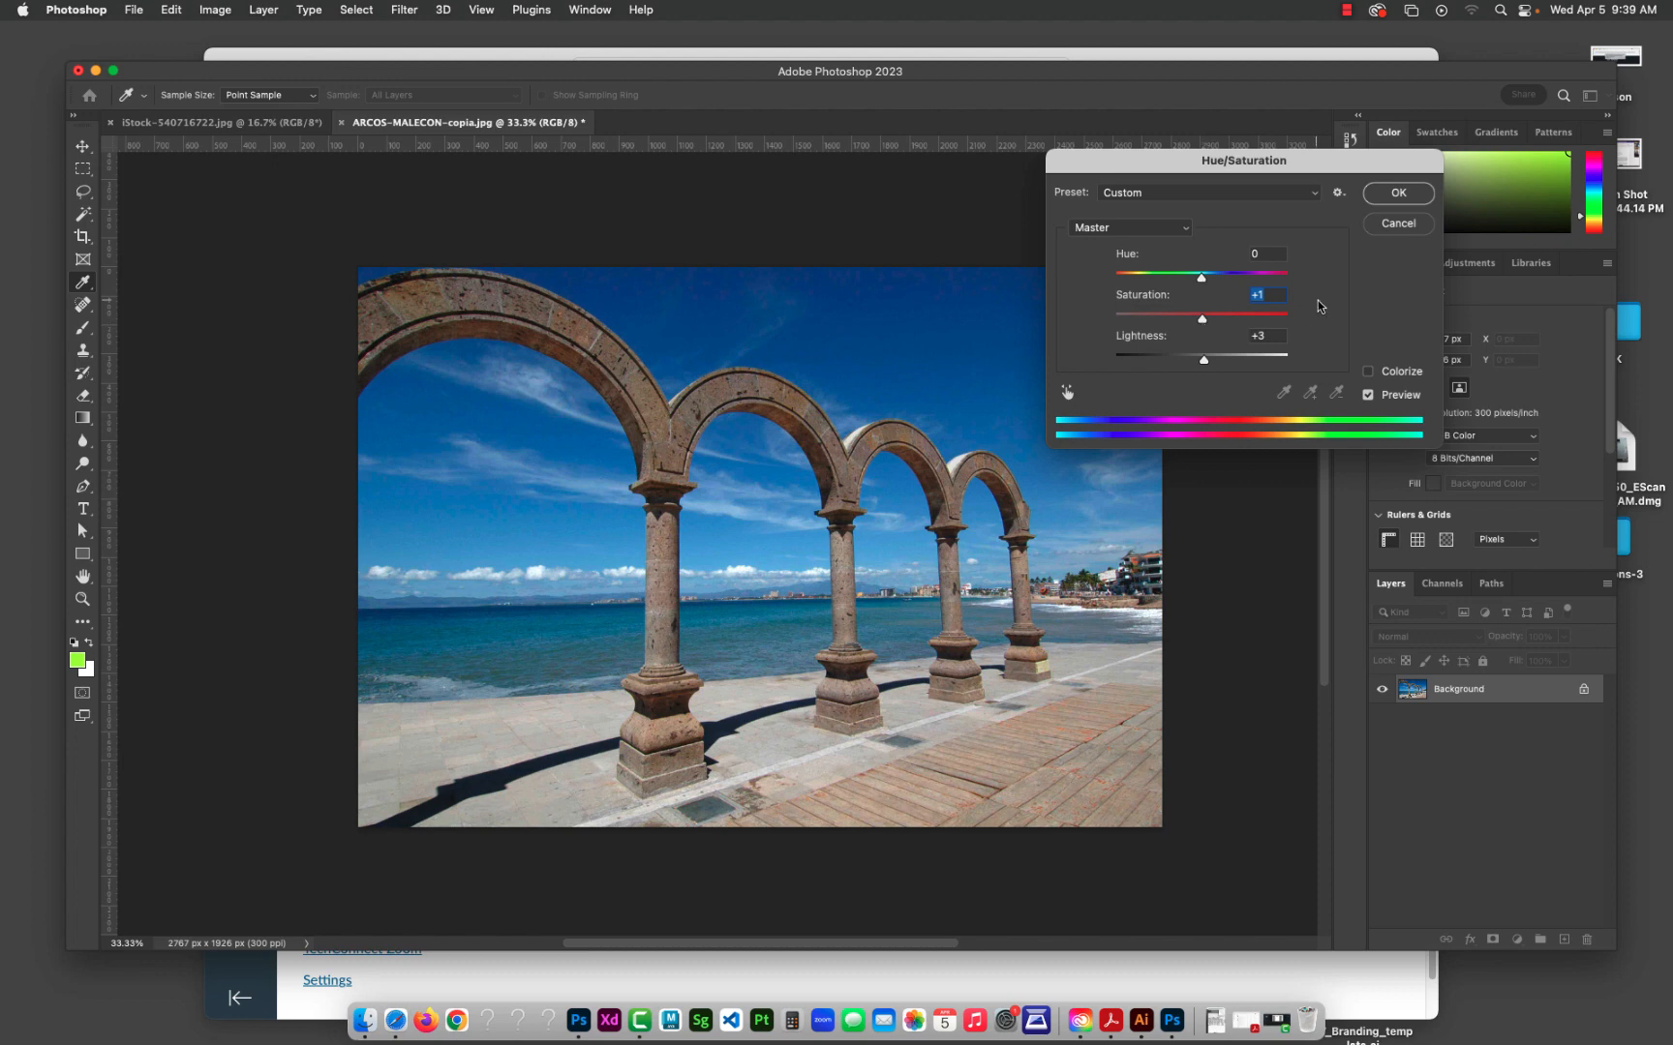
Step: Reset both Saturation and Lightness to 0
text(0)
key(Tab)
text(0)
key(Tab)
Step: Colorize the photo in red with Hue 0, Saturation +84 and Lightness +65, and apply the adjustment
click(1369, 376)
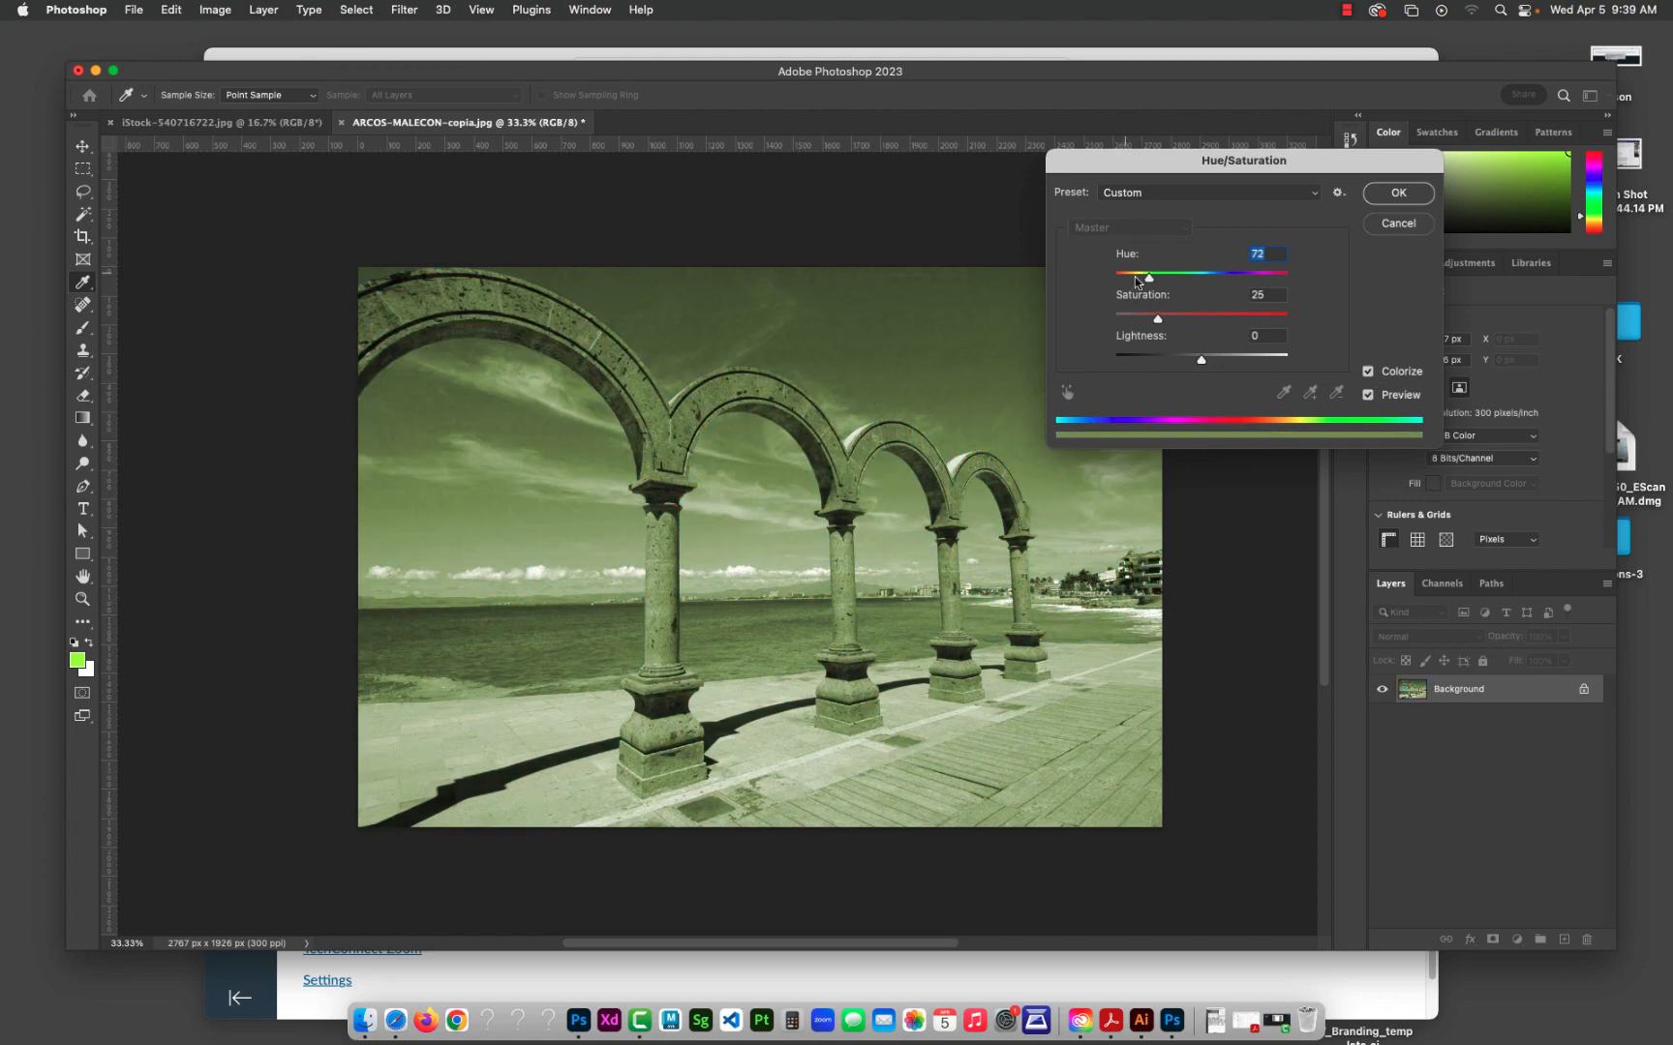
drag(1150, 281, 1113, 280)
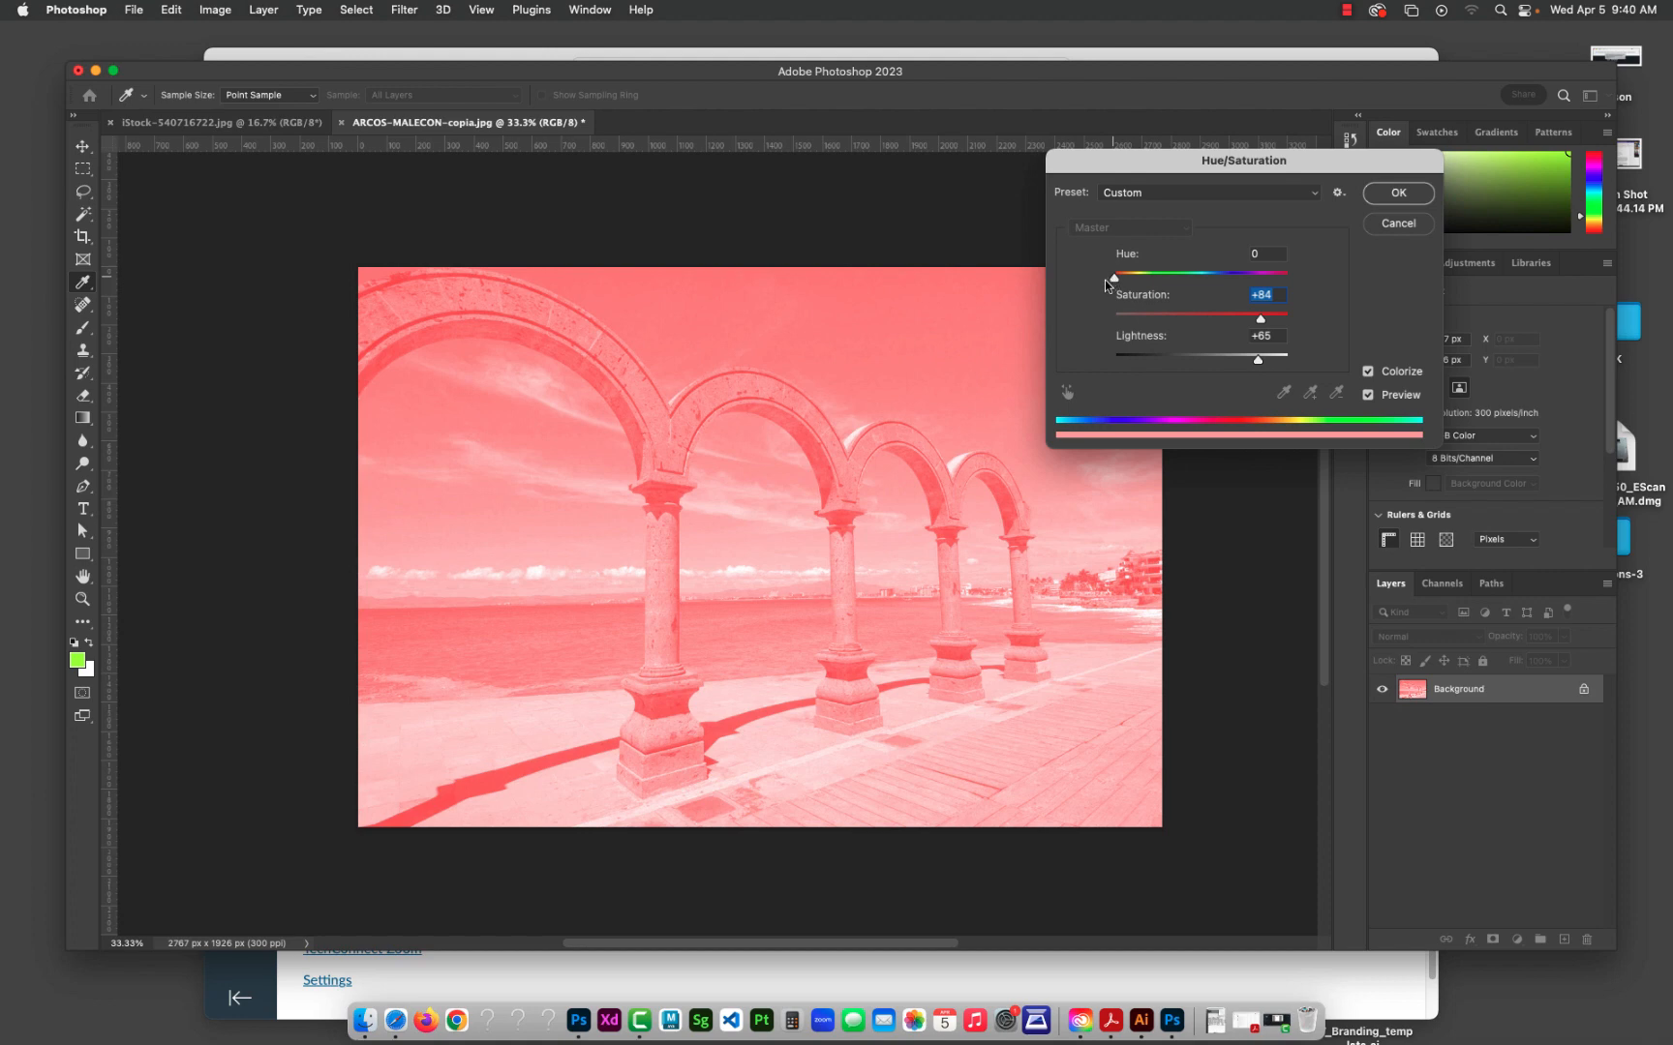
drag(1104, 280, 1105, 280)
click(1420, 196)
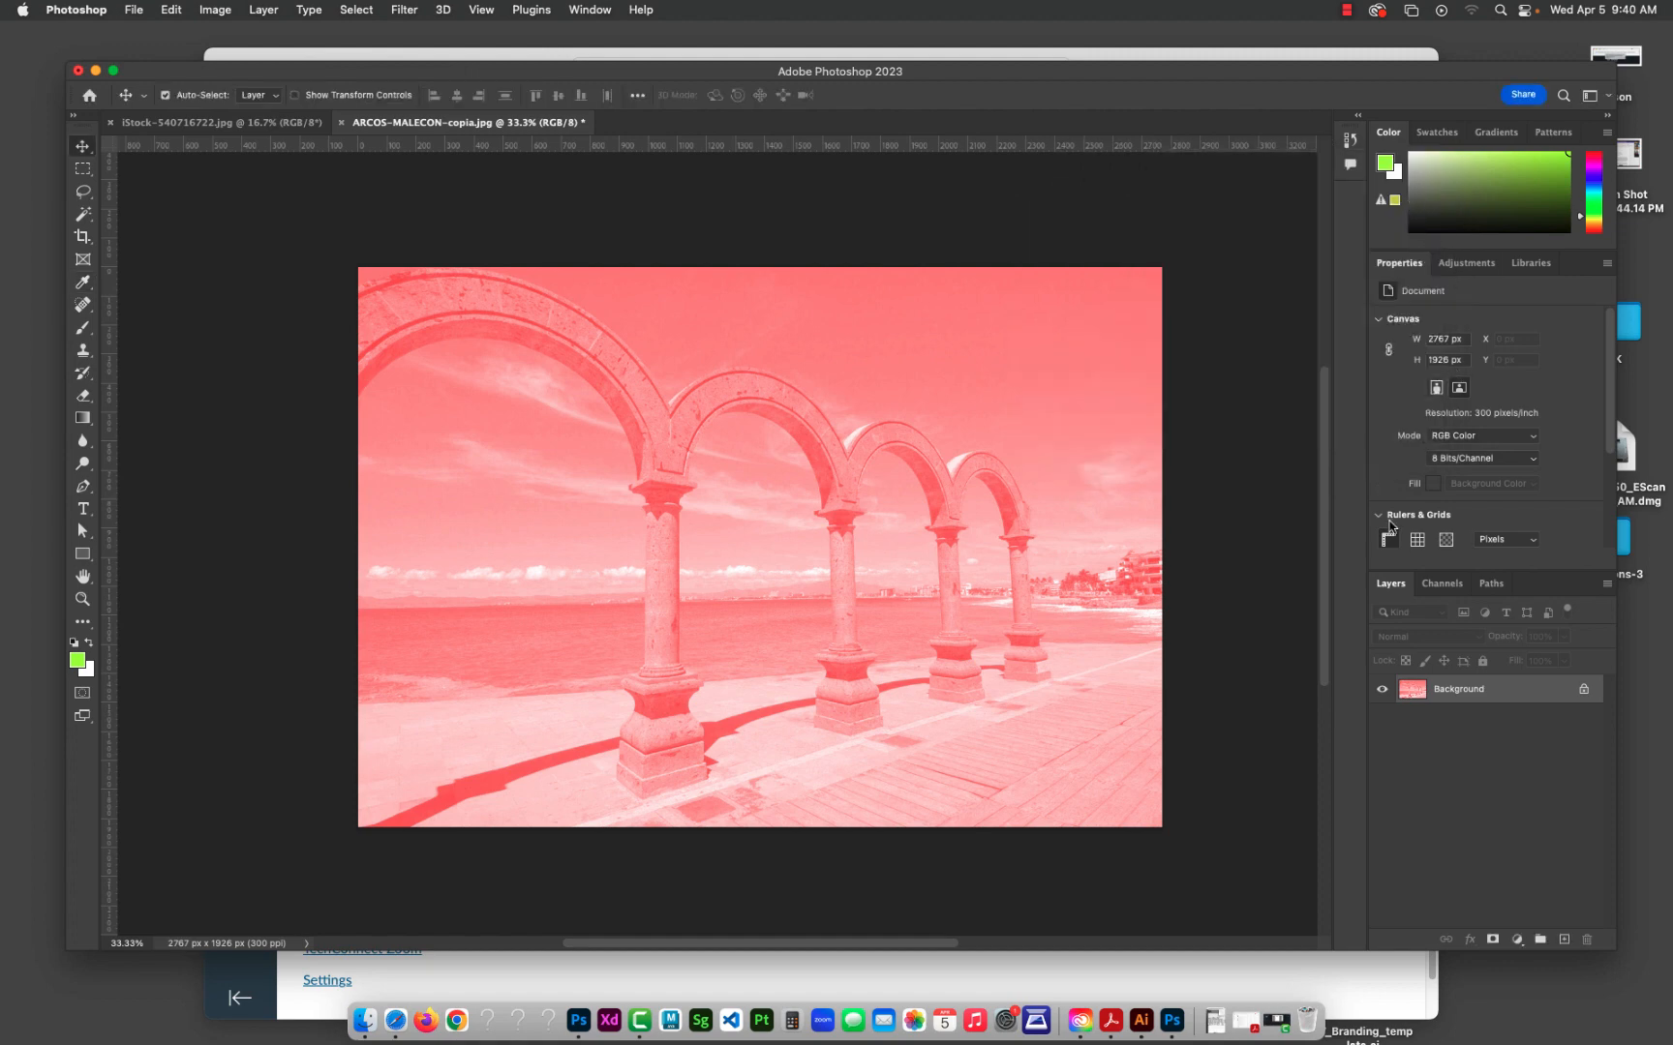
Step: Revert the arches photo to its Open state in the History and collapse the history list
click(1351, 140)
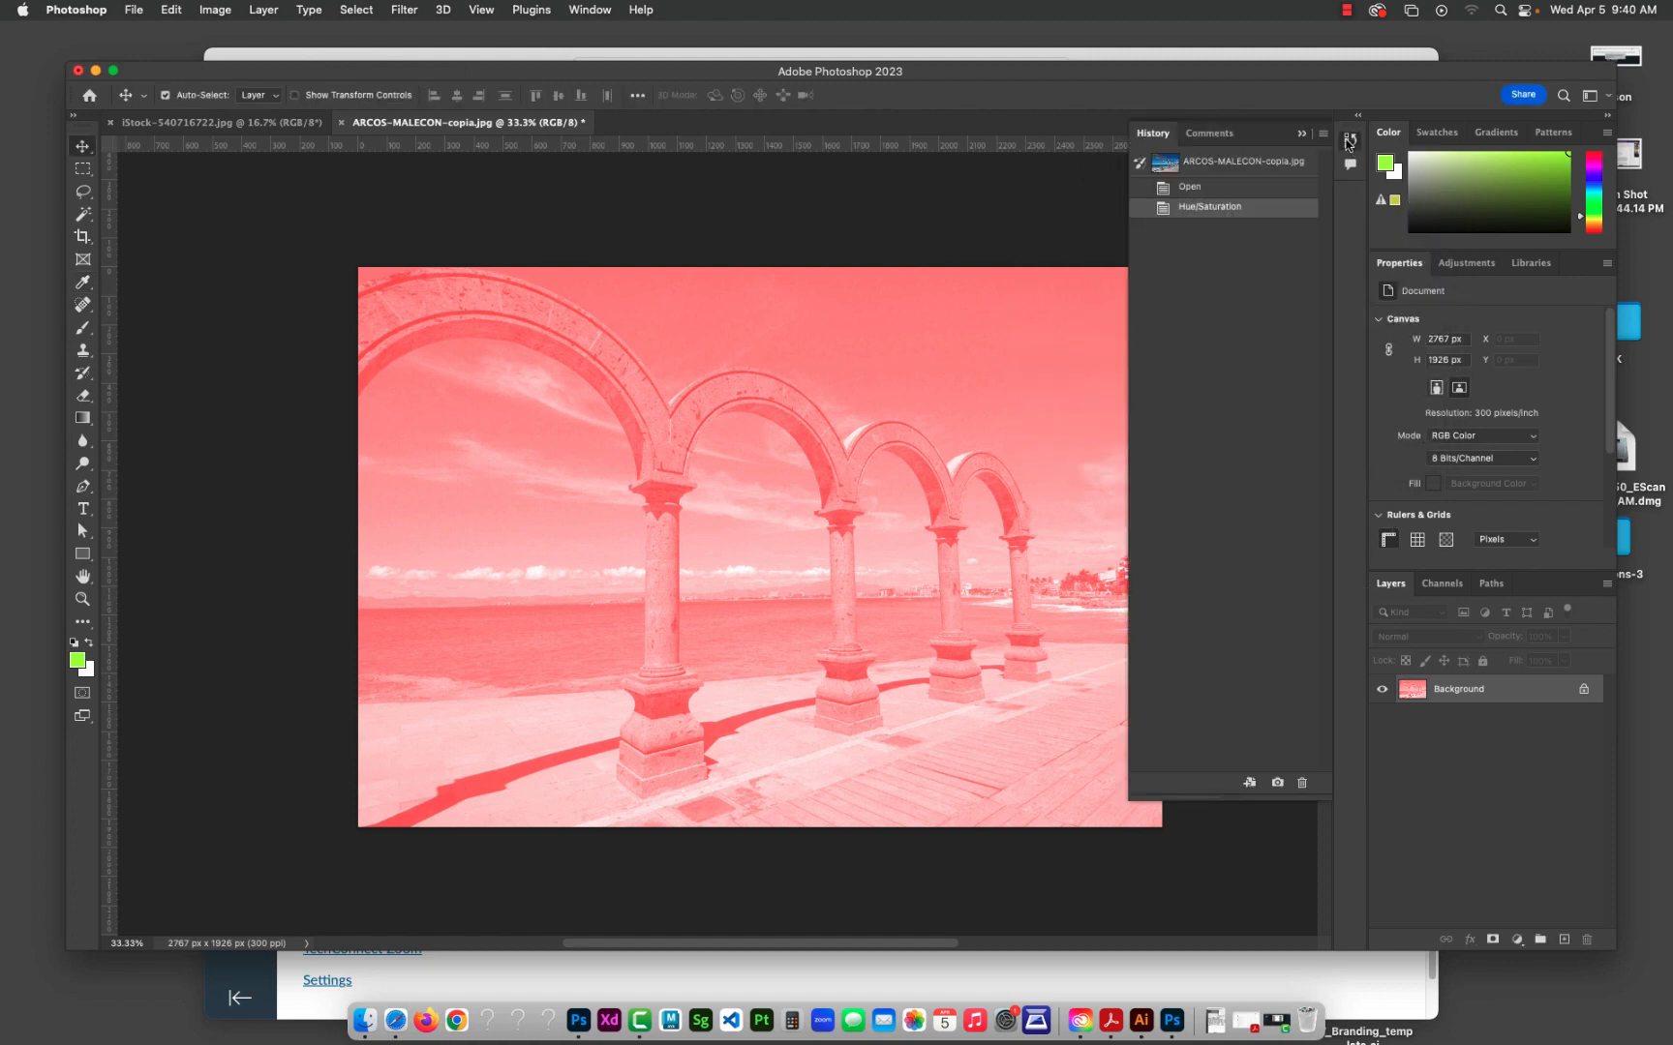
click(1203, 193)
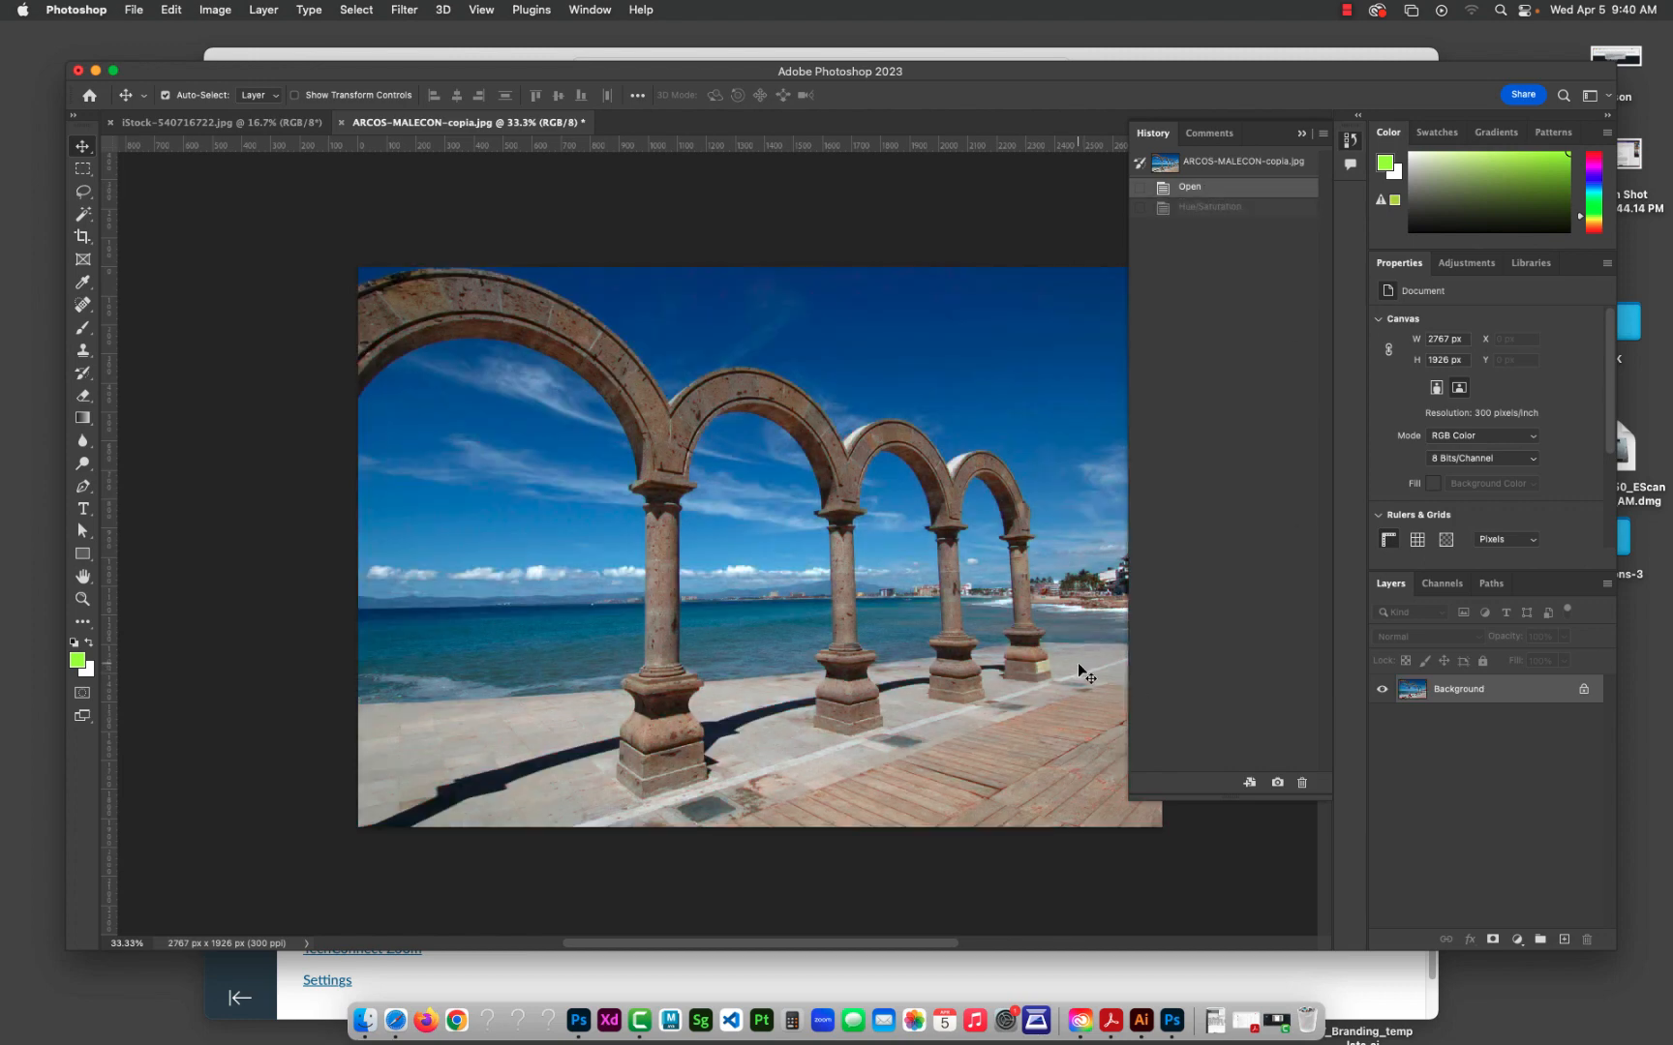
click(1302, 135)
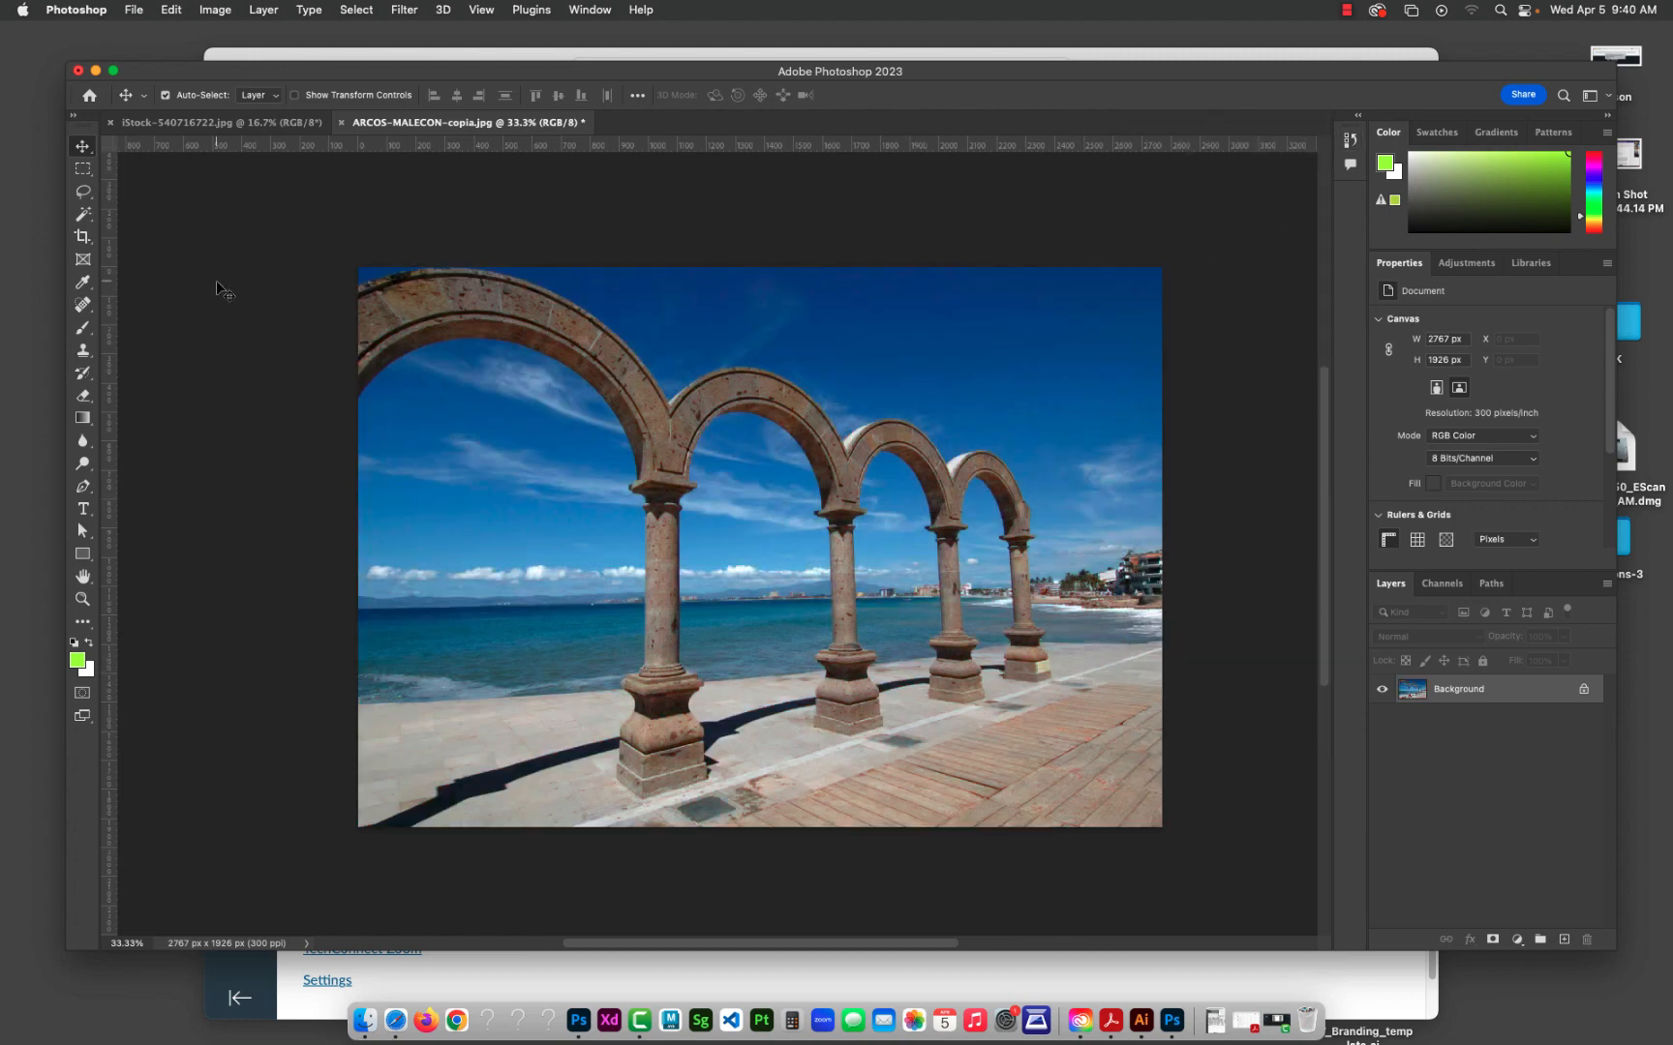
Step: Switch to the open iStock-540716722.jpg family photo
click(217, 123)
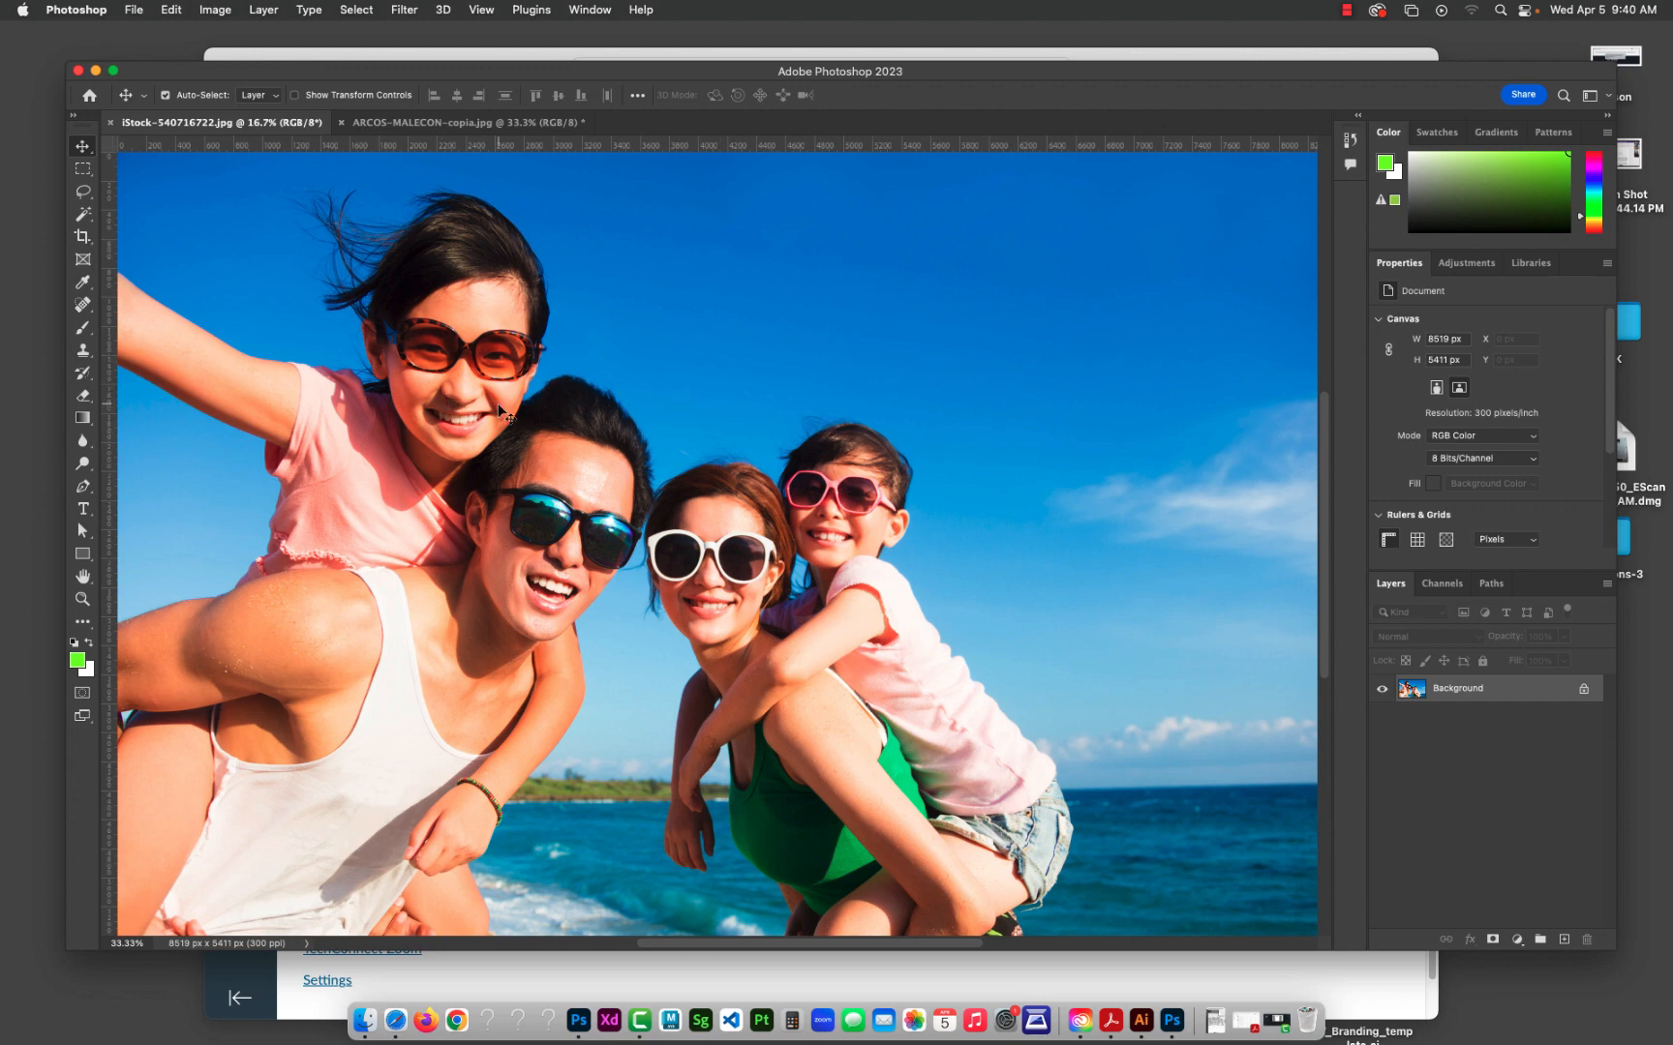
click(511, 124)
click(271, 121)
Step: Try flipping the family photo's canvas horizontally, and undo the flip
click(215, 11)
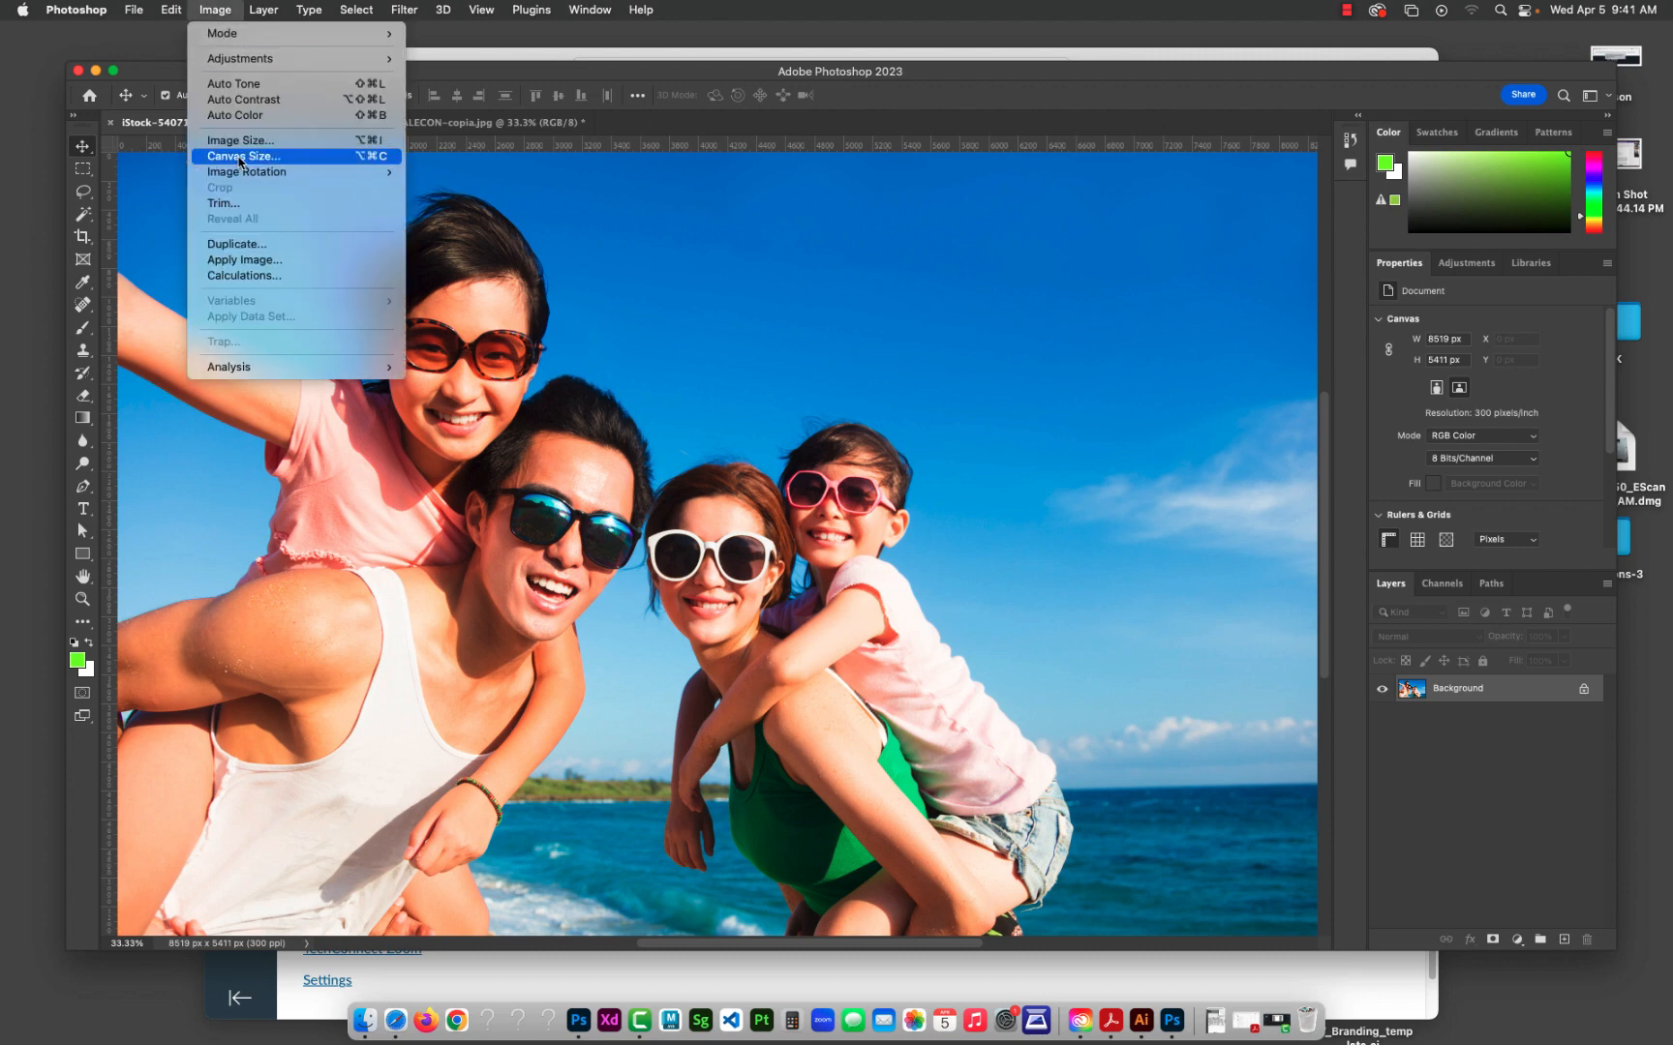
mouse_move(239, 174)
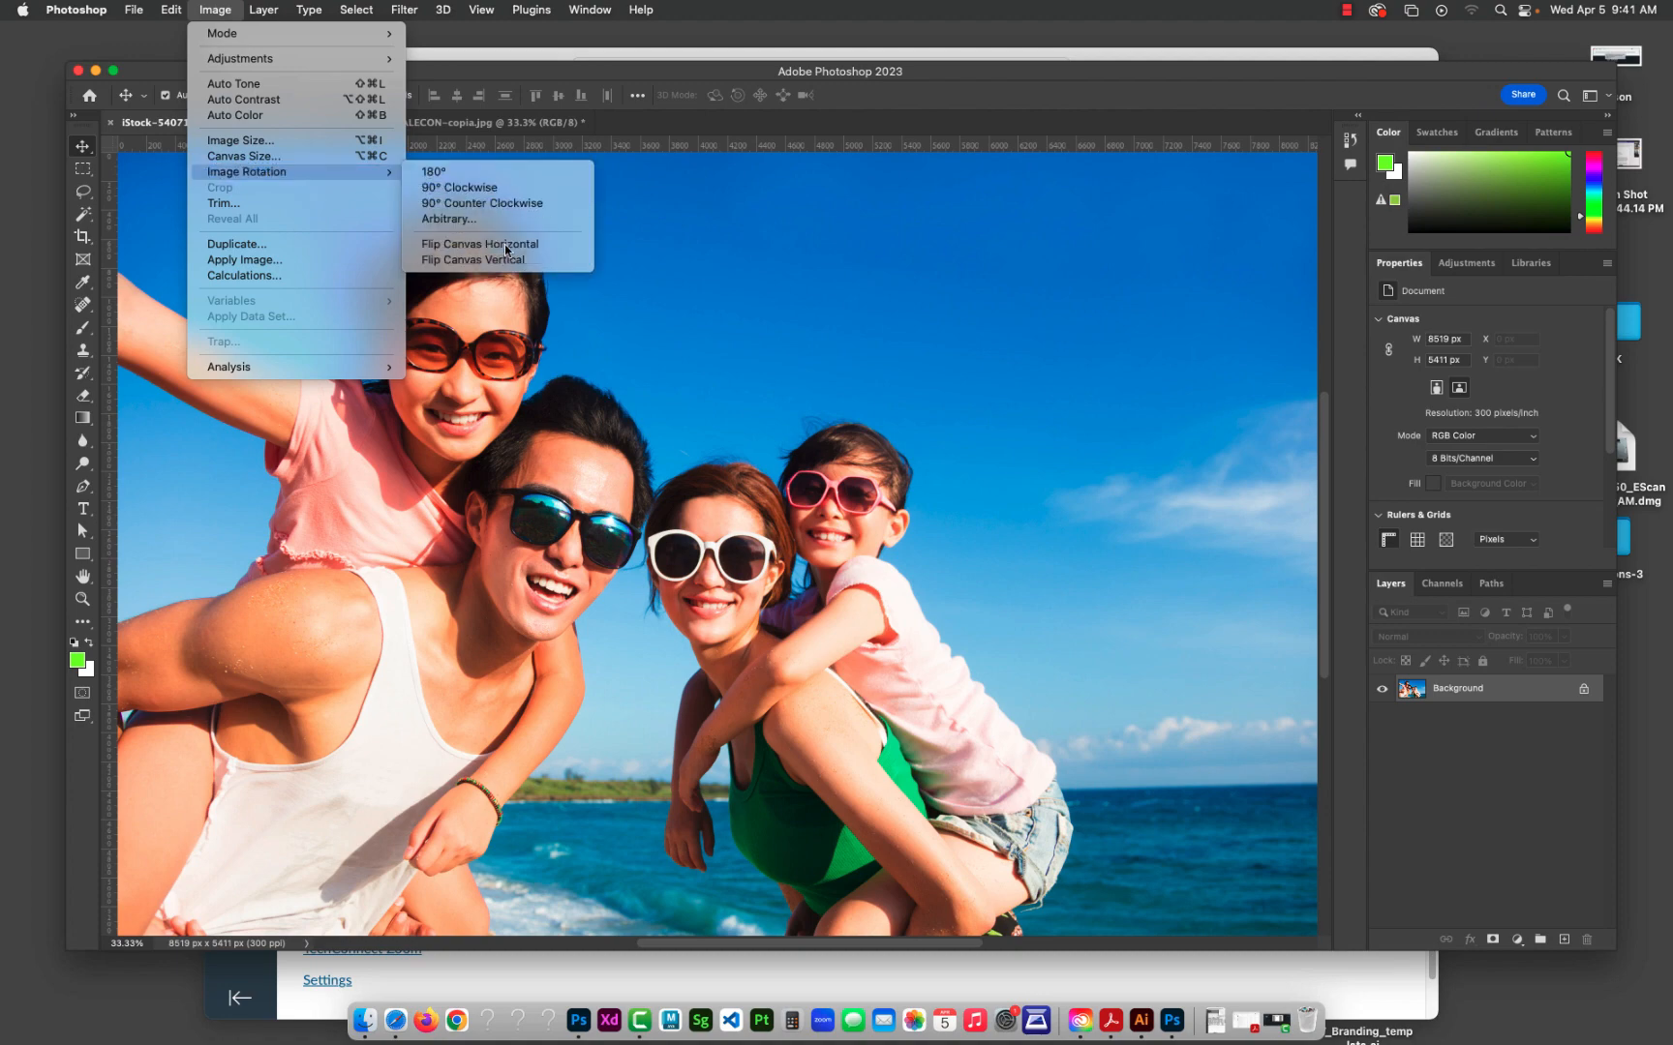
click(505, 242)
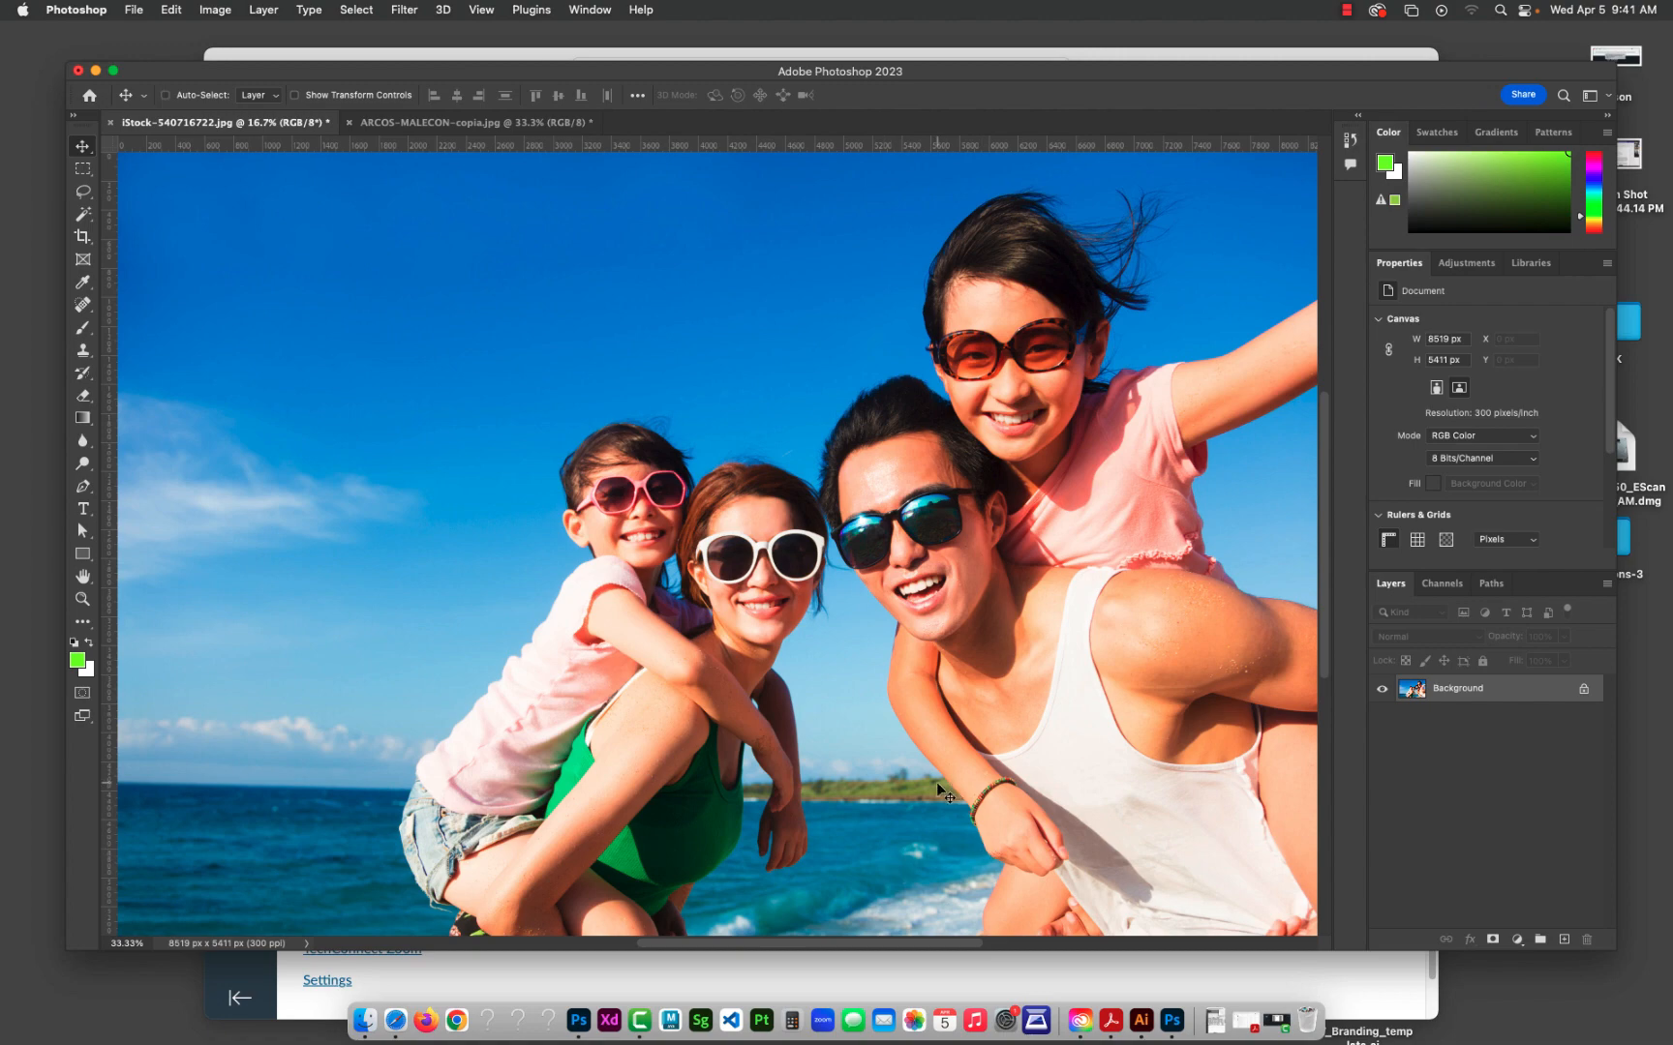
key(super+z)
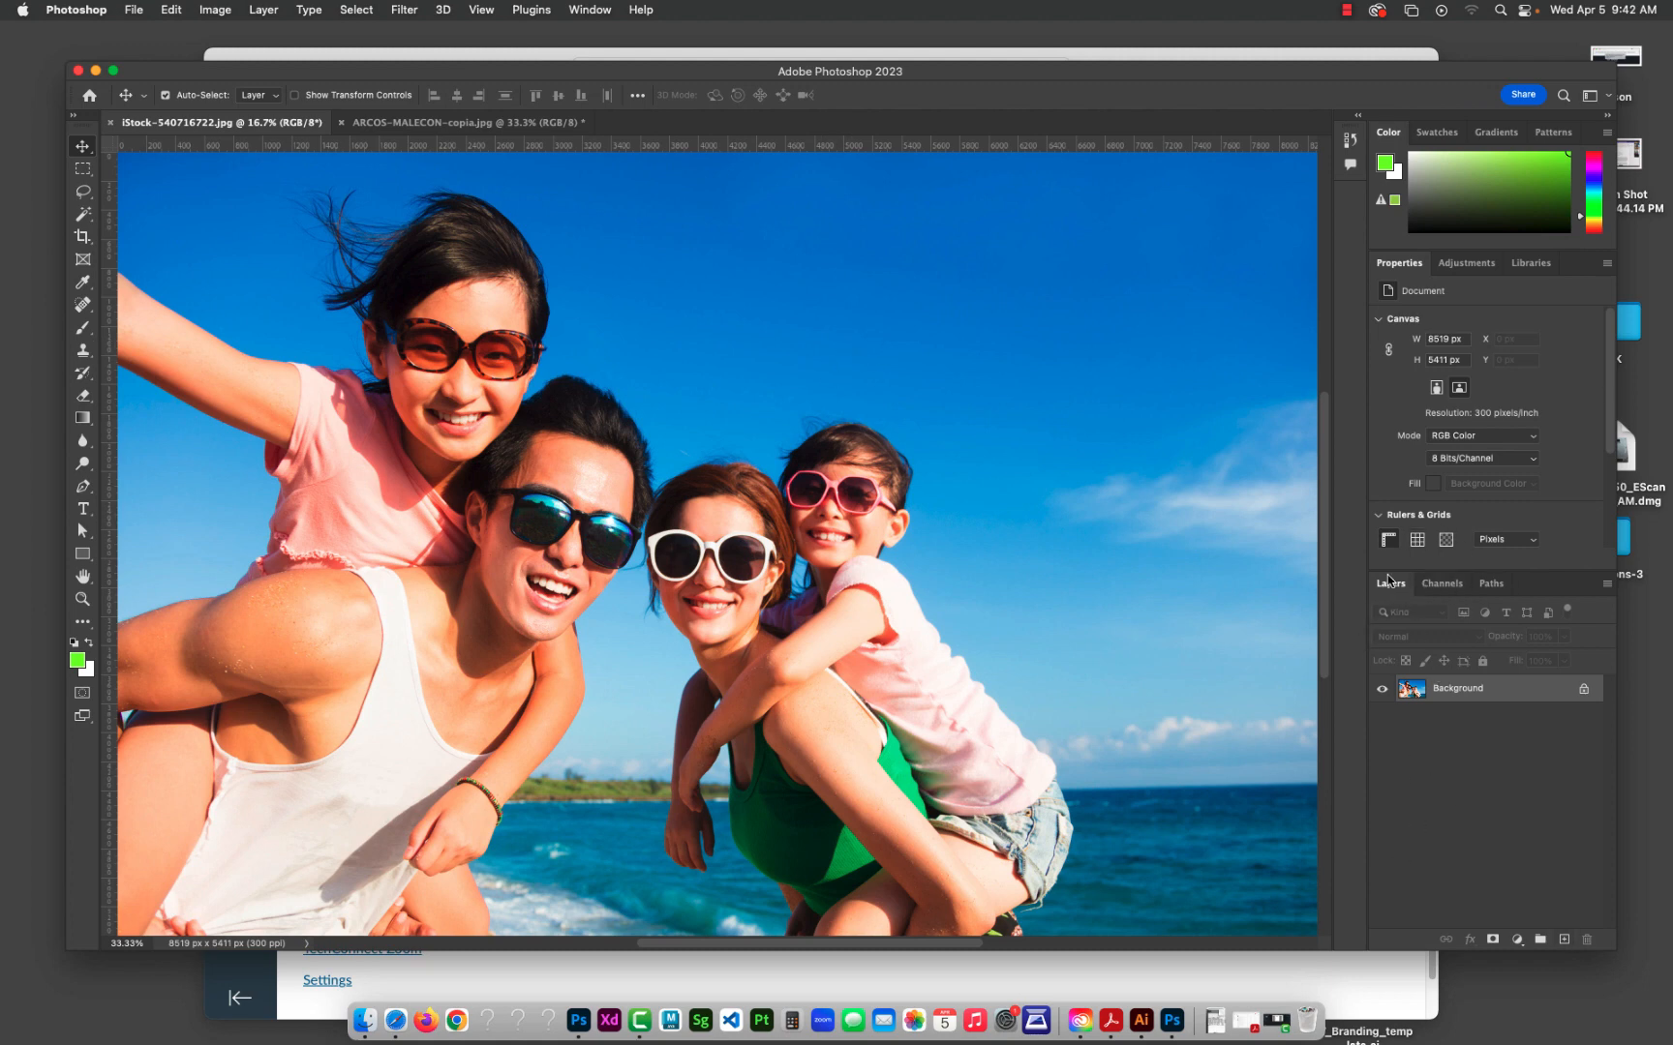
Step: Look through the photo's Channels and Paths and return to its Layers
click(1443, 584)
click(1494, 585)
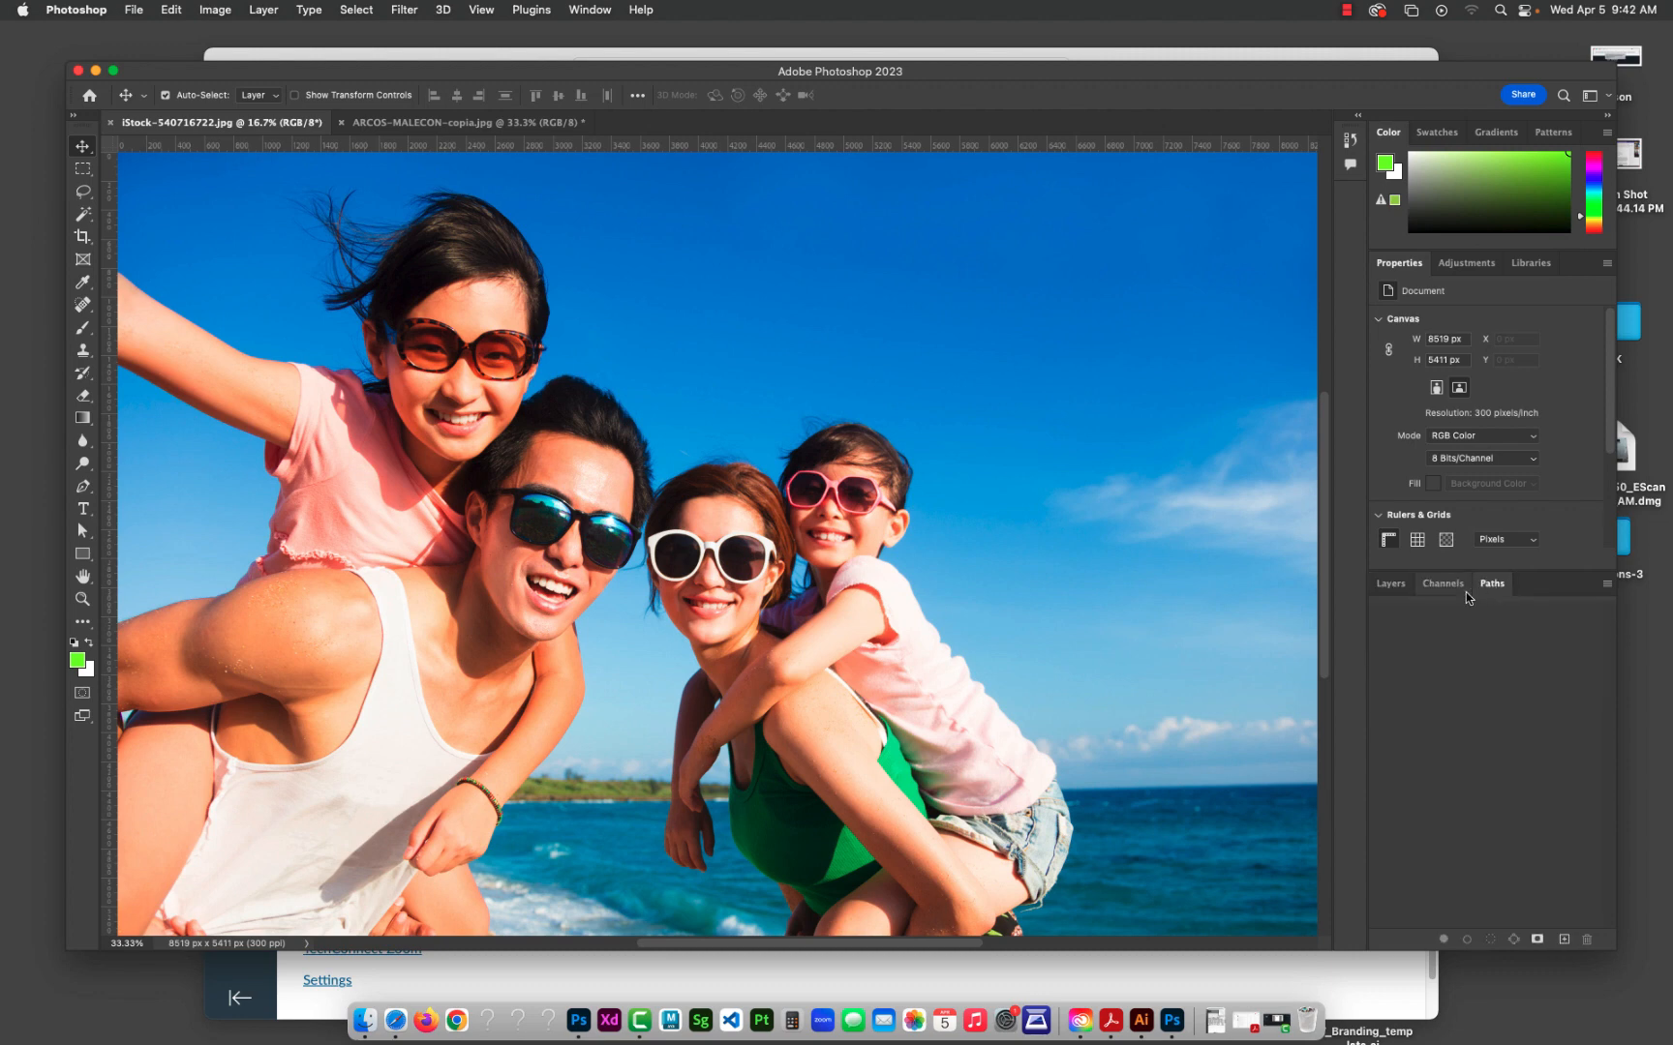
click(1390, 586)
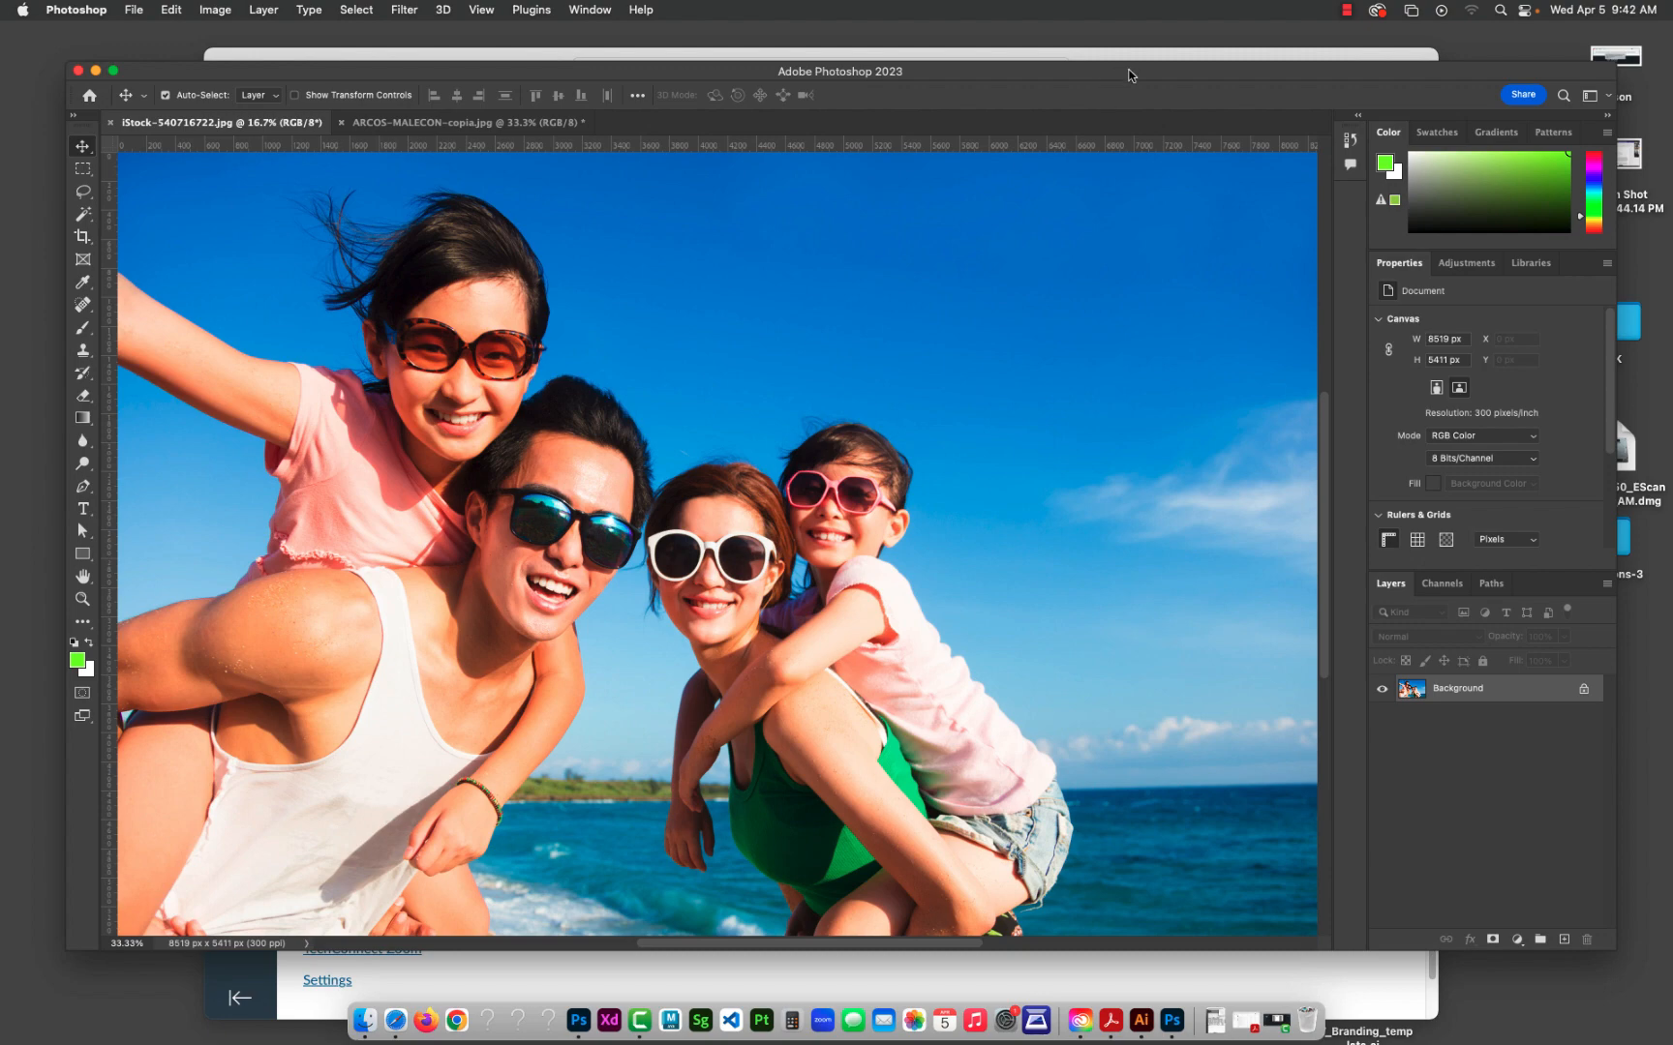
drag(1129, 70, 1089, 90)
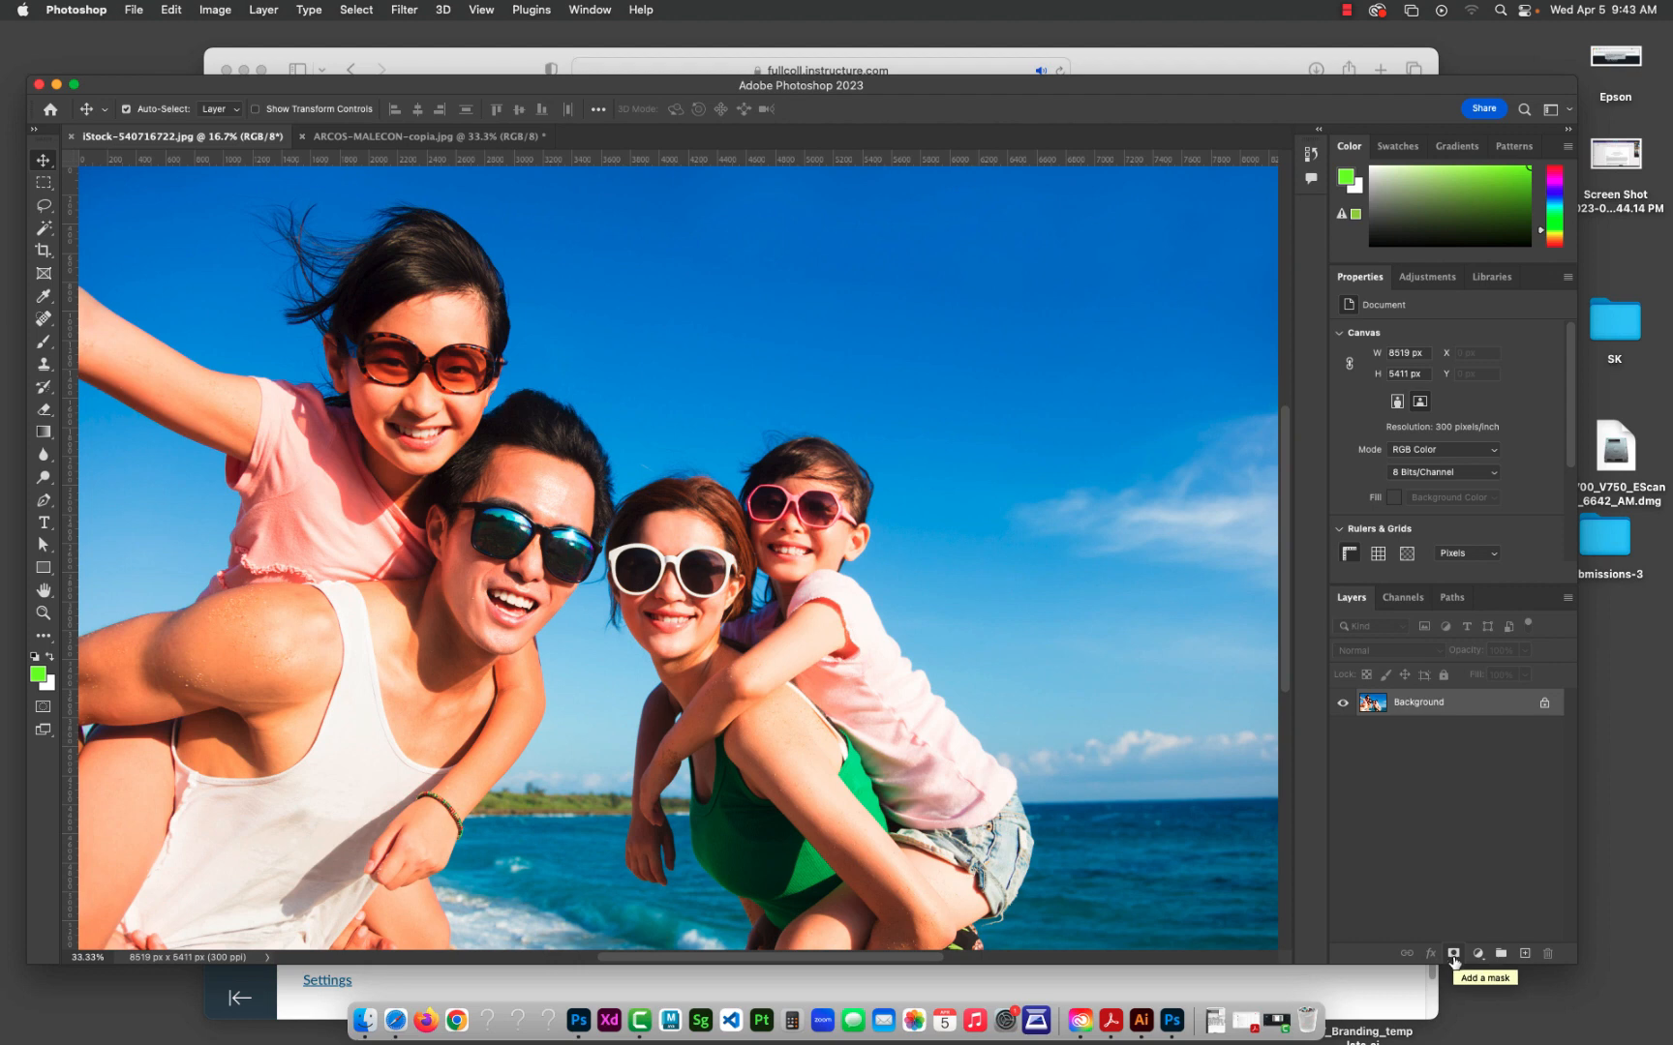
Step: Add a layer mask to the family photo and hide the sky and sea beside the family with a black 700 px brush
click(1453, 957)
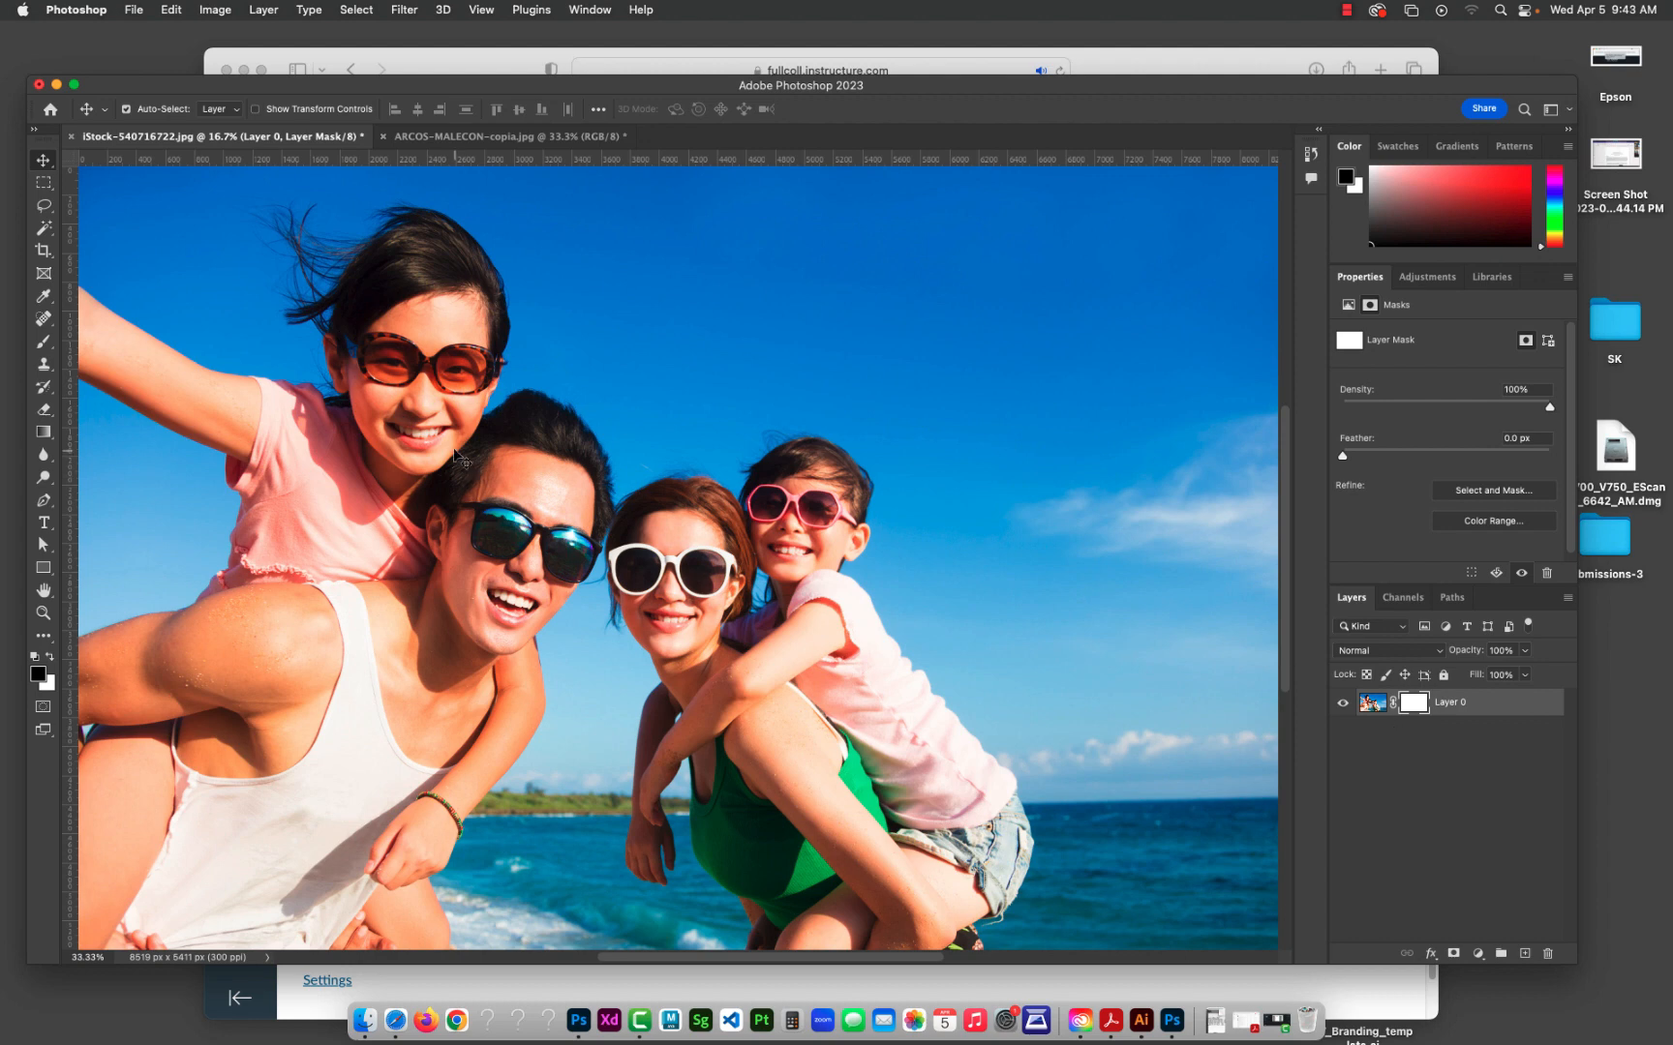
click(49, 345)
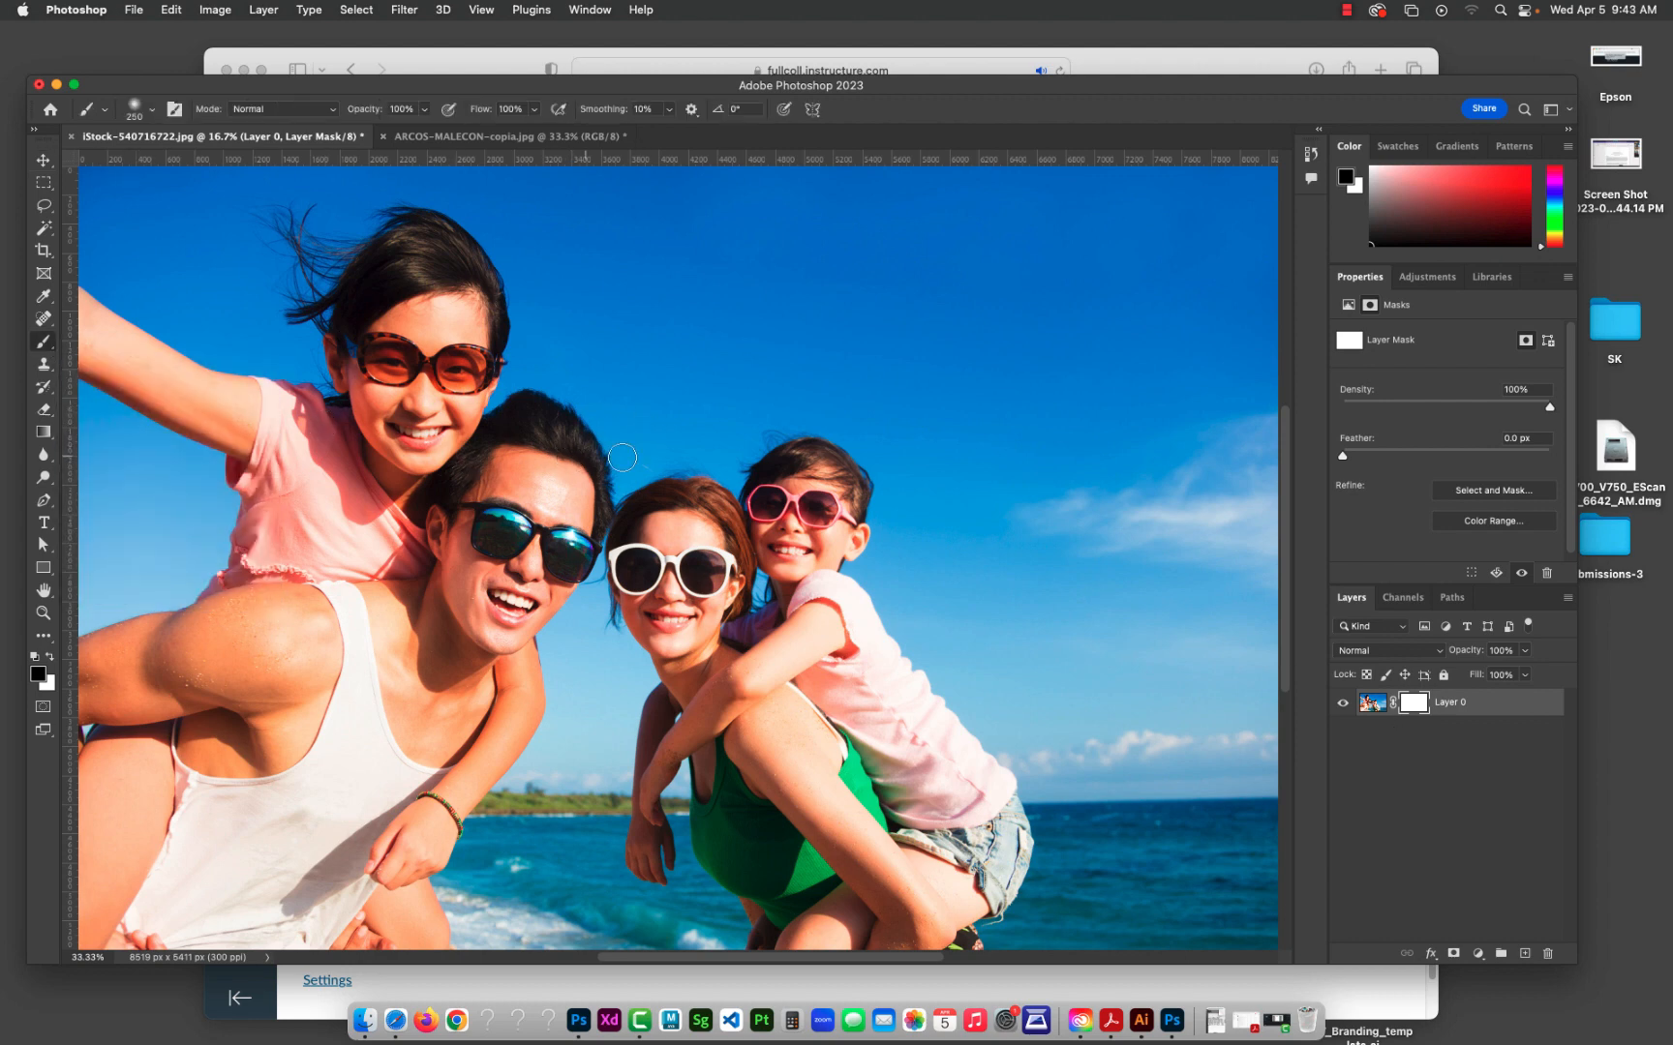
key(bracketright)
key(bracketright)
key(bracketright)
key(bracketright)
key(bracketright)
key(bracketright)
key(bracketright)
key(bracketright)
mouse_move(759, 310)
mouse_down()
mouse_move(667, 385)
mouse_move(675, 365)
mouse_move(642, 433)
mouse_move(677, 386)
mouse_move(674, 429)
mouse_move(721, 442)
mouse_move(748, 407)
mouse_move(814, 390)
mouse_move(889, 447)
mouse_move(892, 433)
mouse_move(957, 510)
mouse_move(910, 596)
mouse_move(999, 695)
mouse_move(1109, 788)
mouse_move(1248, 769)
mouse_move(1107, 745)
mouse_move(1122, 718)
mouse_move(1091, 738)
mouse_move(1084, 845)
mouse_move(1045, 938)
mouse_move(1235, 820)
mouse_move(1202, 901)
mouse_move(1258, 916)
mouse_move(1263, 861)
mouse_move(1197, 903)
mouse_move(1123, 912)
mouse_move(1222, 905)
mouse_move(1214, 779)
mouse_move(1148, 758)
mouse_move(1042, 664)
mouse_move(1011, 575)
mouse_move(1219, 707)
mouse_move(1053, 695)
mouse_move(1064, 618)
mouse_move(1226, 740)
mouse_move(1231, 635)
mouse_move(1263, 662)
mouse_move(1171, 479)
mouse_move(1076, 508)
mouse_move(856, 428)
mouse_move(619, 388)
mouse_move(558, 346)
mouse_move(545, 257)
mouse_move(478, 153)
mouse_move(667, 351)
mouse_move(613, 209)
mouse_move(692, 314)
mouse_move(607, 291)
mouse_move(601, 337)
mouse_move(628, 215)
mouse_move(1295, 198)
mouse_move(685, 167)
mouse_move(887, 248)
mouse_move(818, 308)
mouse_move(1269, 306)
mouse_move(574, 302)
mouse_move(796, 358)
mouse_move(1293, 392)
mouse_move(1114, 349)
mouse_move(1198, 443)
mouse_move(1055, 515)
mouse_move(1217, 401)
mouse_move(1230, 486)
mouse_move(1096, 677)
mouse_up()
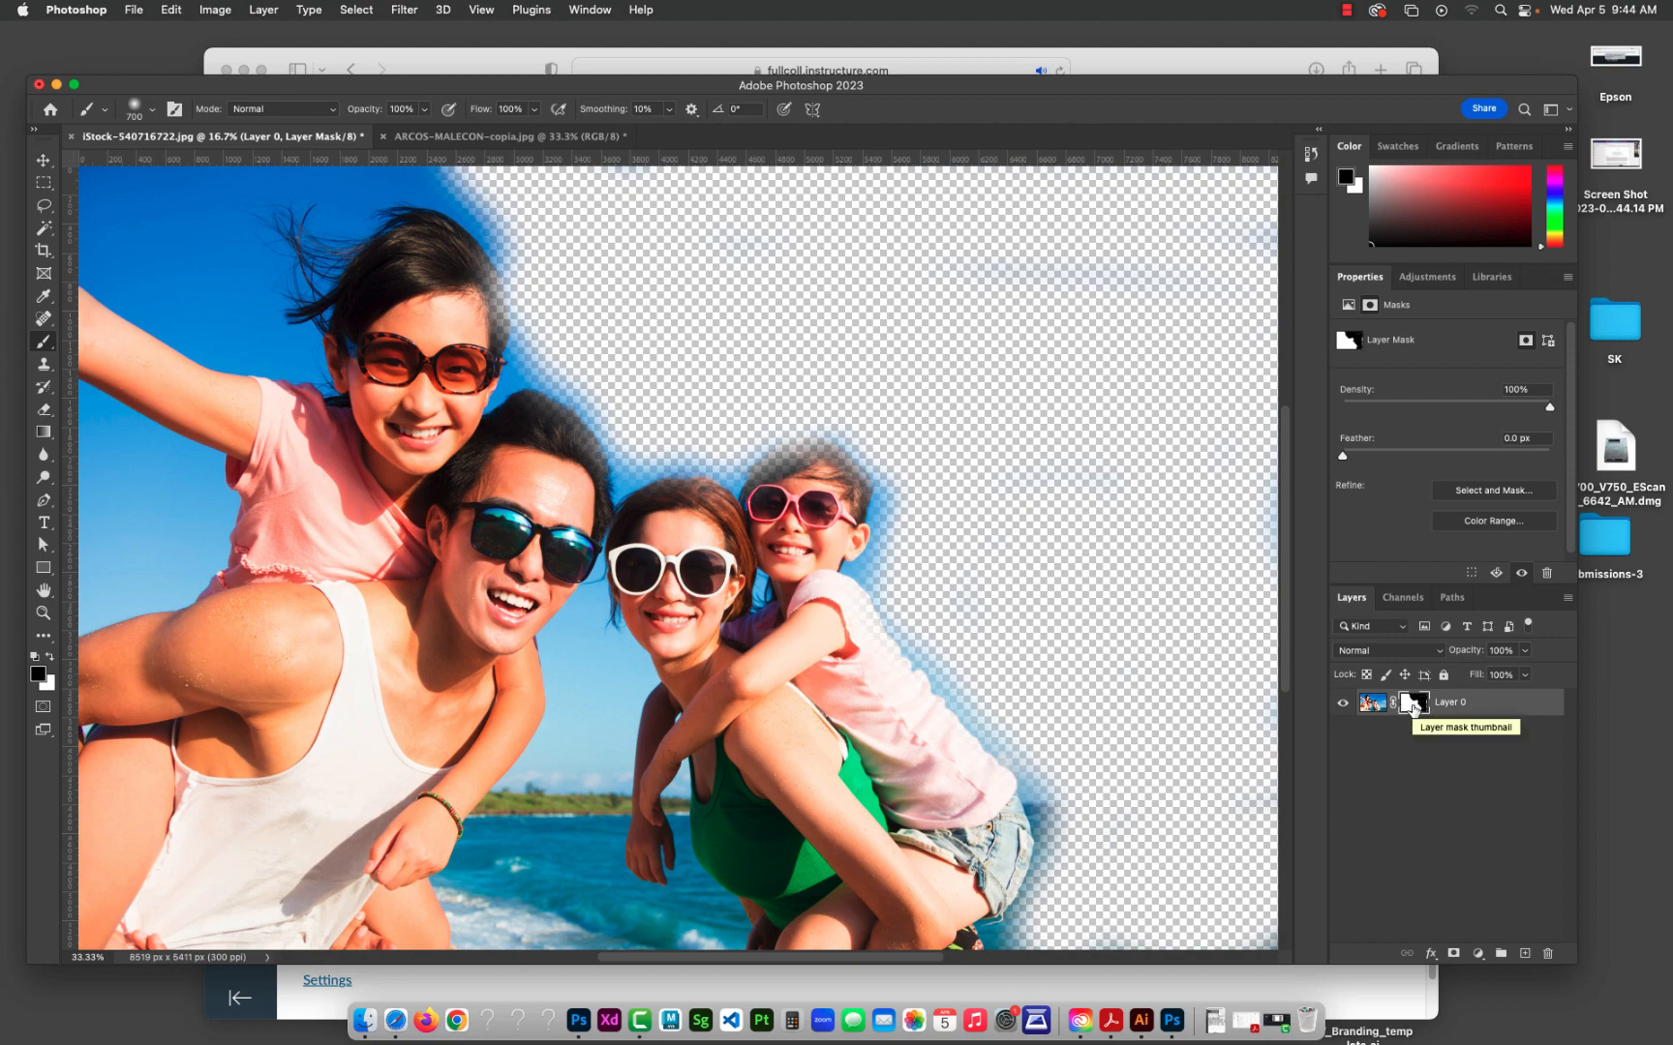
Step: Display the layer mask alone, paint its light patches along the canvas's right edge black, and switch back to the layer's image
alt+click(1414, 705)
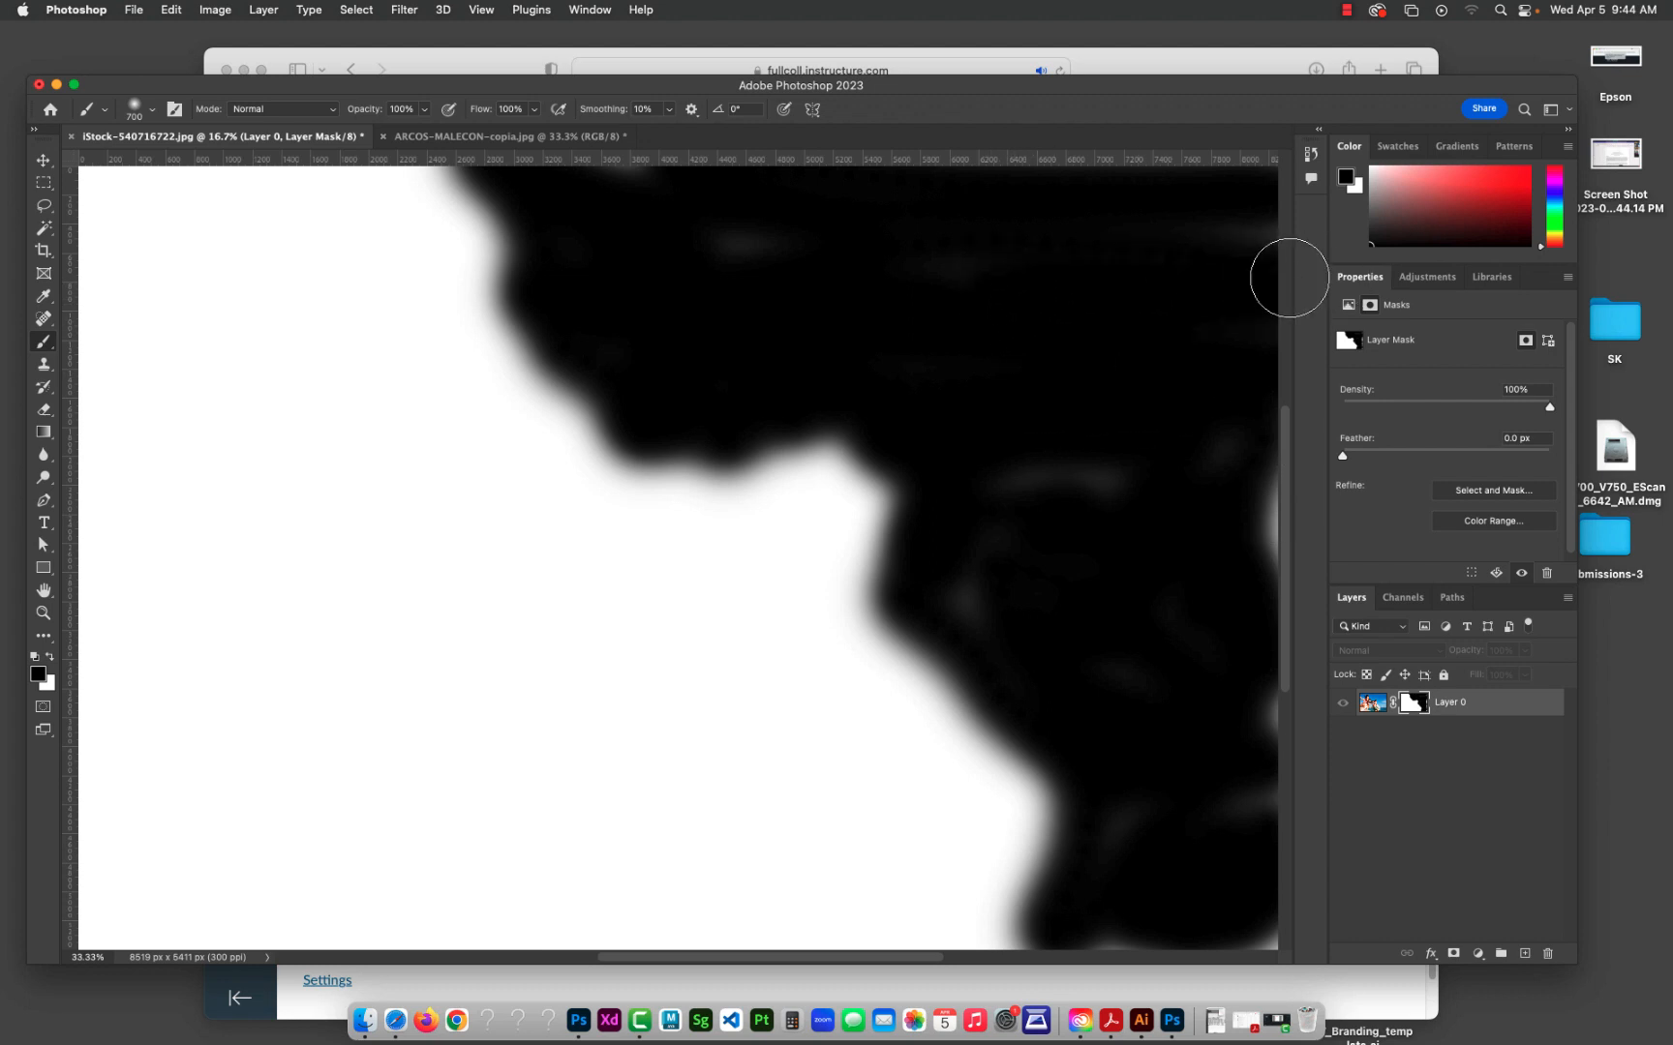
drag(1268, 380, 1280, 836)
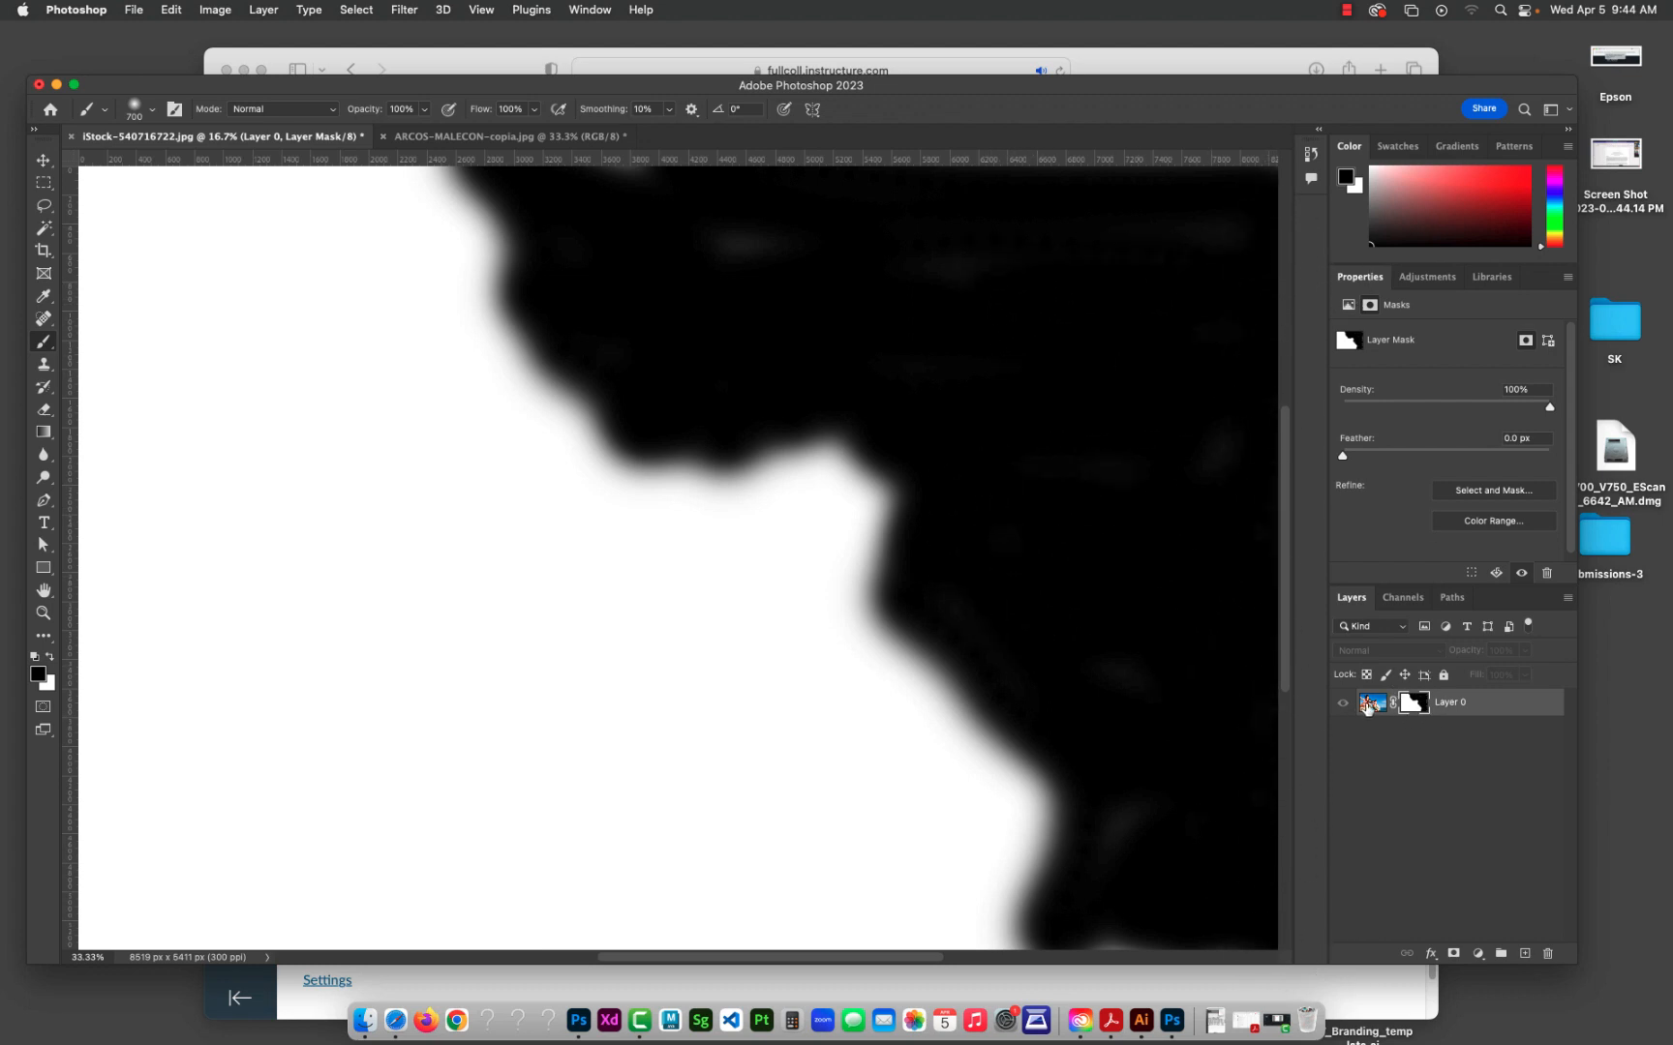
click(1372, 705)
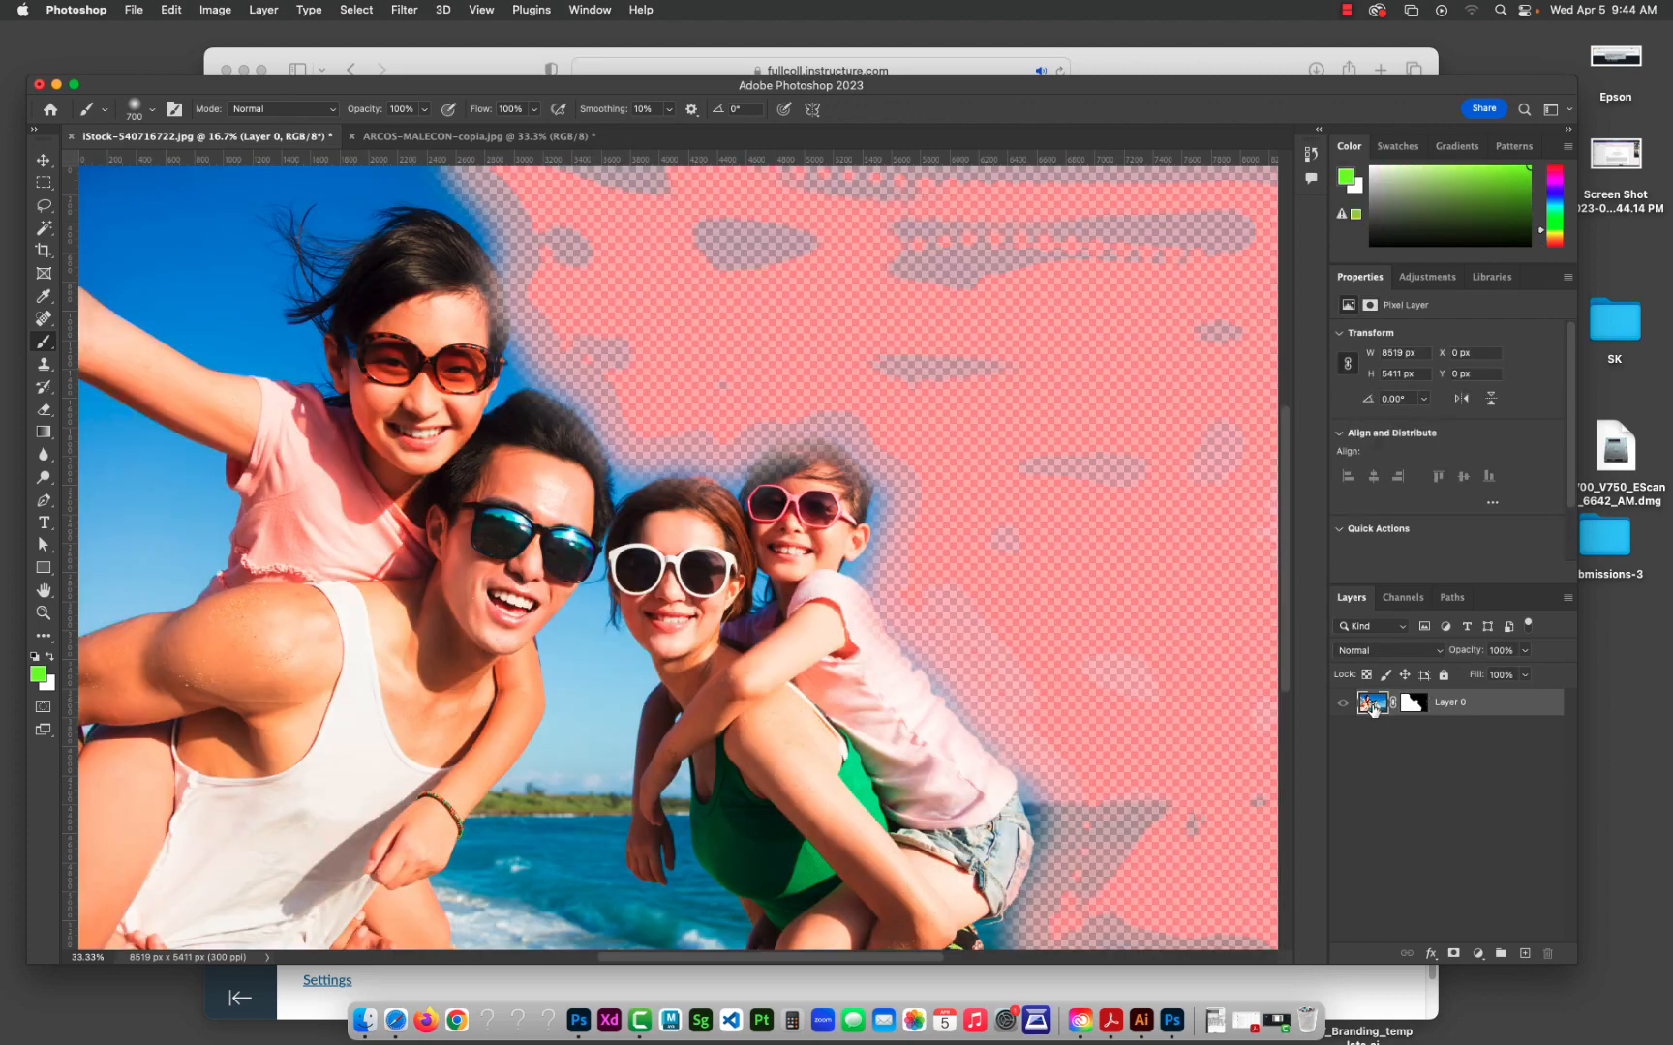
Step: Switch between the layer's image and its mask, and return to the normal view without the red overlay, with the mask targeted
click(1419, 707)
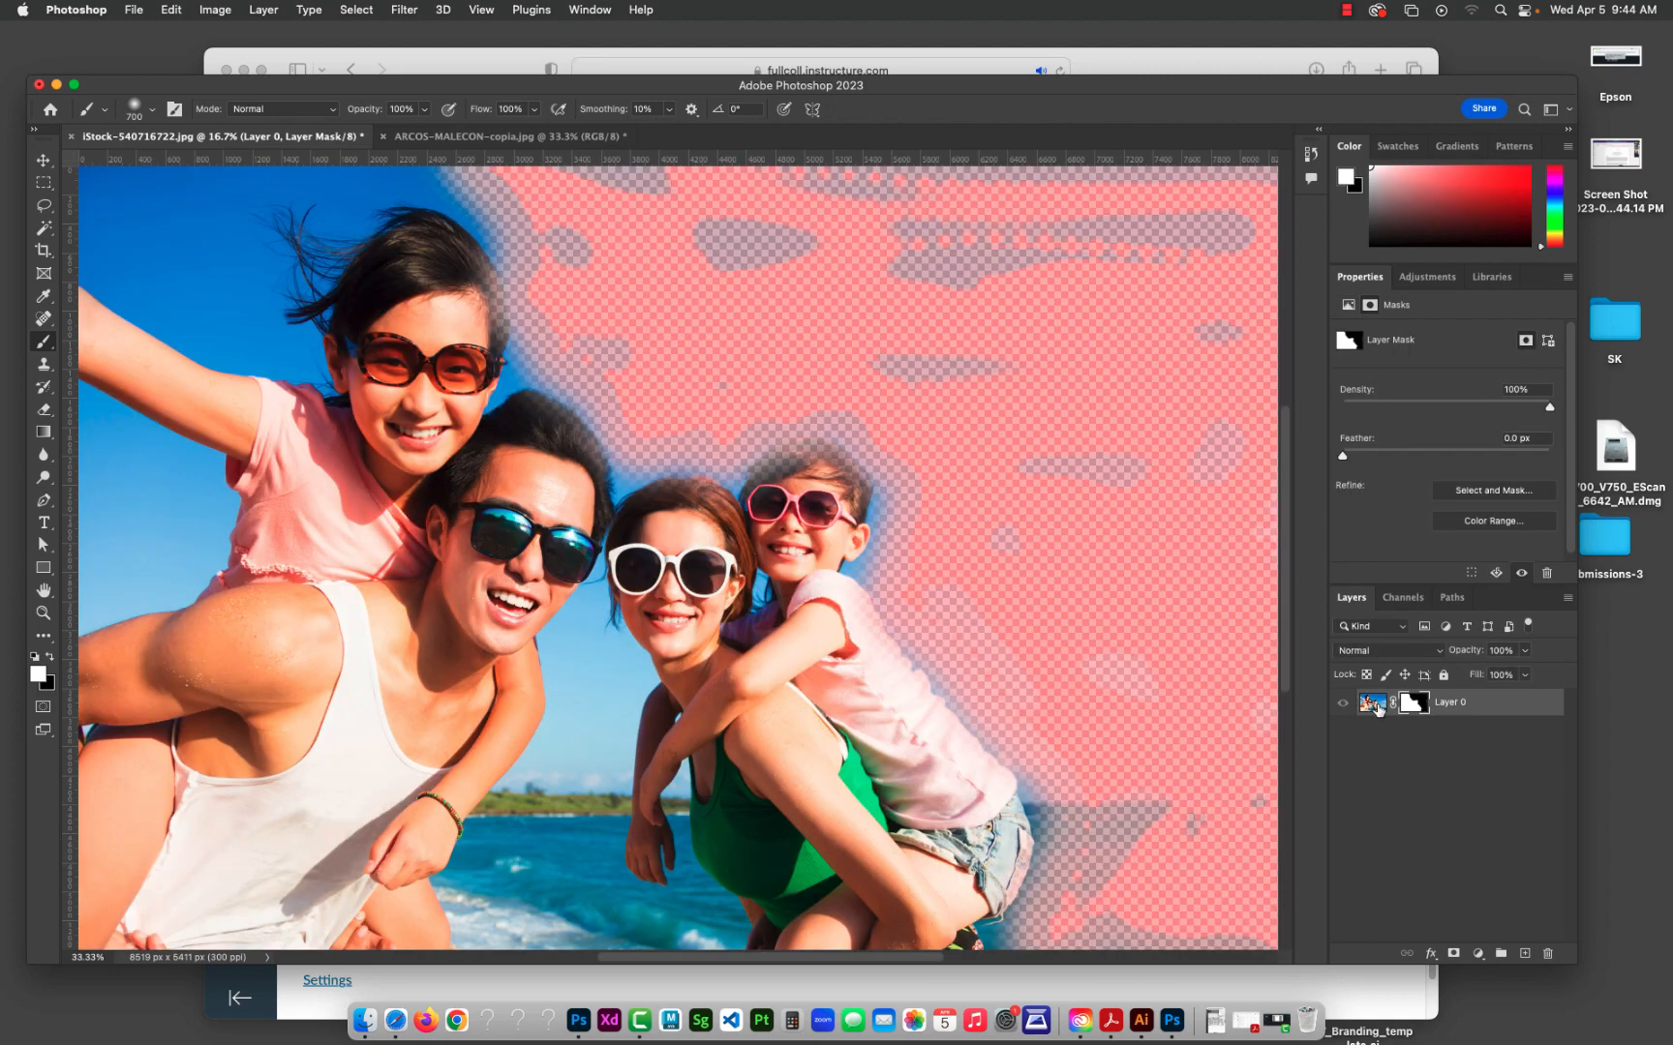
click(1376, 707)
double_click(1376, 707)
click(1122, 364)
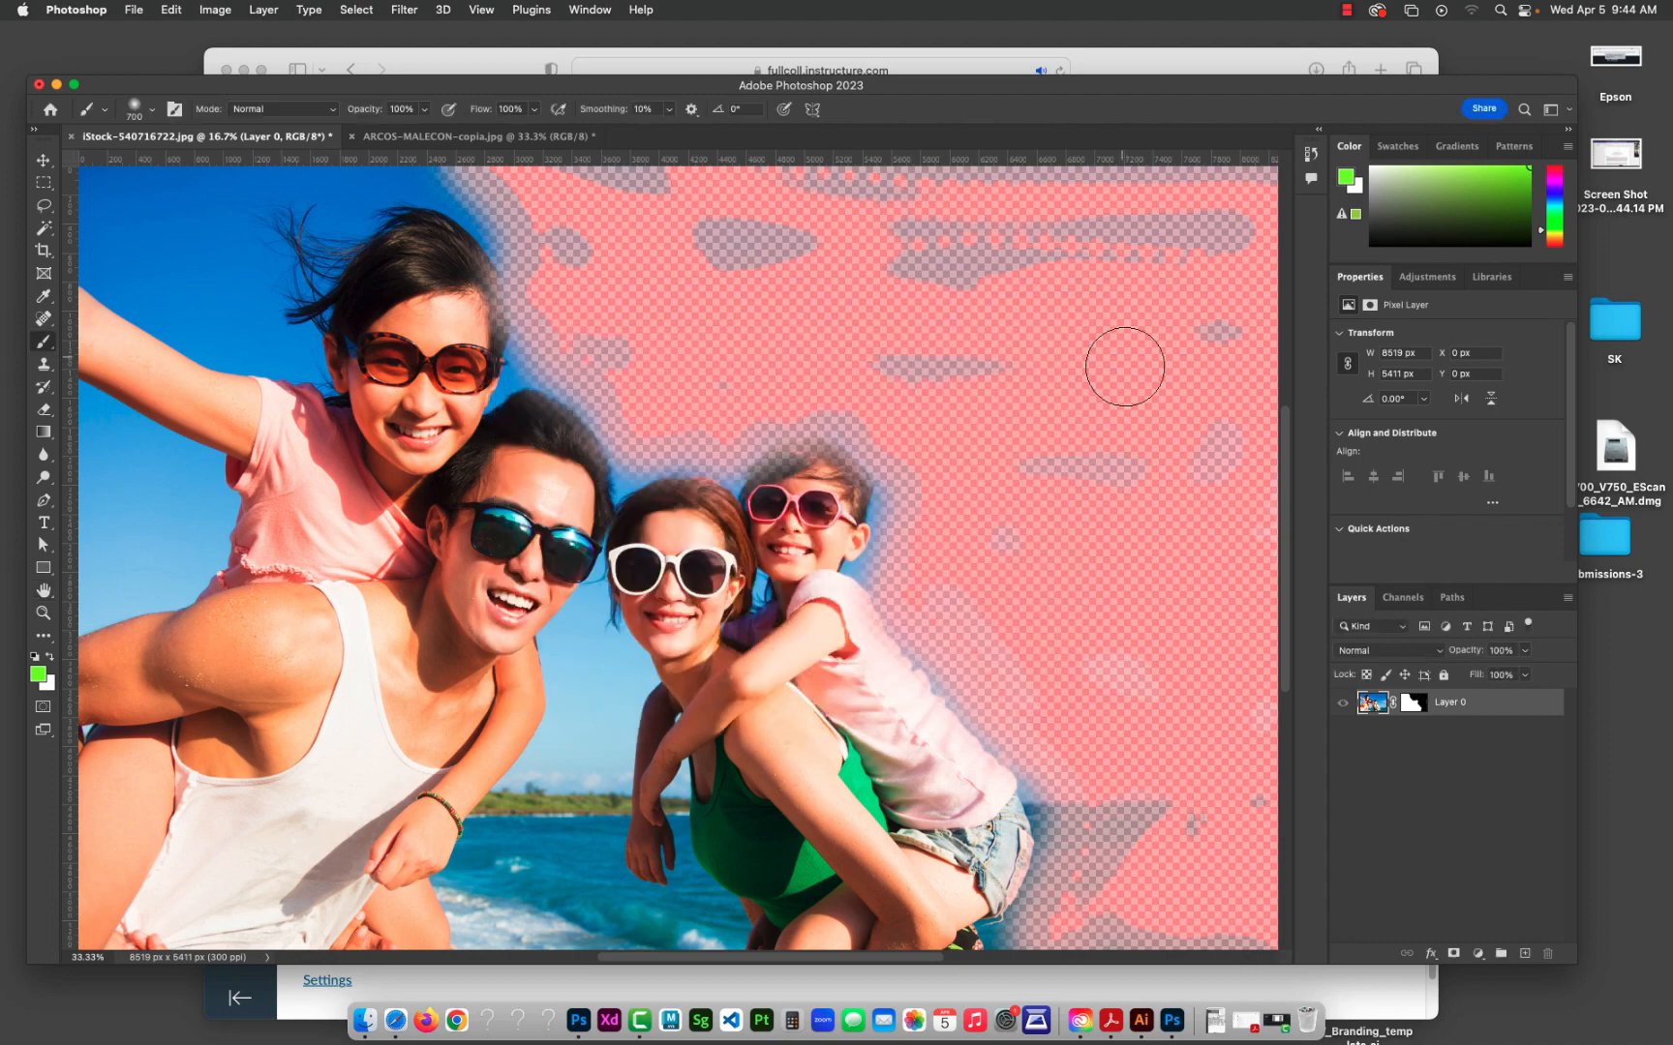
right_click(1403, 703)
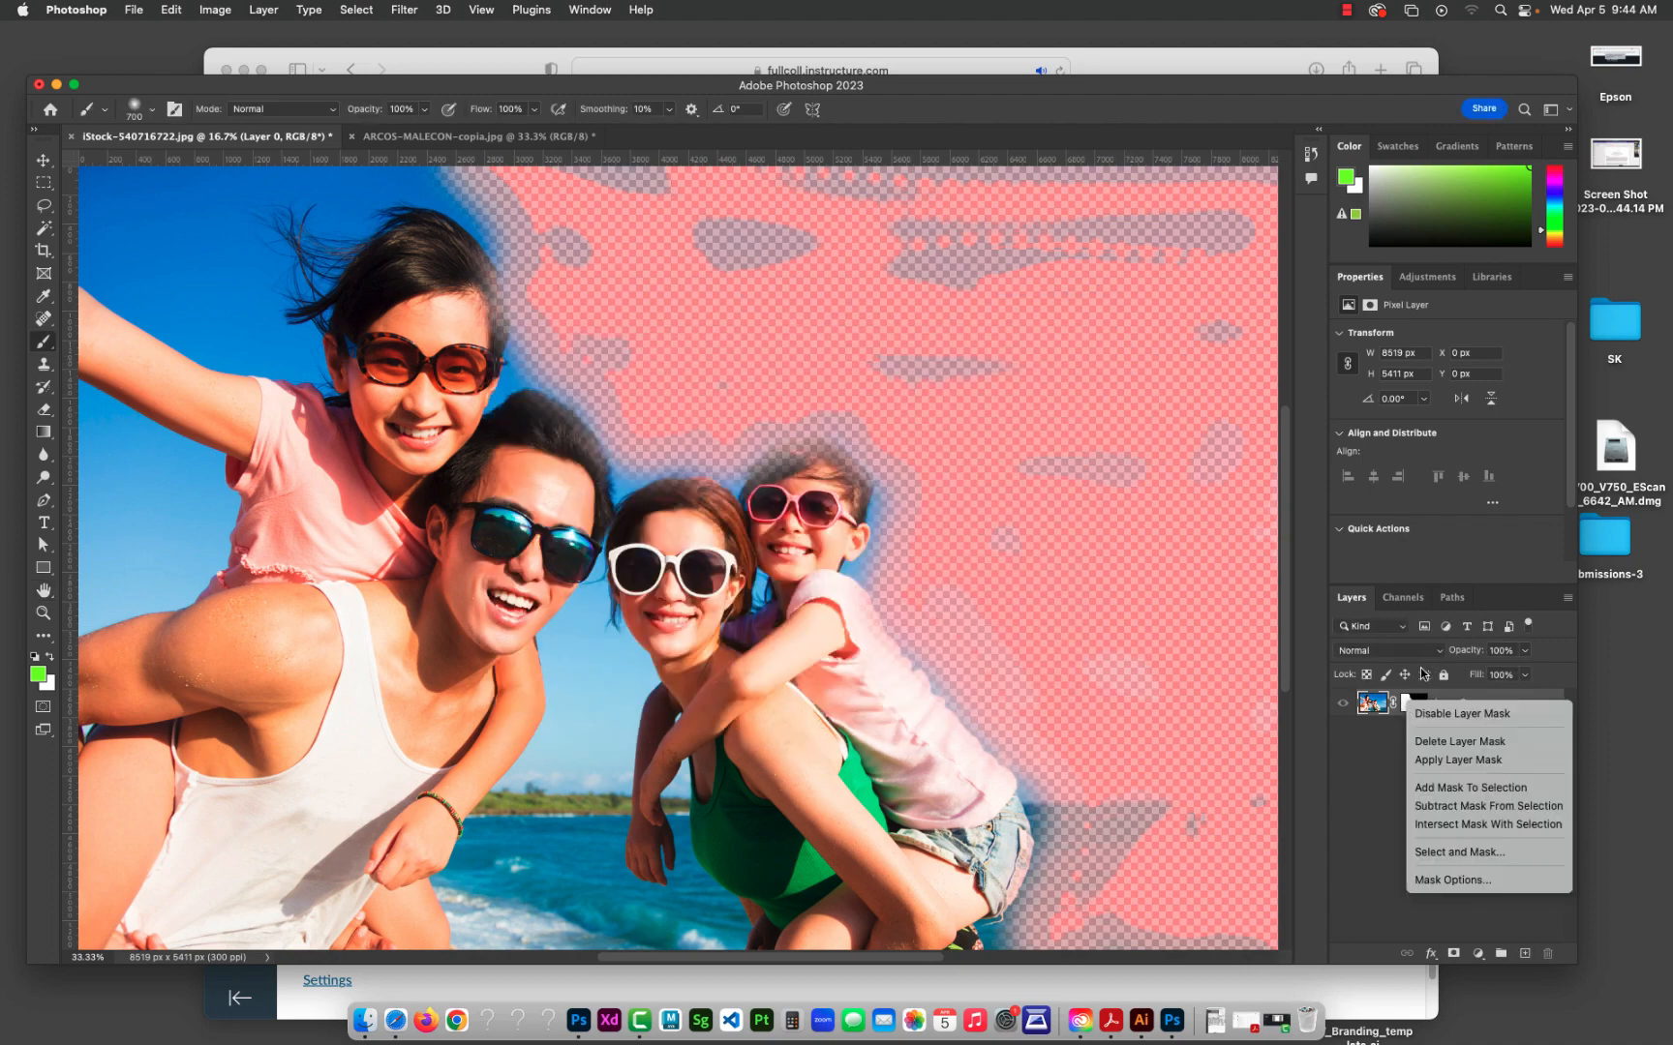
click(1419, 674)
click(1411, 703)
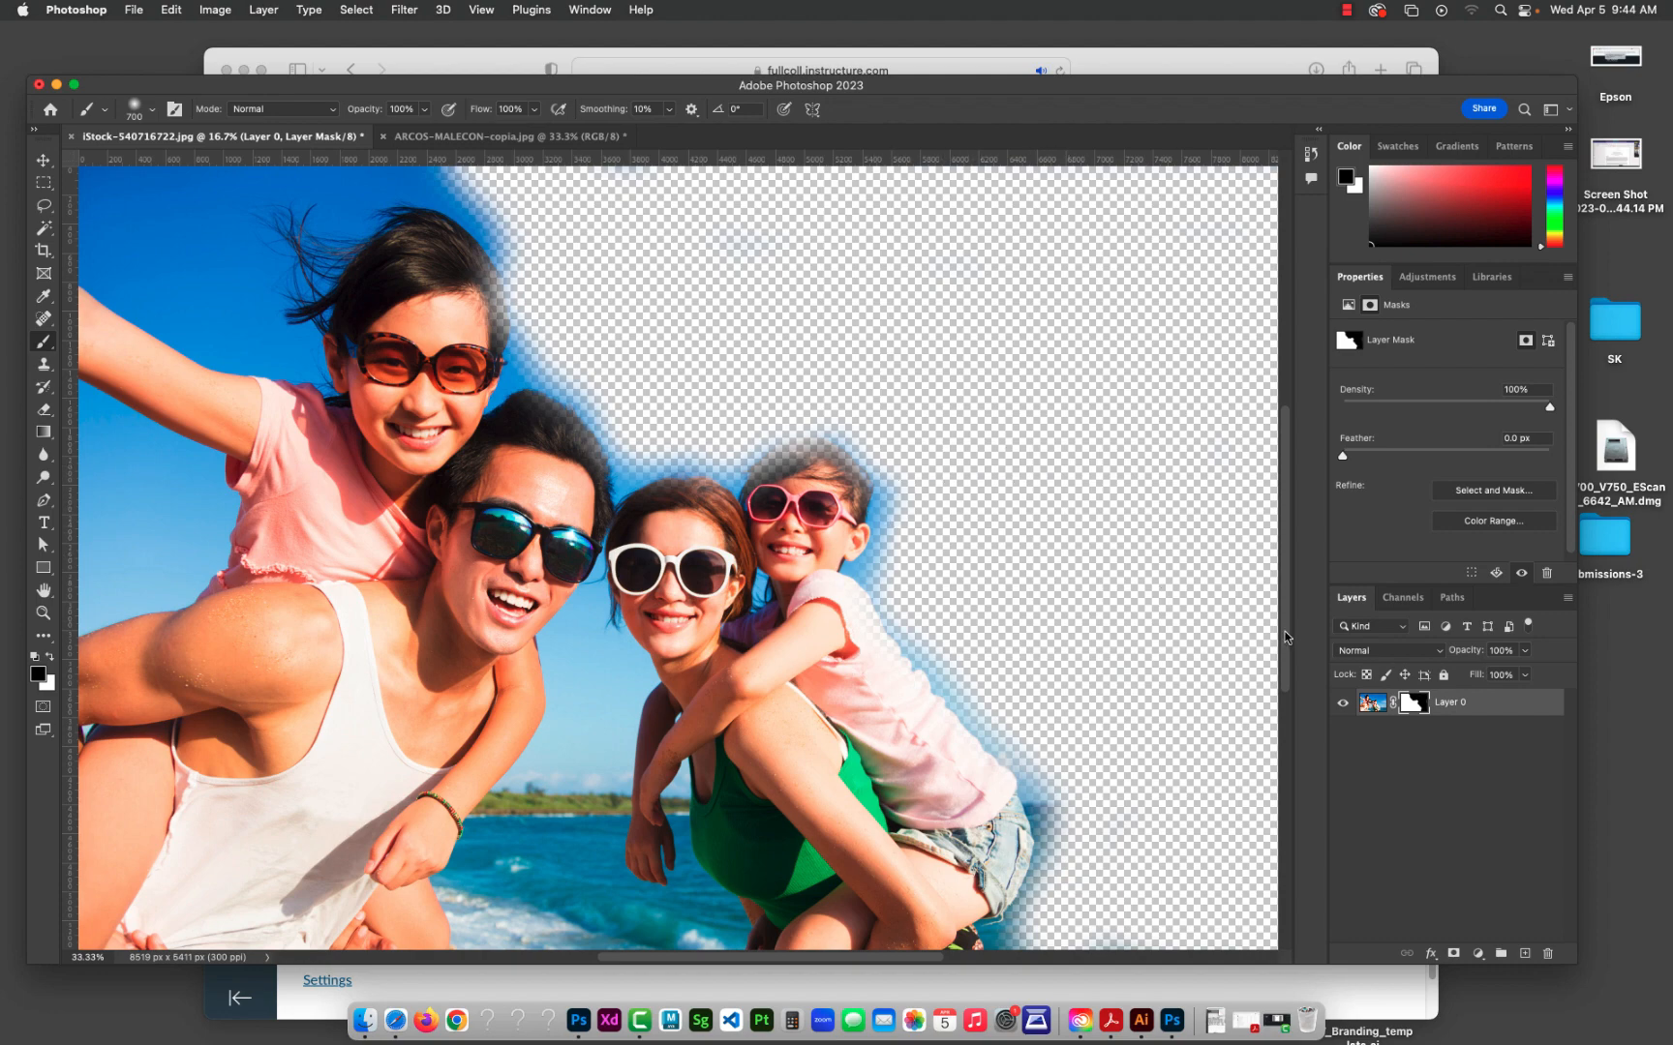
Step: Mask out part of the smaller child's head in black, and paint the family and surrounding background back in white
mouse_move(912, 496)
mouse_down()
mouse_move(853, 464)
mouse_move(886, 516)
mouse_move(933, 534)
mouse_up()
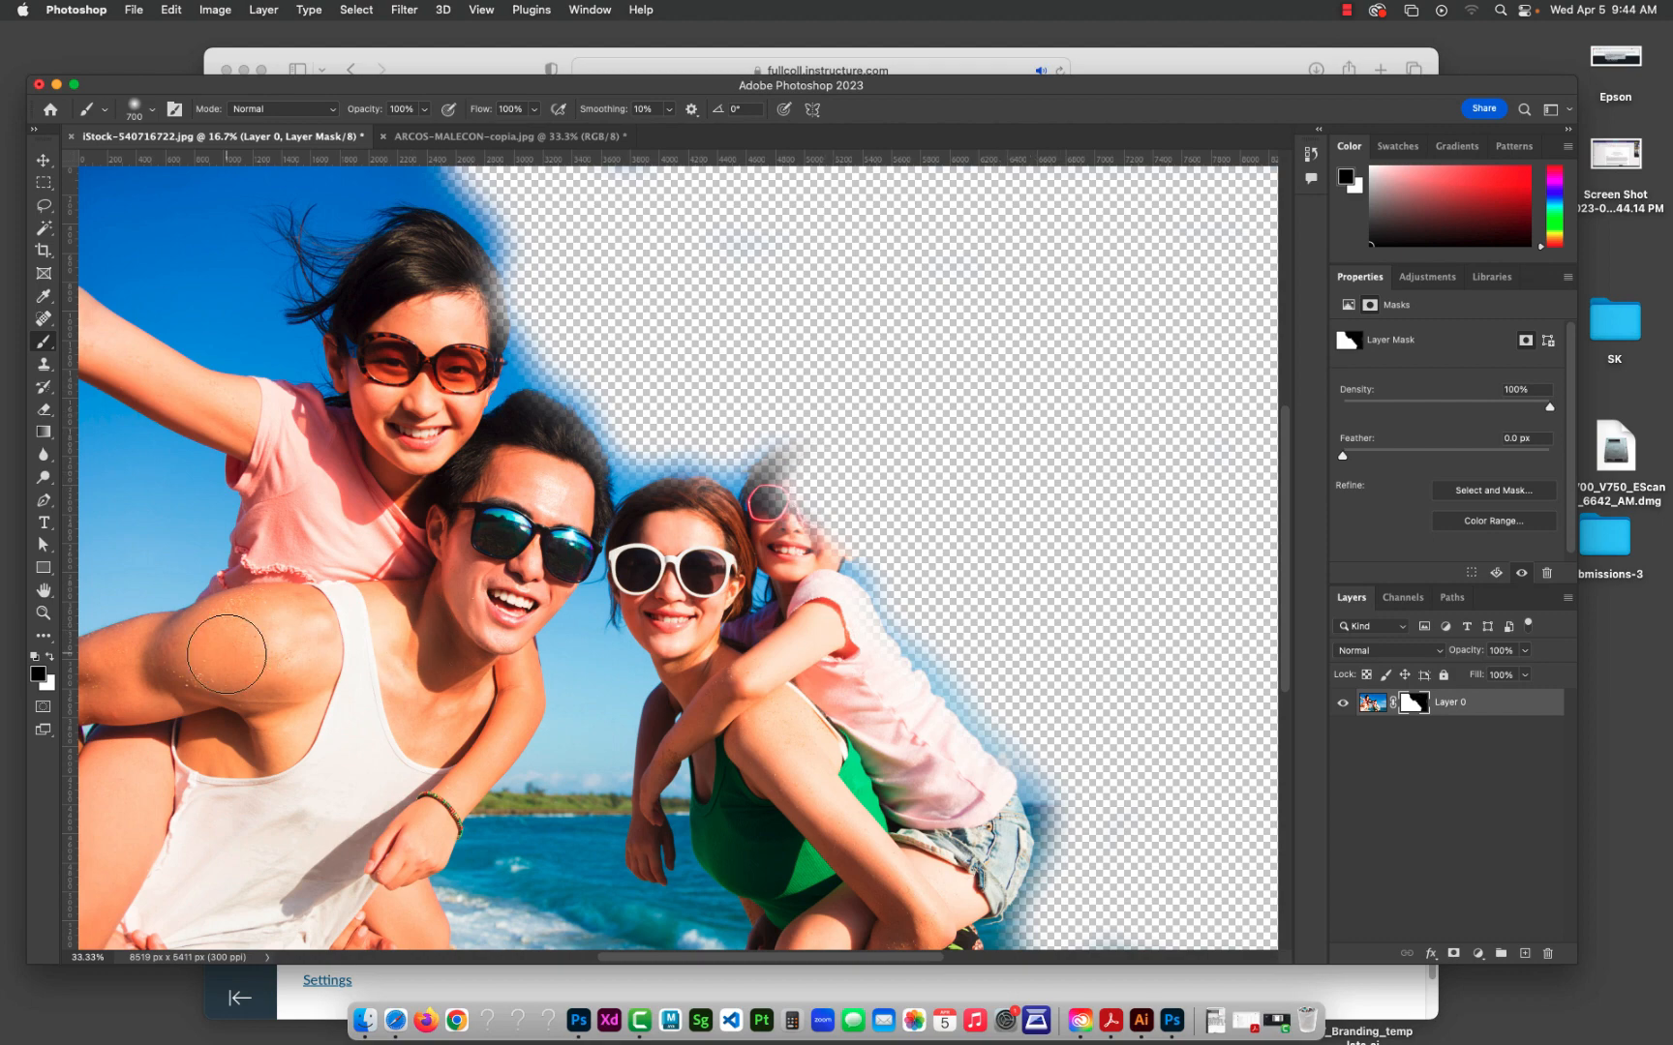
click(49, 658)
mouse_move(767, 527)
mouse_down()
mouse_move(893, 548)
mouse_move(863, 440)
mouse_move(910, 476)
mouse_move(903, 676)
mouse_move(931, 556)
mouse_move(992, 790)
mouse_move(1099, 787)
mouse_move(1087, 845)
mouse_move(1190, 828)
mouse_move(1208, 876)
mouse_move(1237, 824)
mouse_move(1233, 933)
mouse_move(1211, 763)
mouse_move(1274, 726)
mouse_move(1157, 676)
mouse_move(1262, 633)
mouse_move(1176, 591)
mouse_move(846, 568)
mouse_move(580, 385)
mouse_move(707, 473)
mouse_move(746, 436)
mouse_move(600, 450)
mouse_move(637, 470)
mouse_move(546, 437)
mouse_move(525, 354)
mouse_move(415, 207)
mouse_move(354, 208)
mouse_move(348, 270)
mouse_move(474, 310)
mouse_up()
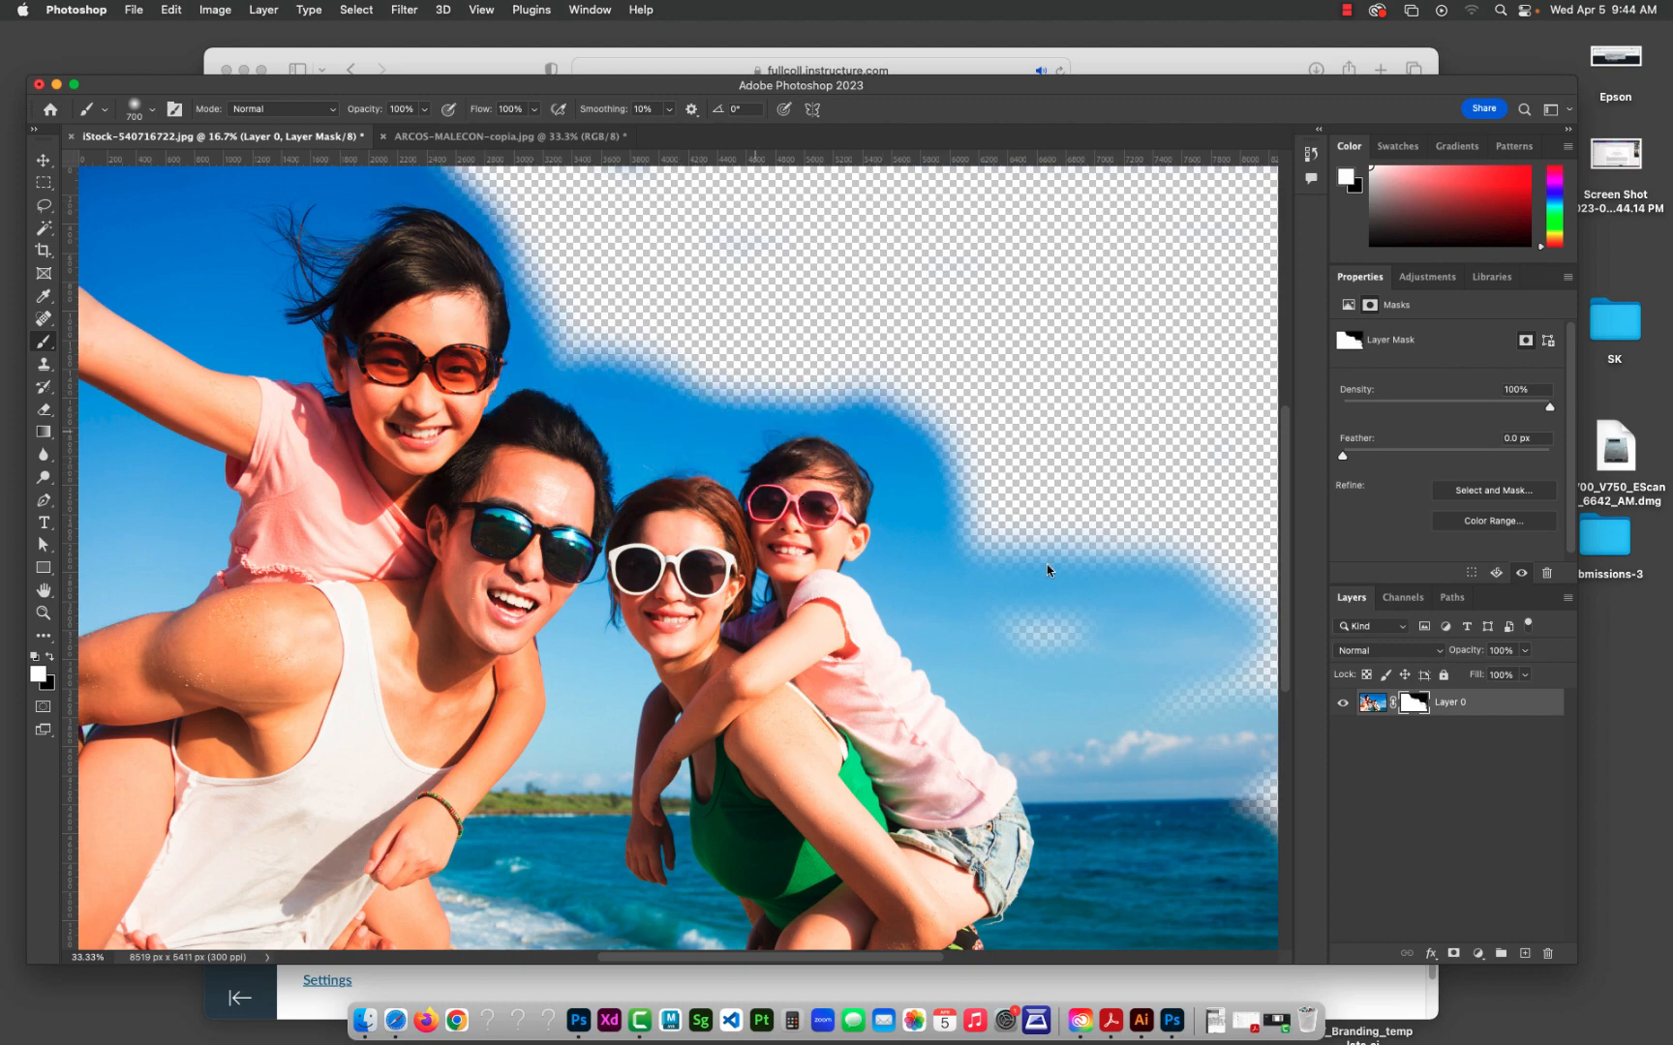
Step: Open the layer mask in Select and Mask, and accept its default settings
double_click(1415, 705)
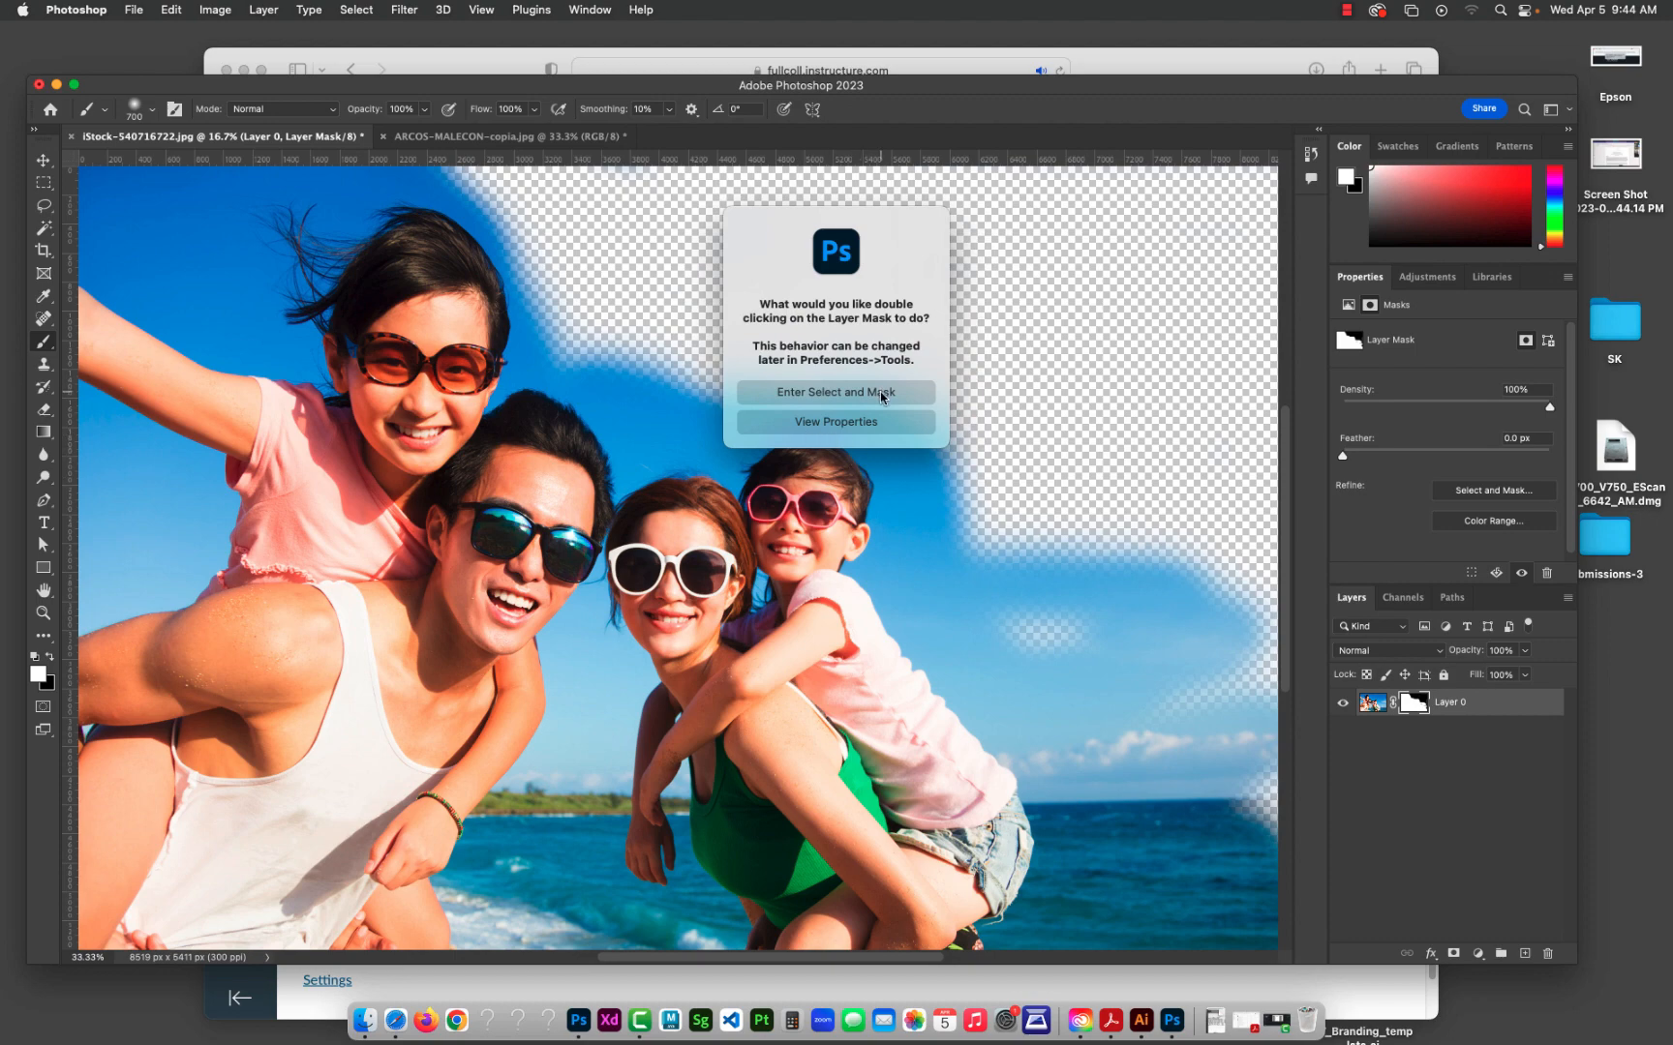
click(836, 392)
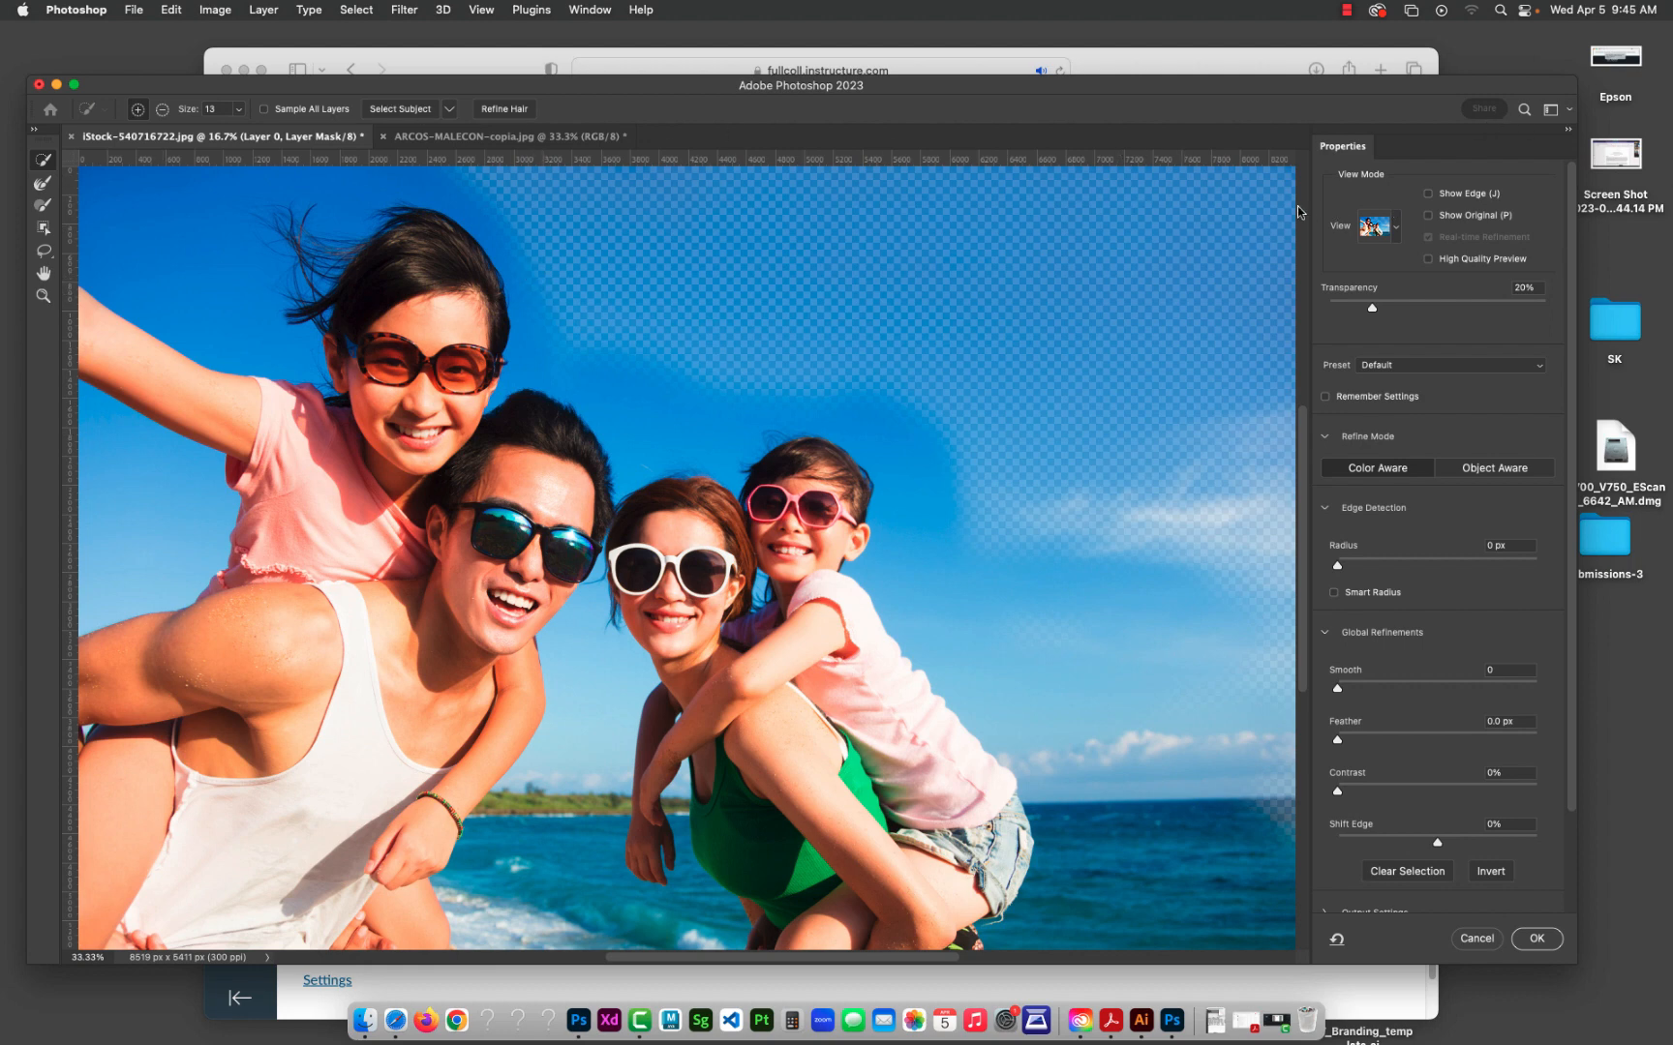
click(1538, 939)
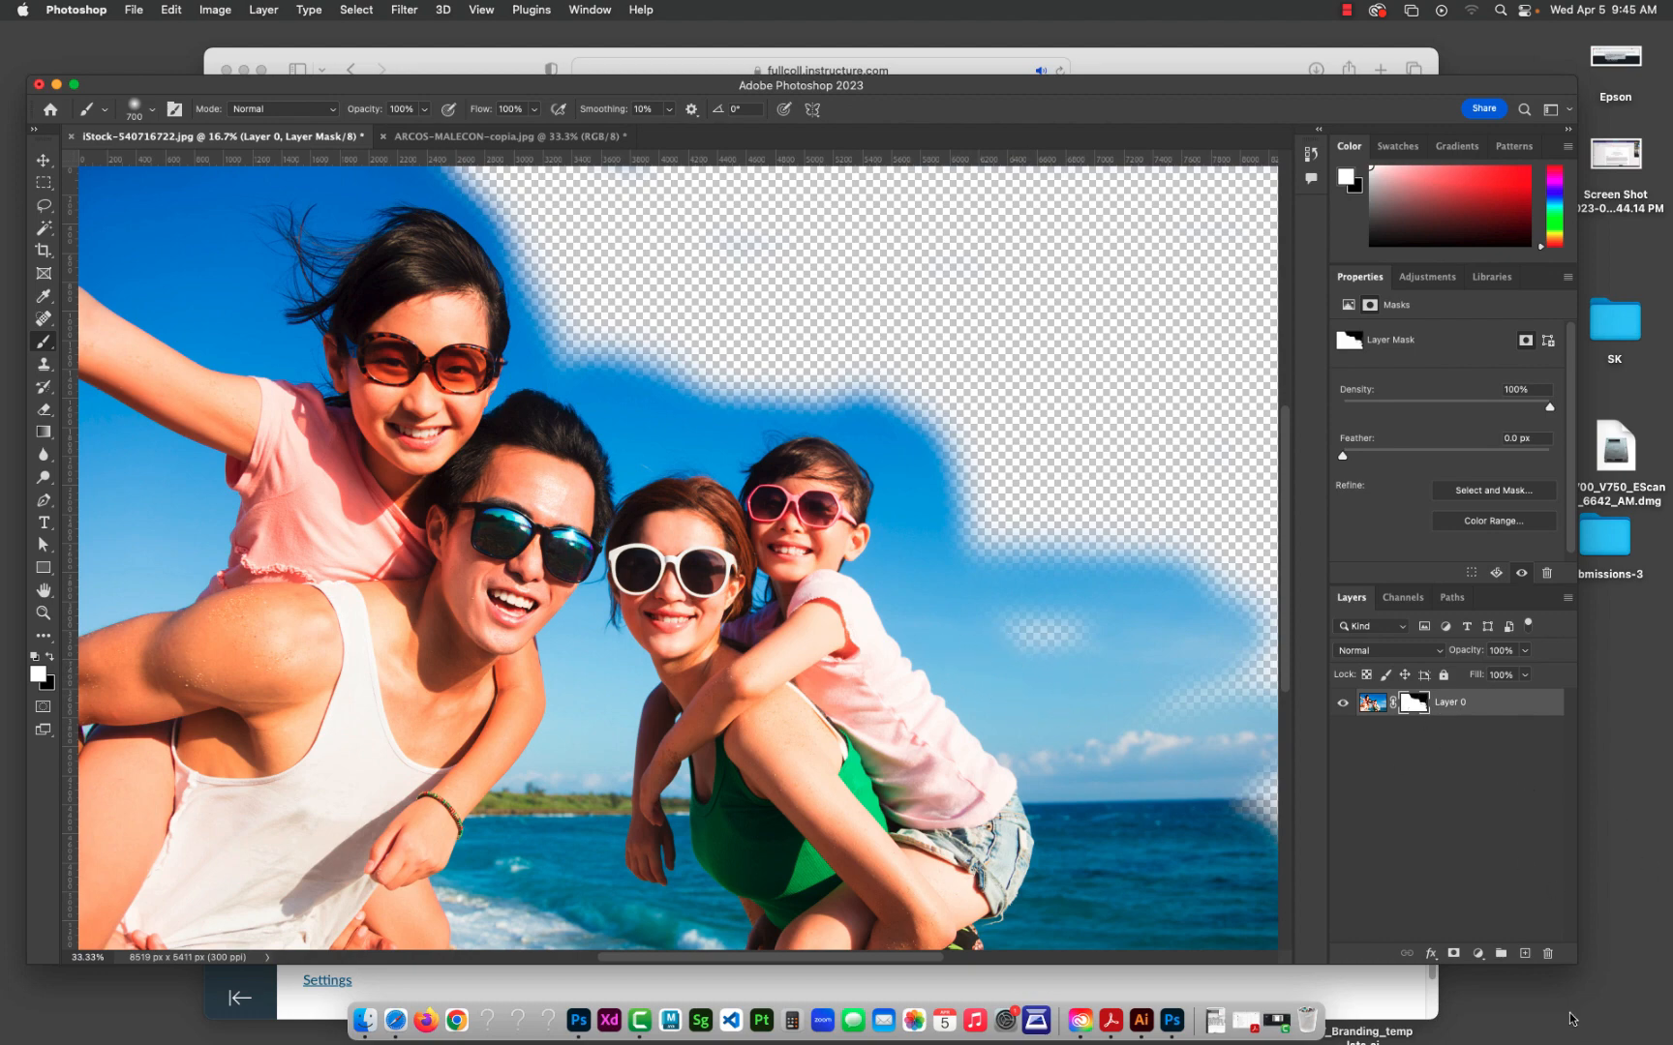
Step: Delete the layer mask without applying it to the photo
click(1546, 955)
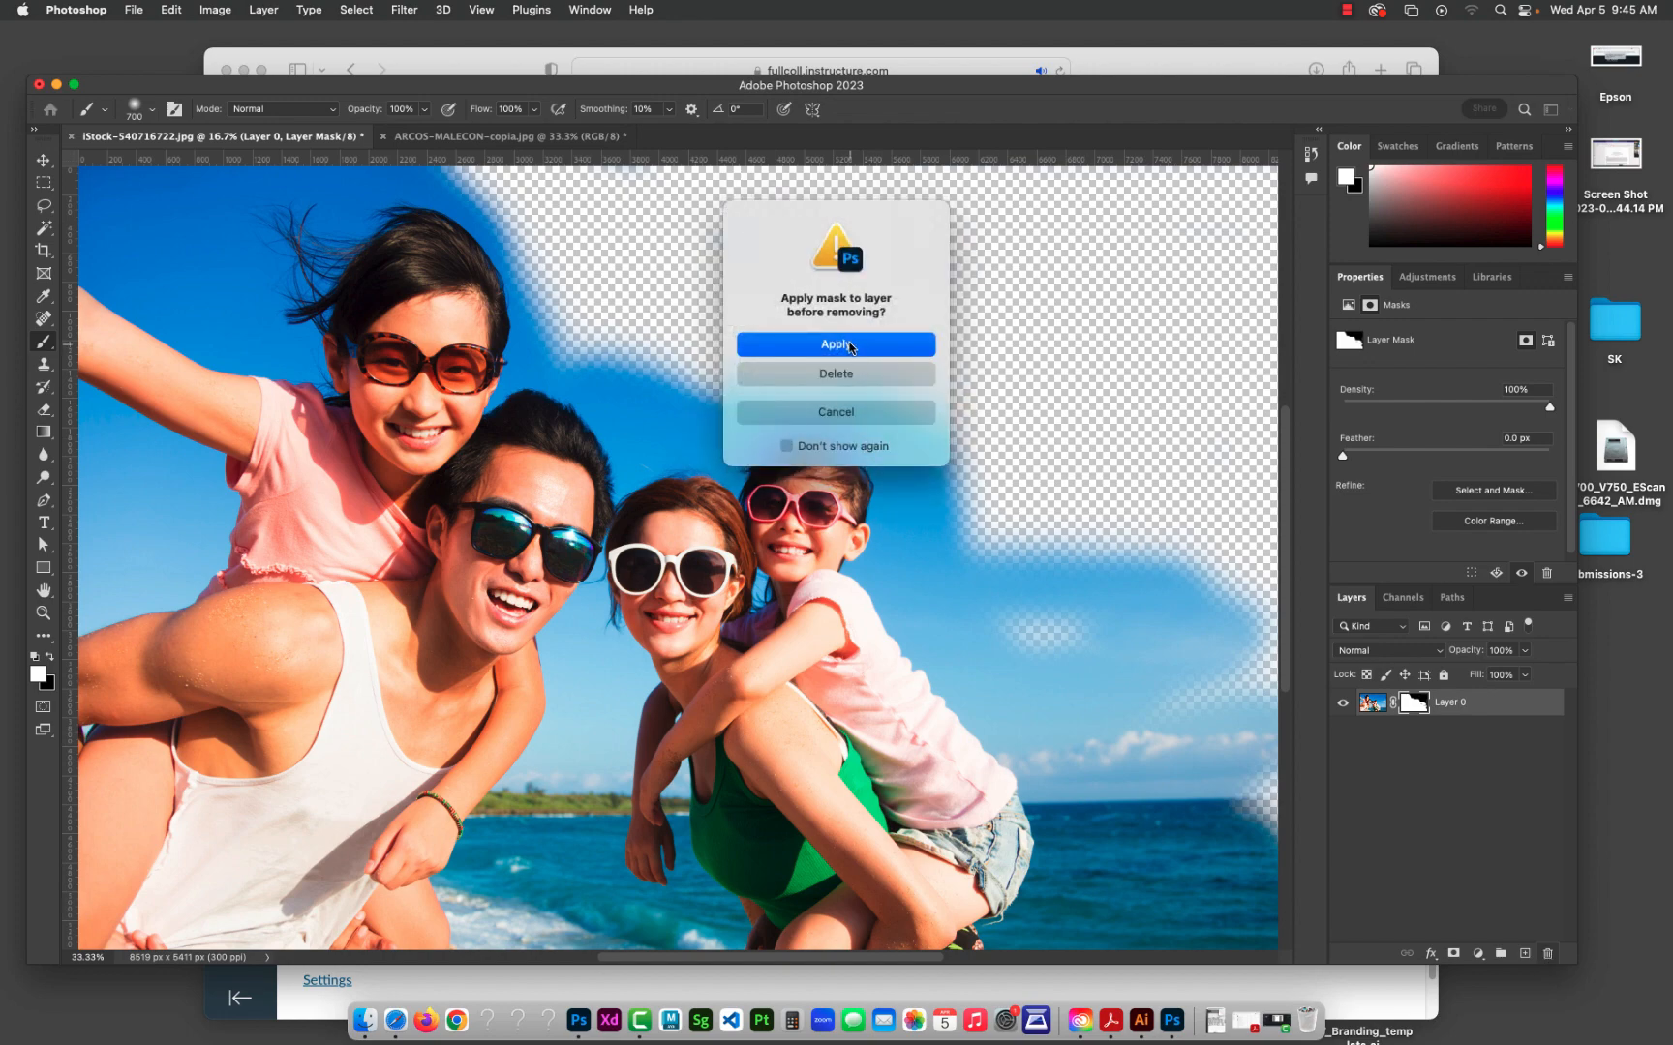
click(853, 377)
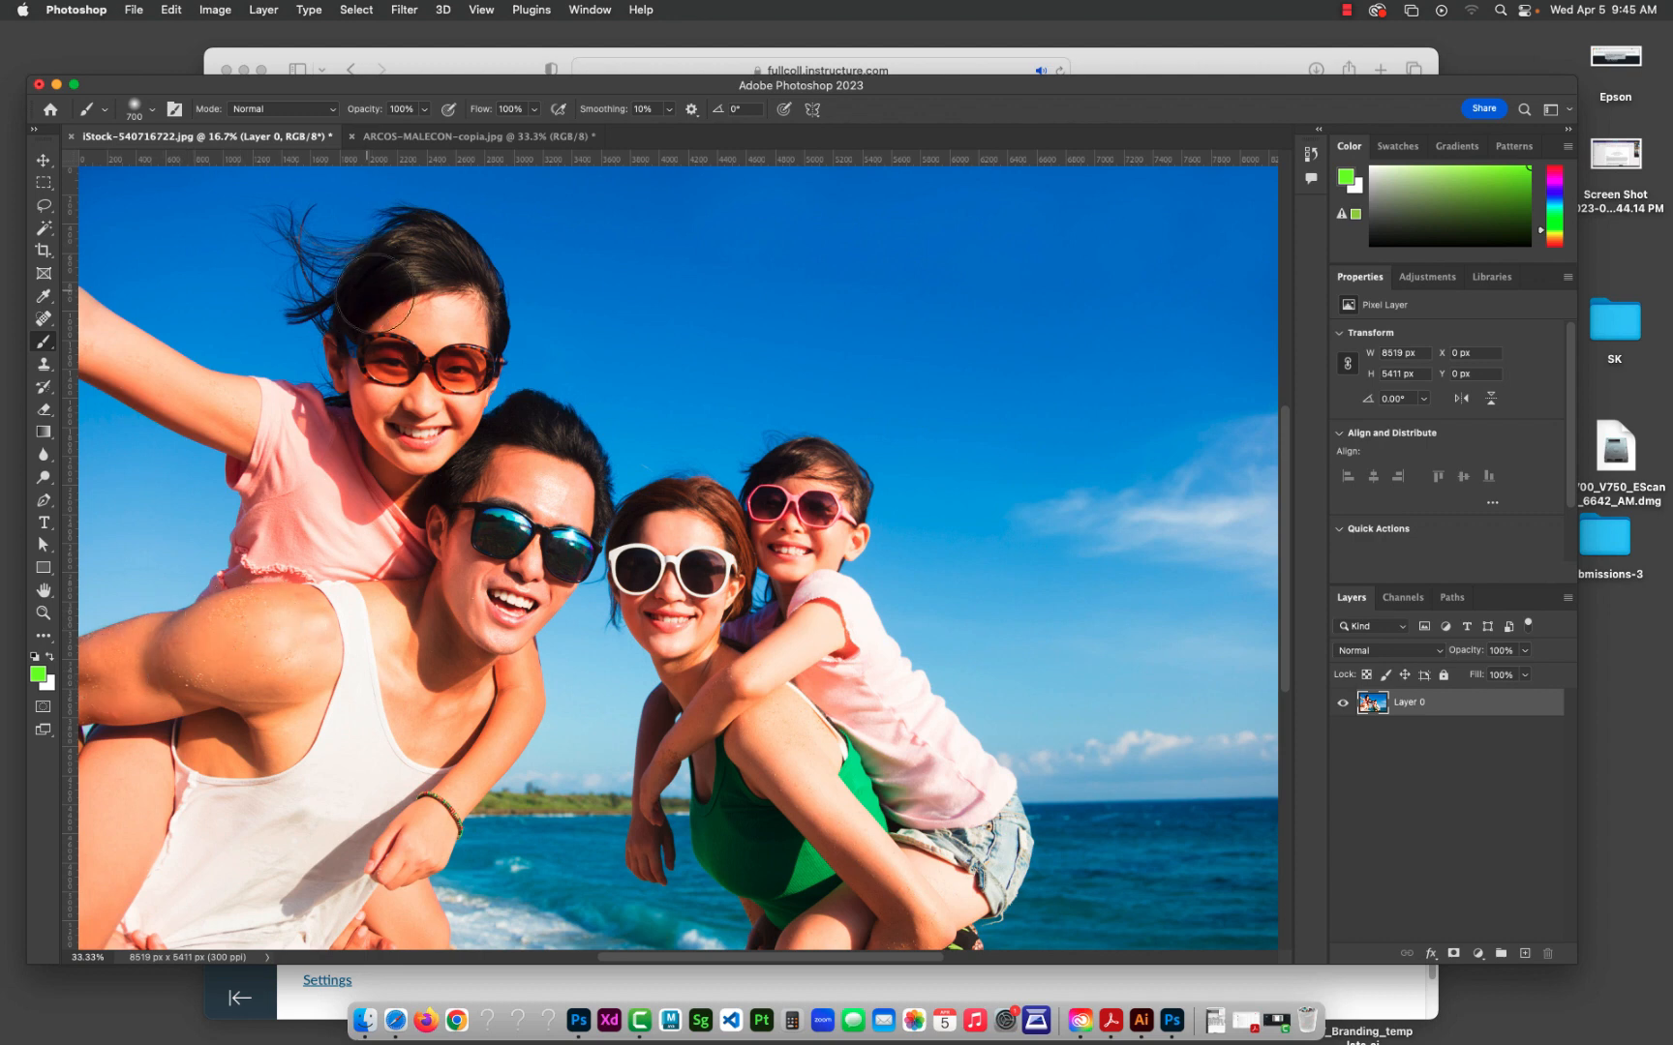
Step: Select a rectangle of about 3716 by 2228 px over the older girl's head and the sky beside it with the Rectangular Marquee tool
drag(982, 97, 998, 90)
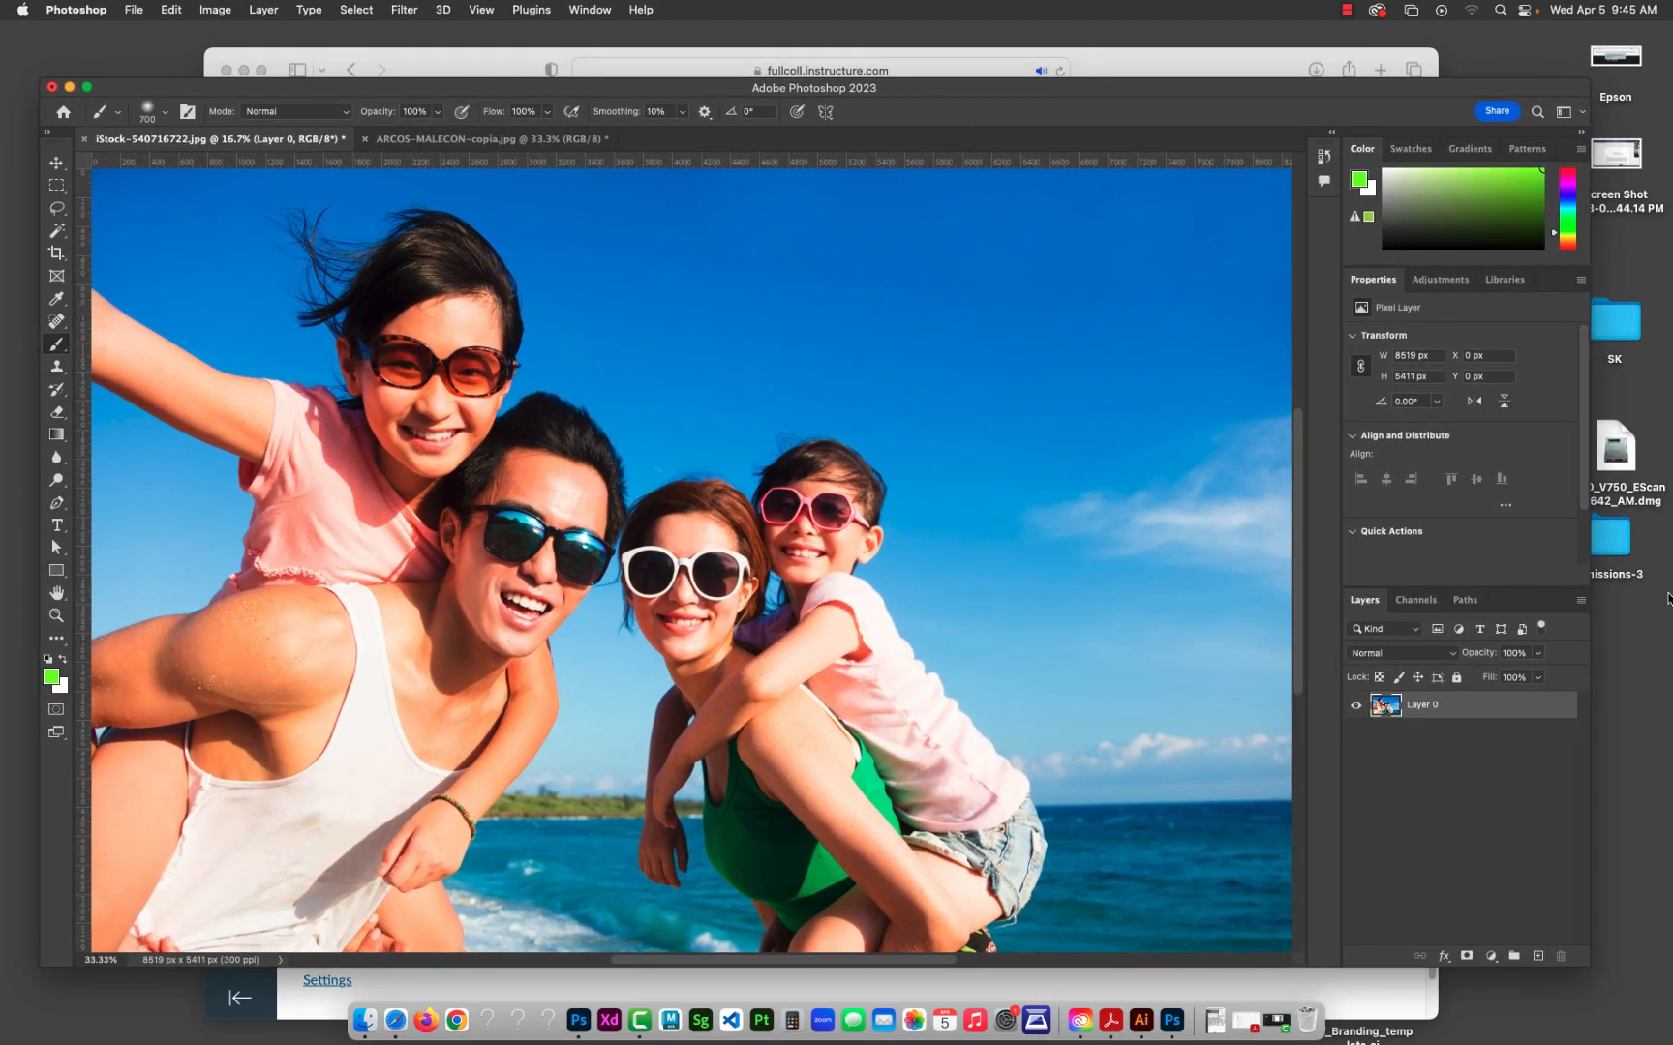
click(57, 185)
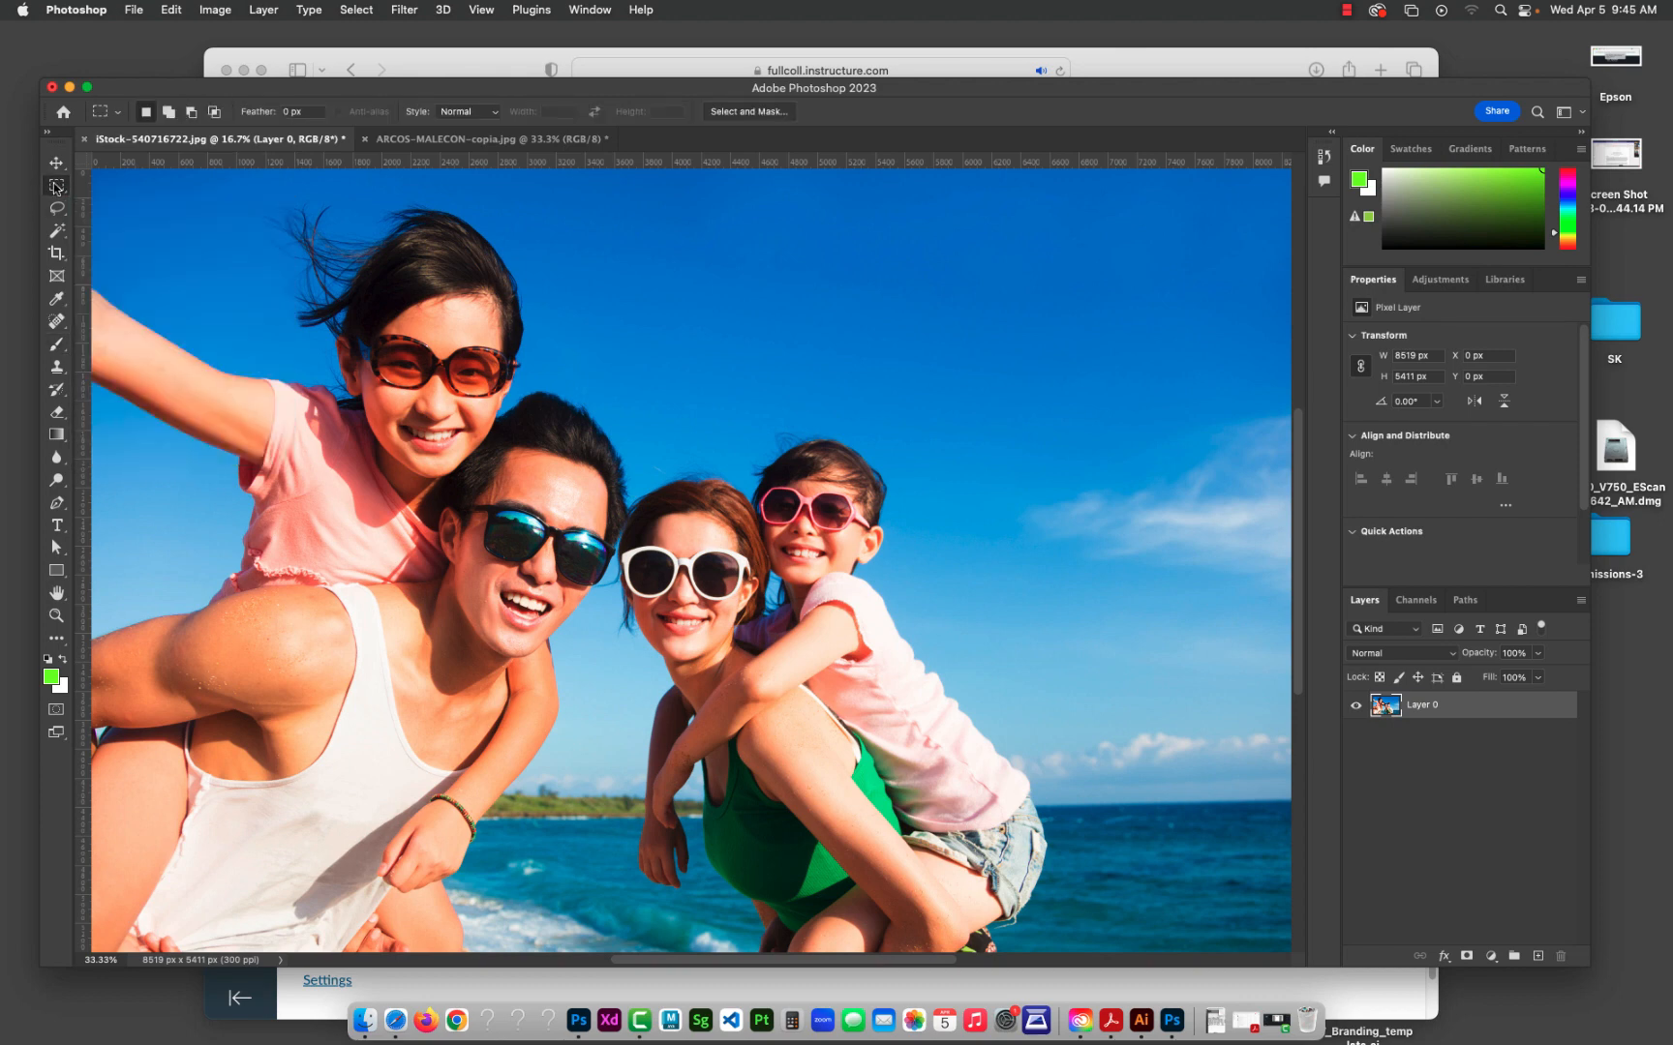
drag(296, 235, 833, 558)
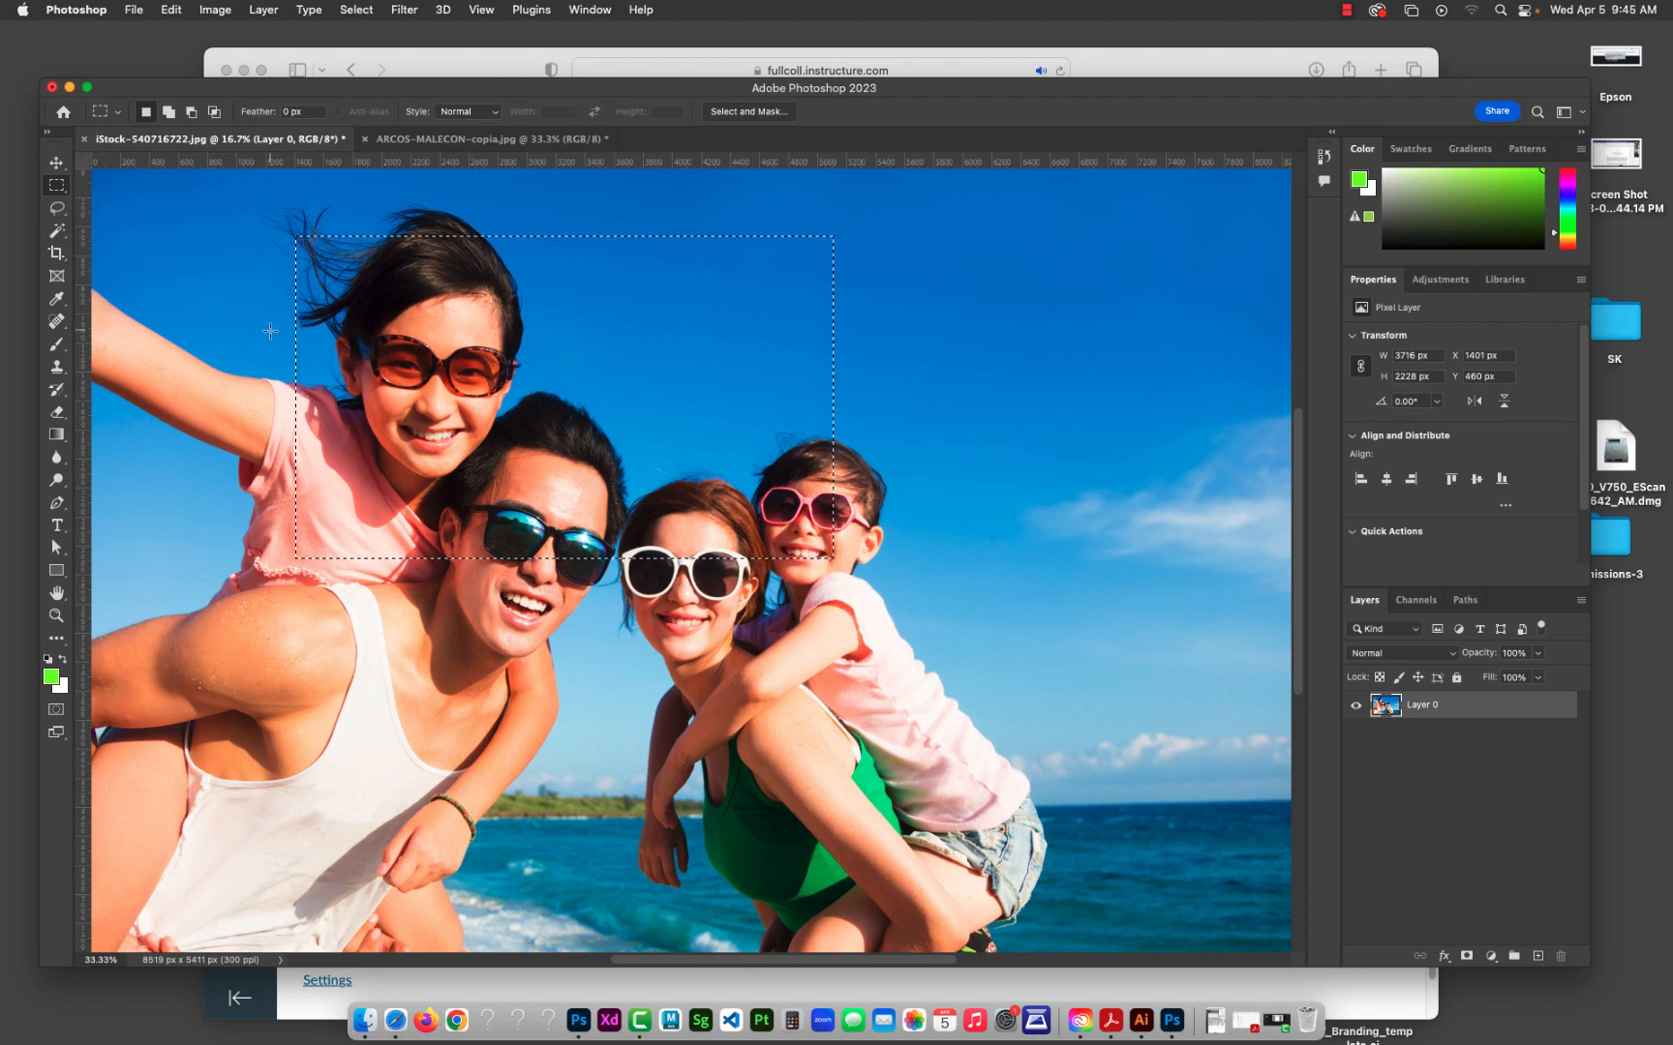
Step: Try moving the selected image area down and to the right with the Move tool, and undo the move
key(v)
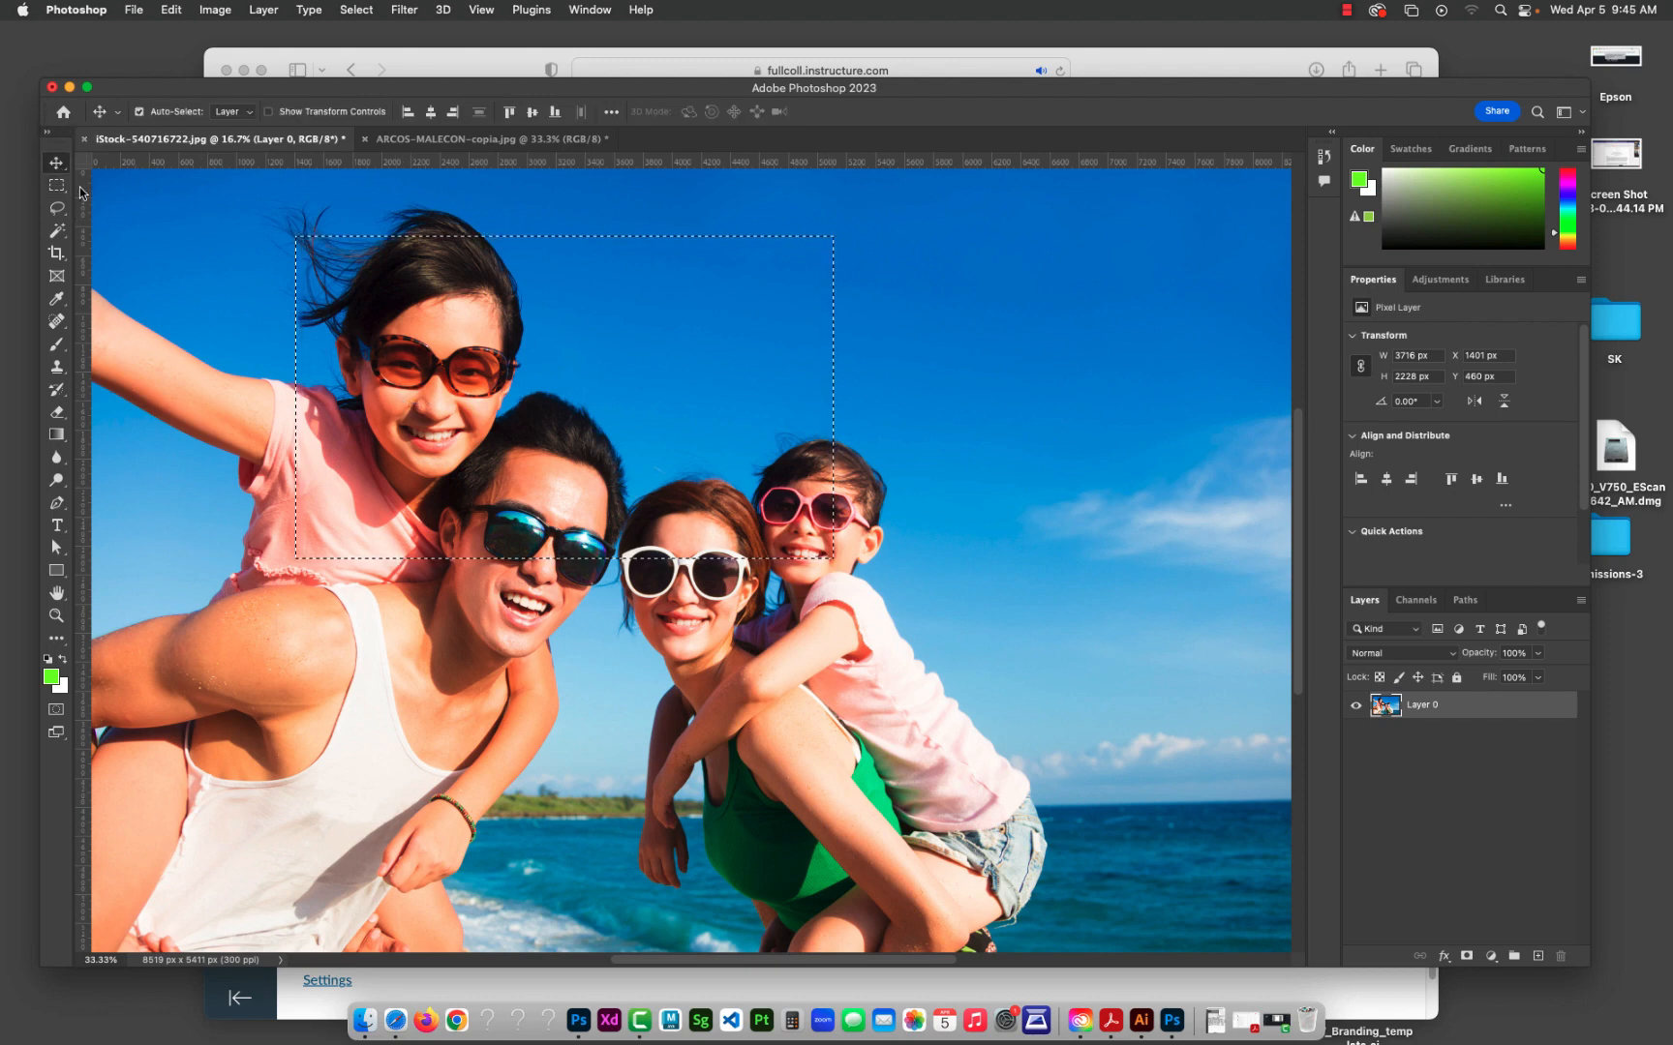
drag(424, 381, 616, 539)
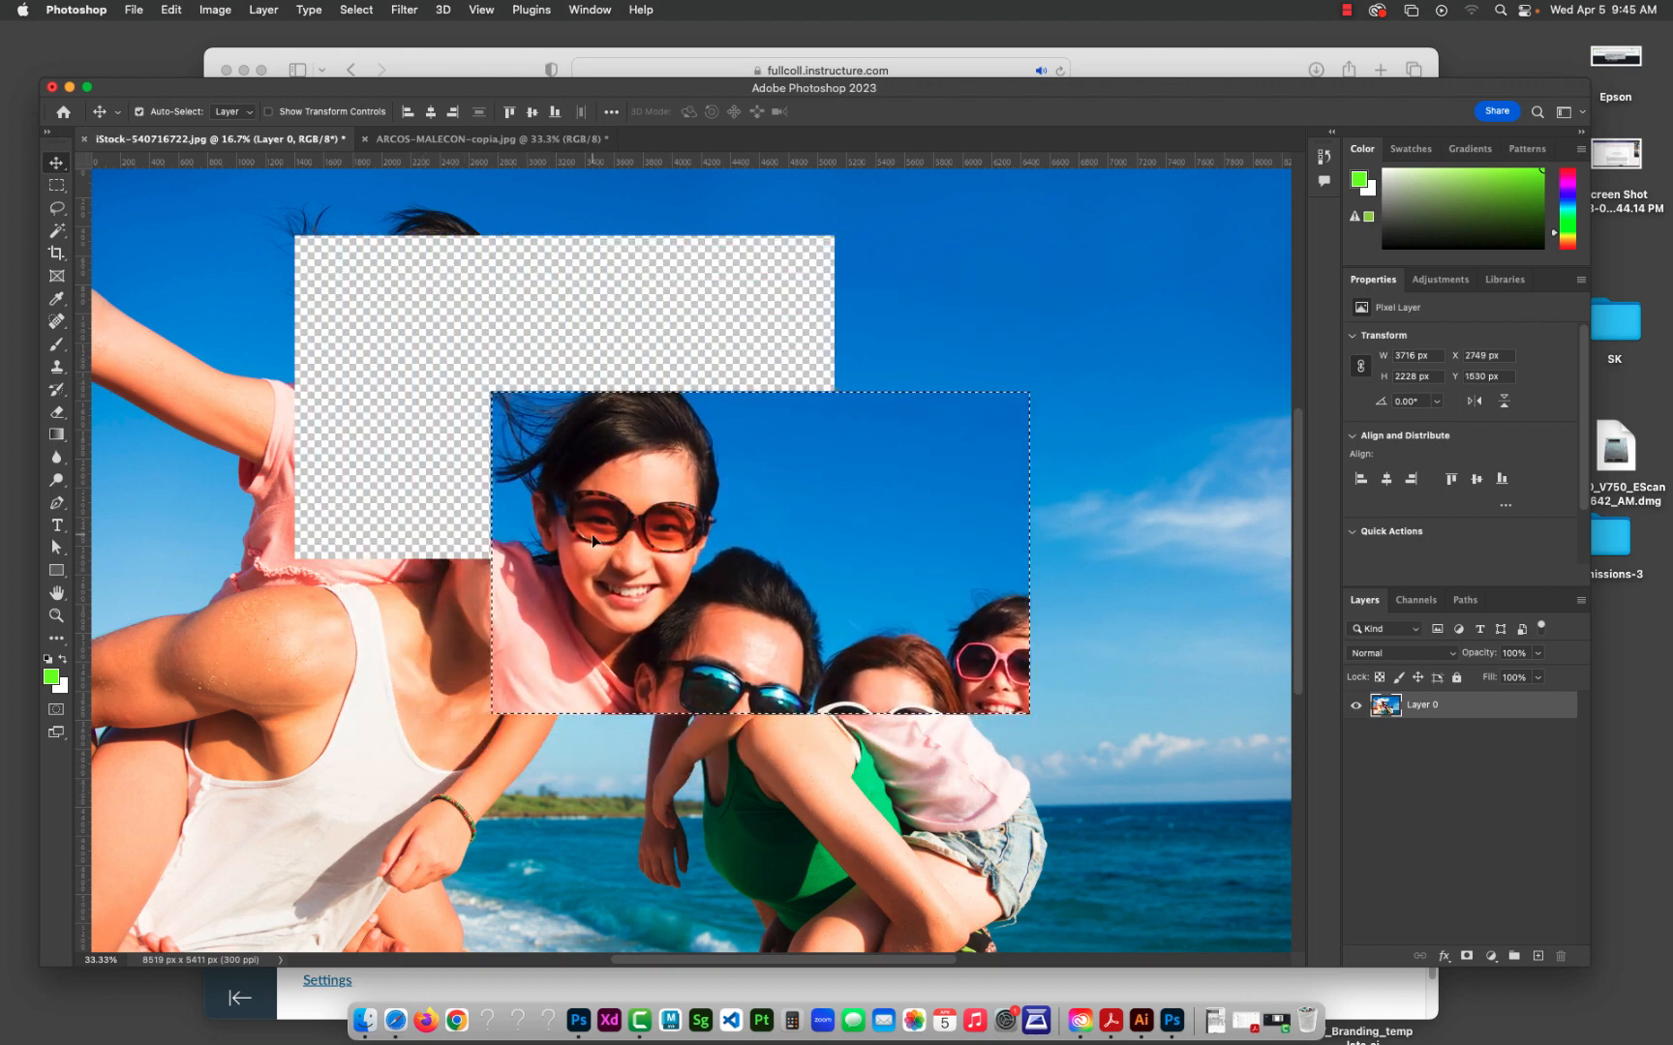
key(super+z)
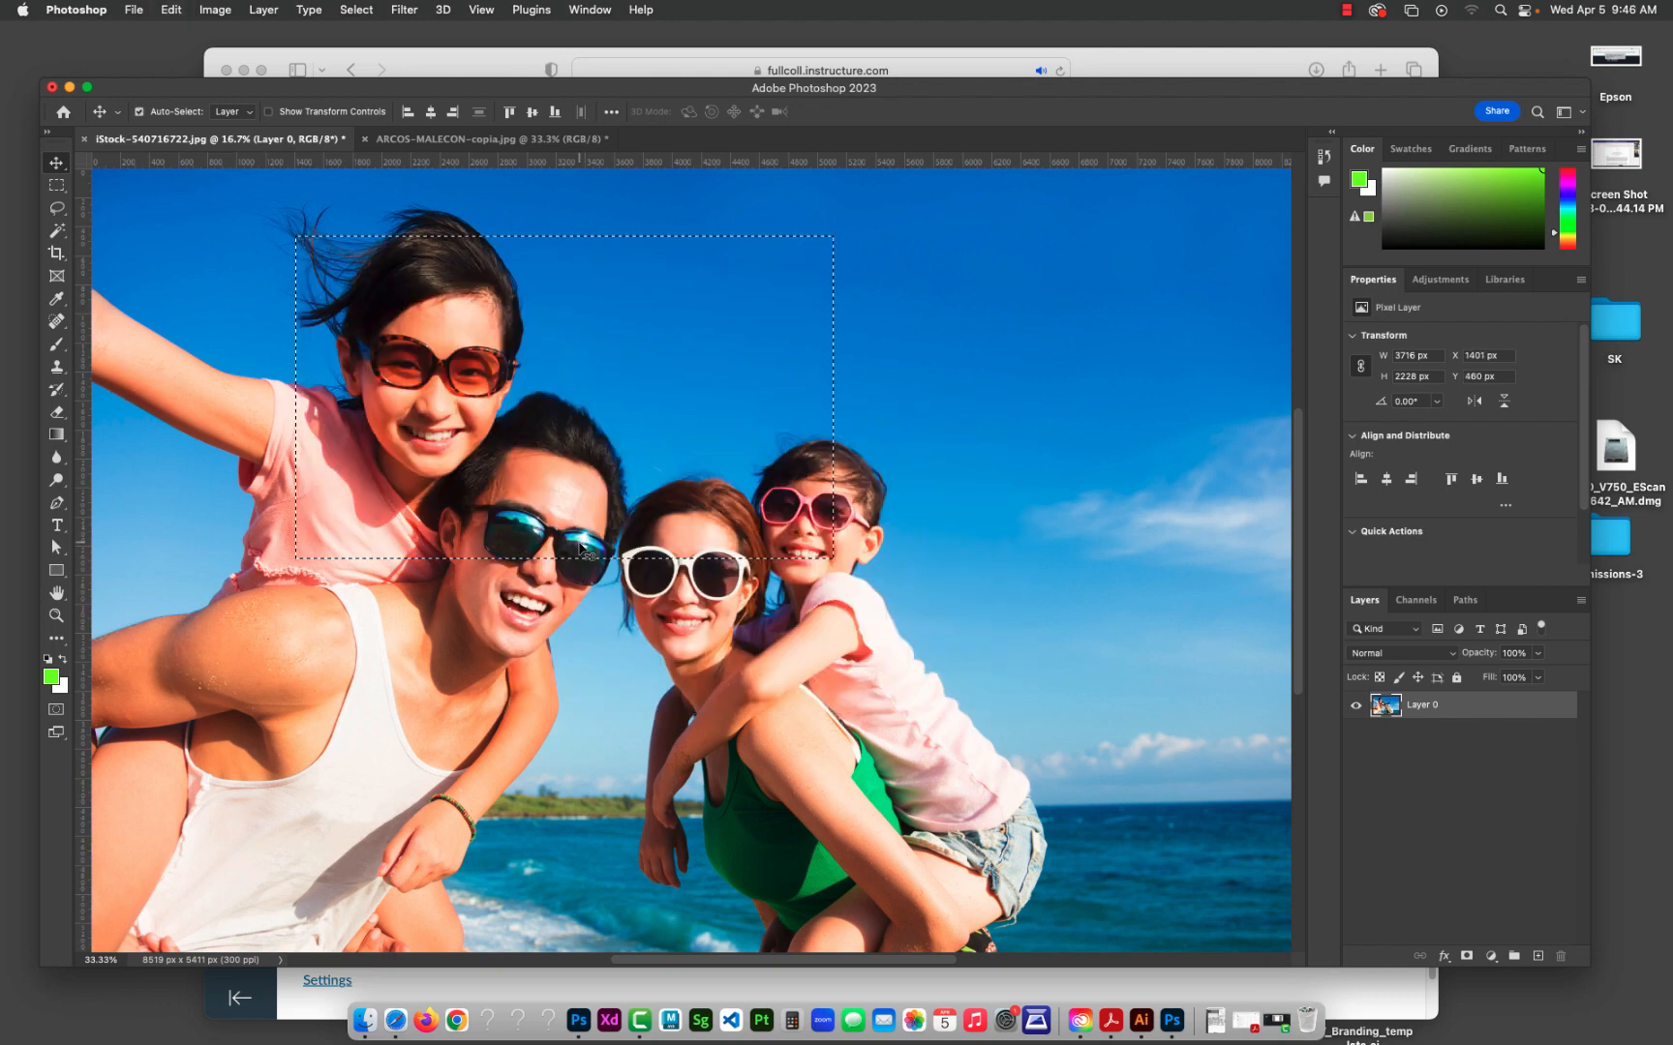
Step: Select an ellipse of about 3228 by 2686 px across the faces and upper sky with the Elliptical Marquee tool
click(56, 184)
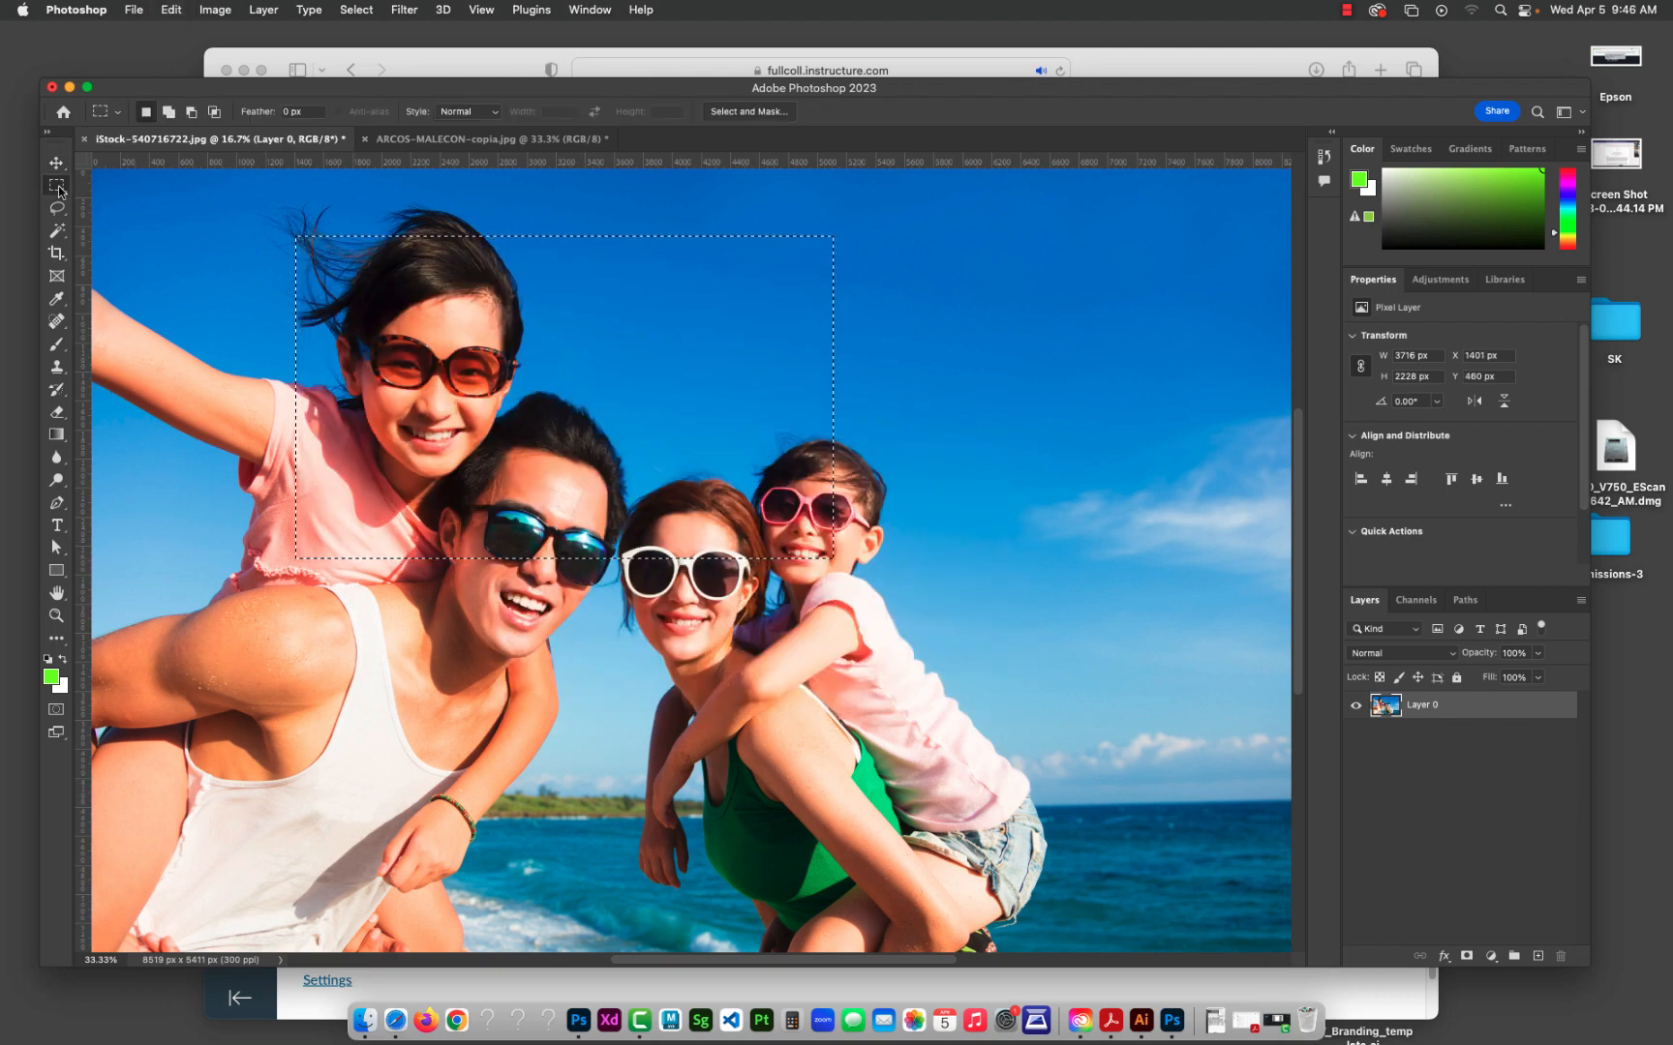
click(145, 201)
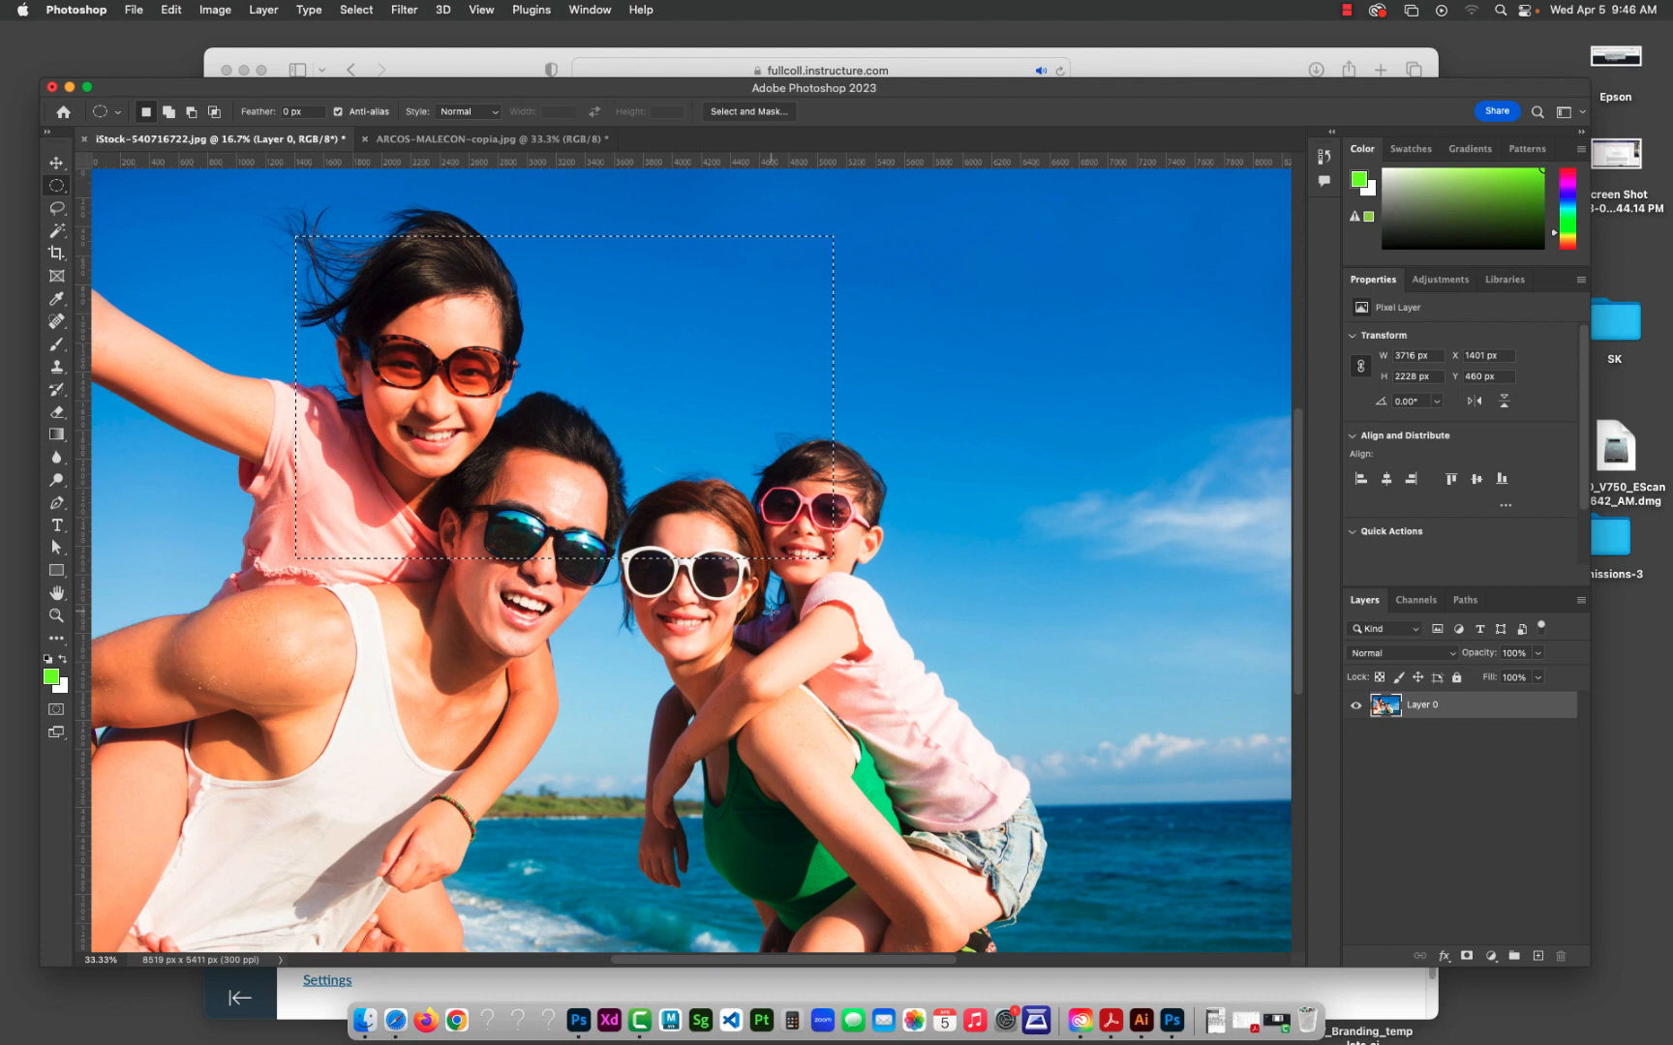
drag(366, 611, 829, 222)
Step: Try moving the elliptical image area down and to the right, undo the move, and deselect
click(57, 166)
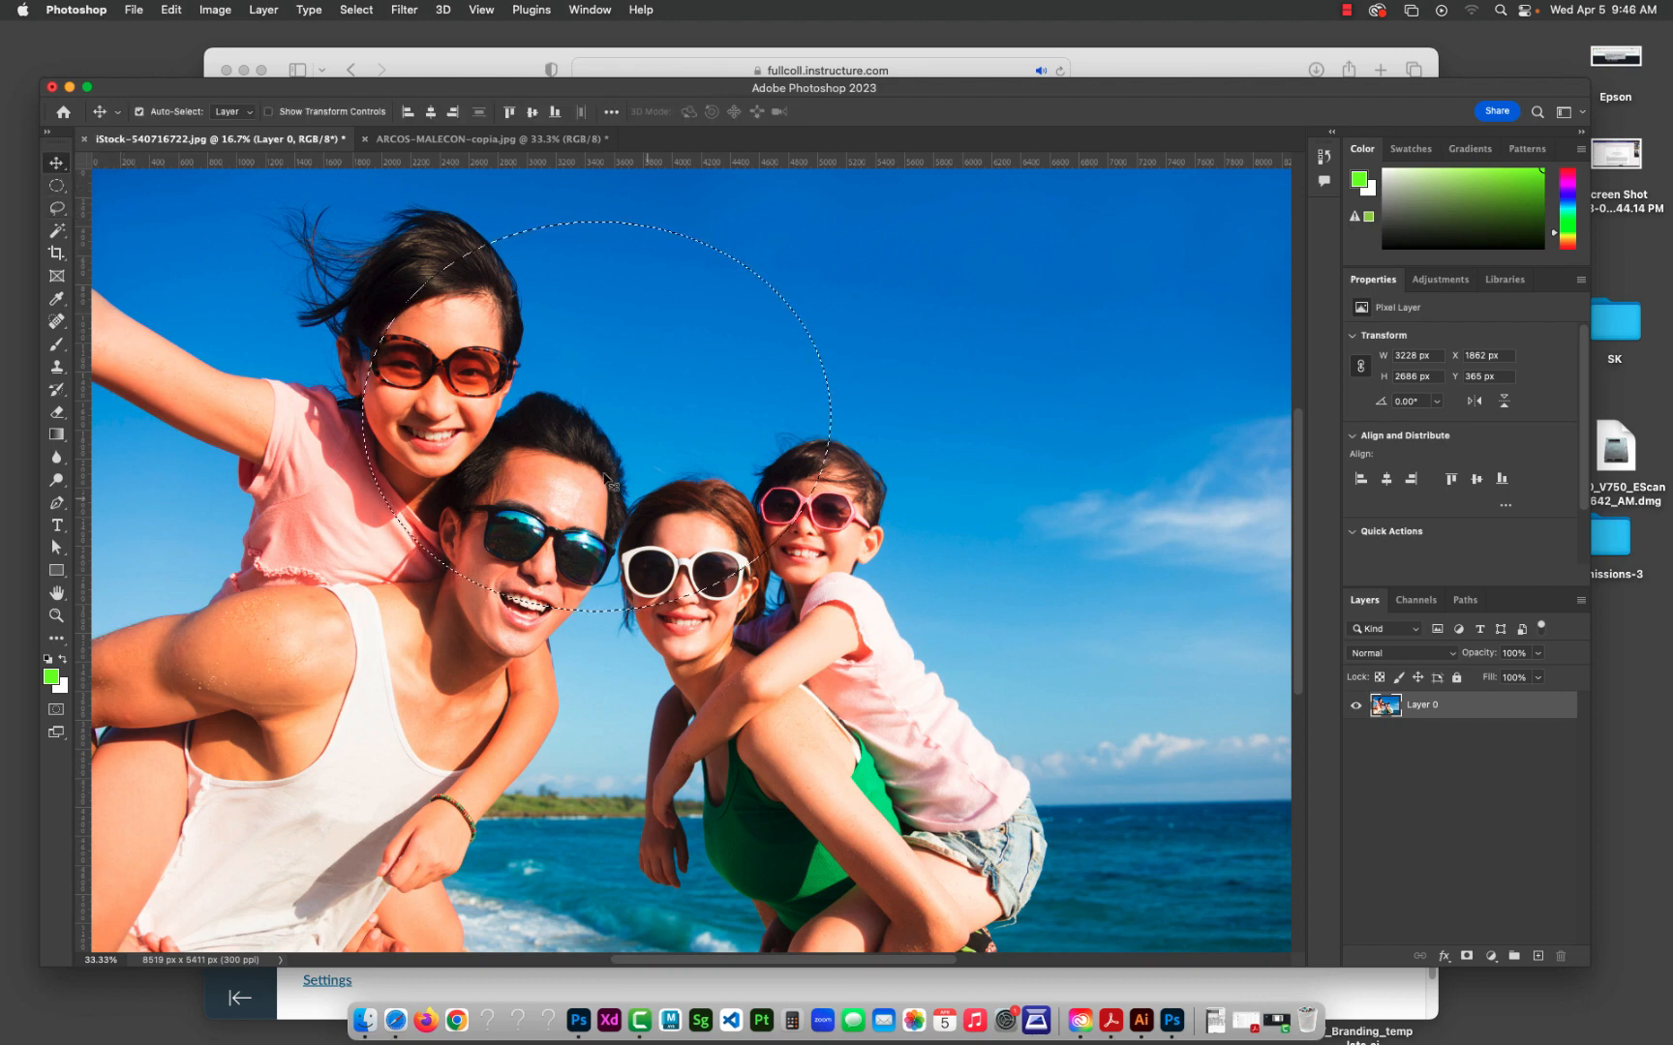
drag(689, 532, 824, 618)
key(super+z)
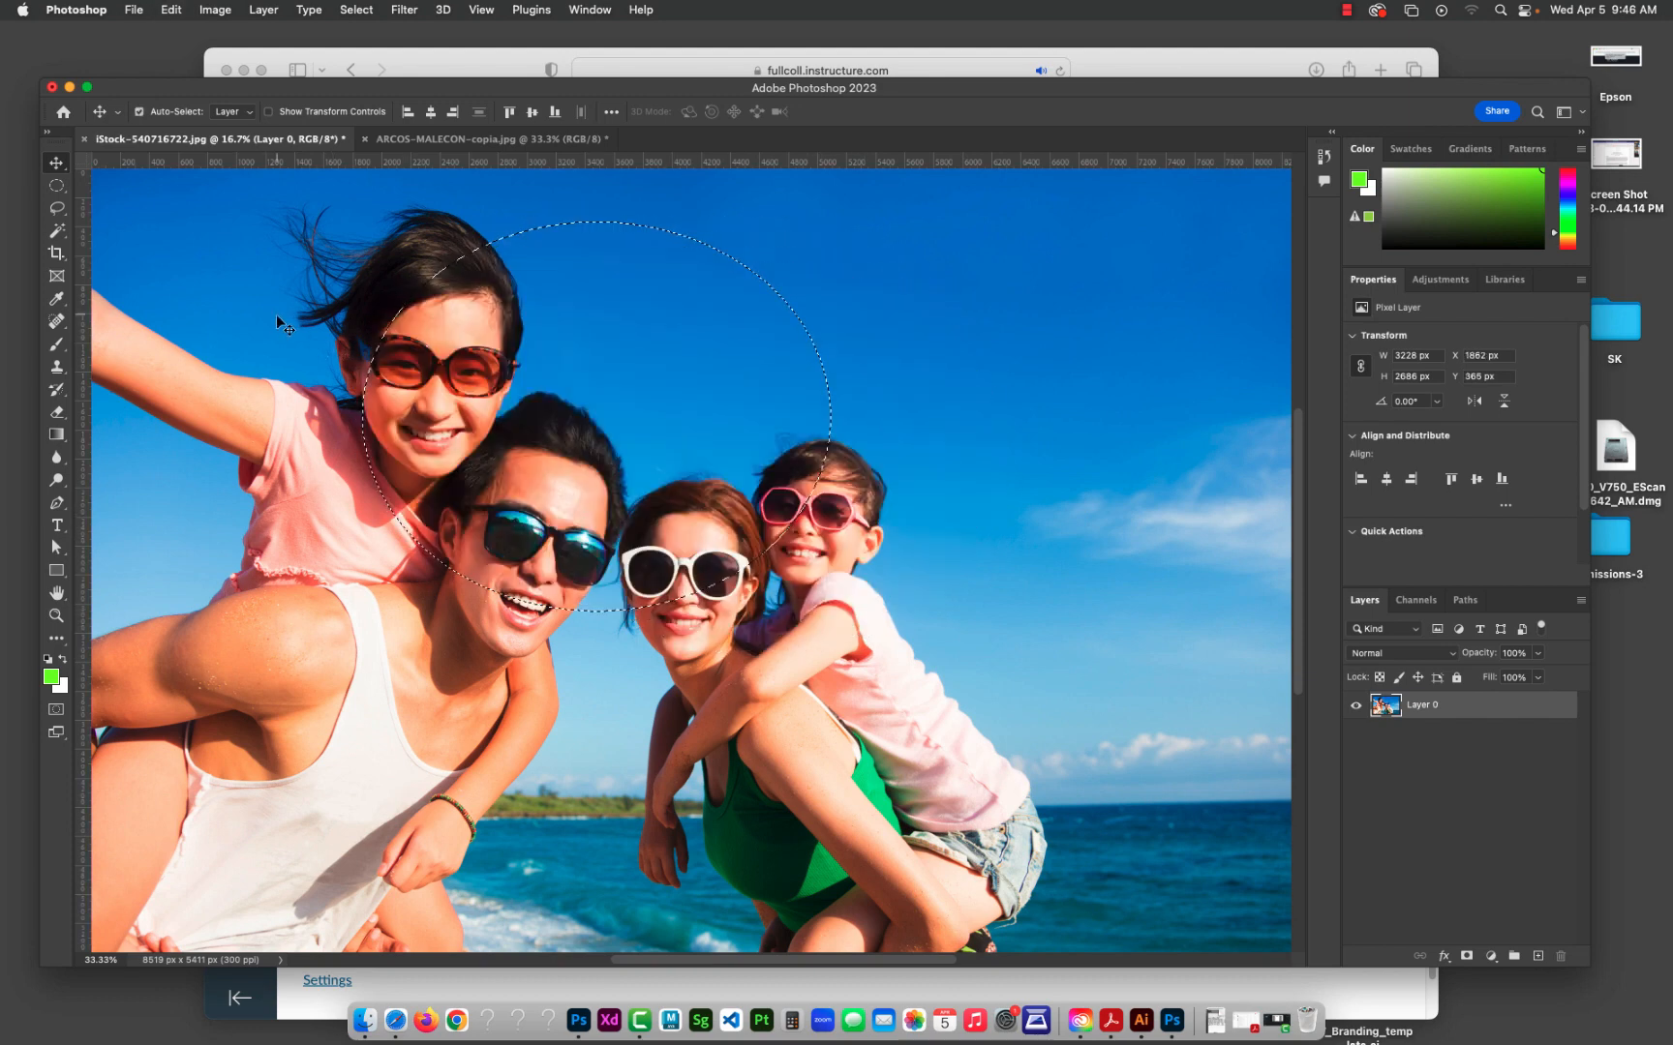
key(super+d)
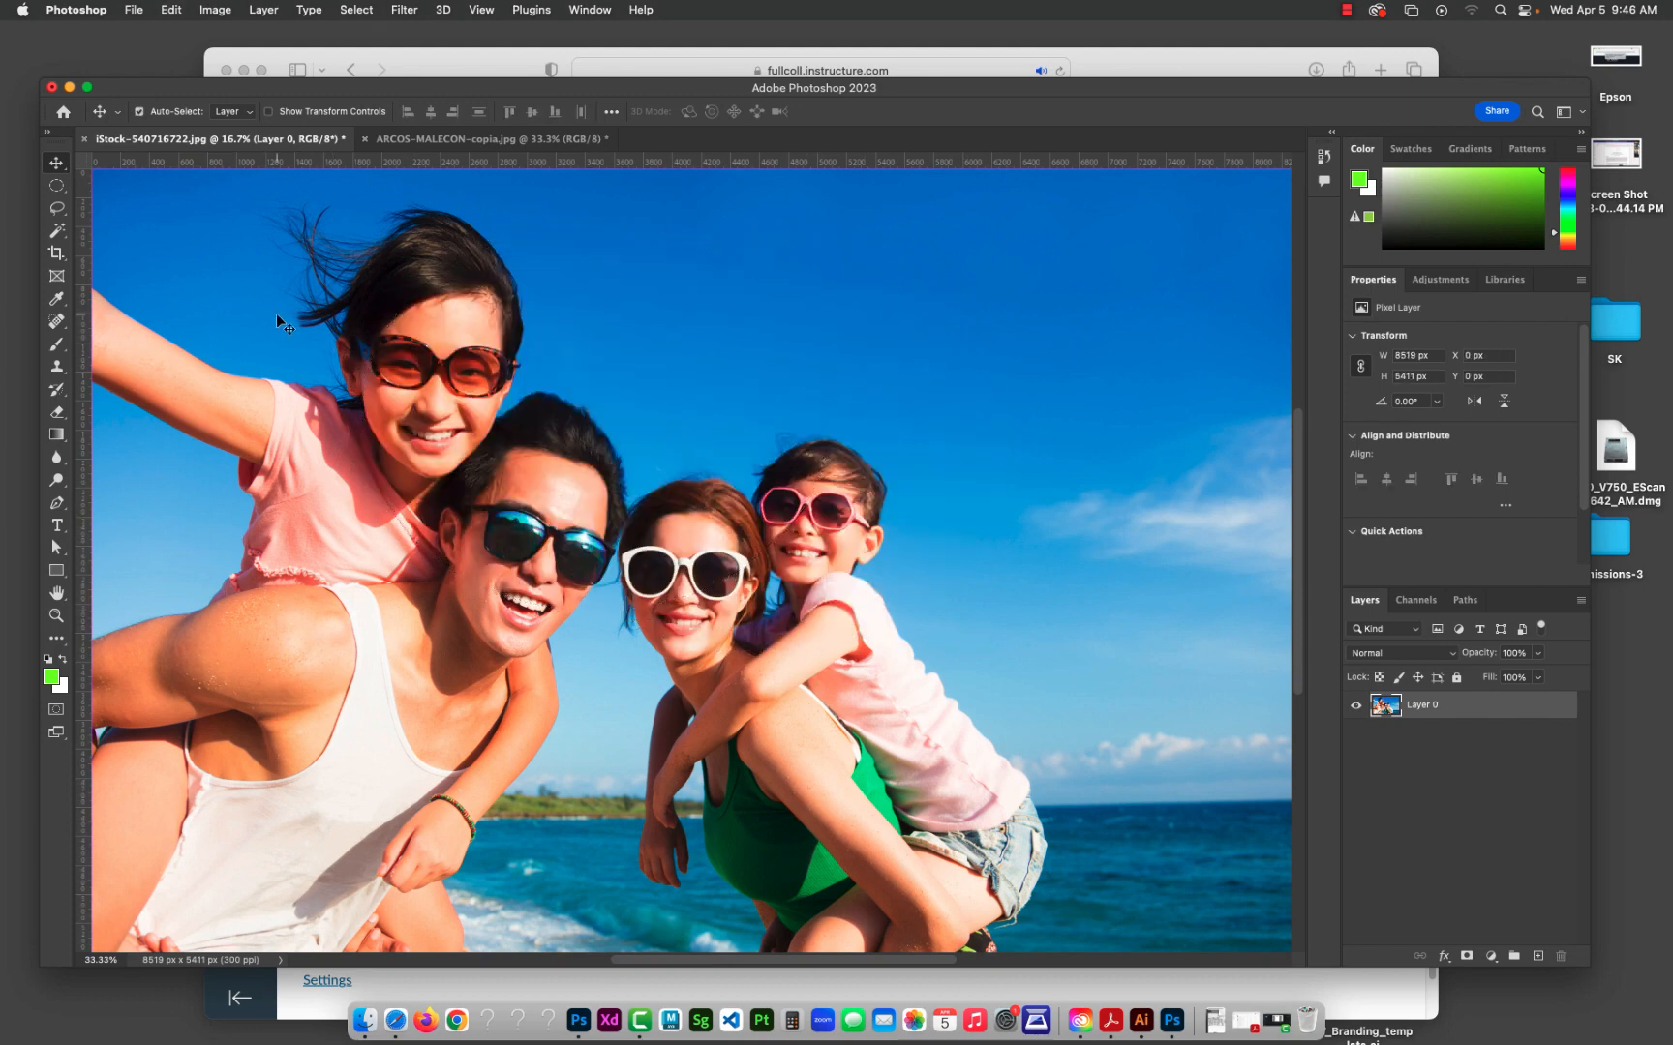
Step: Draw a freehand Lasso selection of about 5435 by 4621 px around the family's heads and the younger girl
click(59, 208)
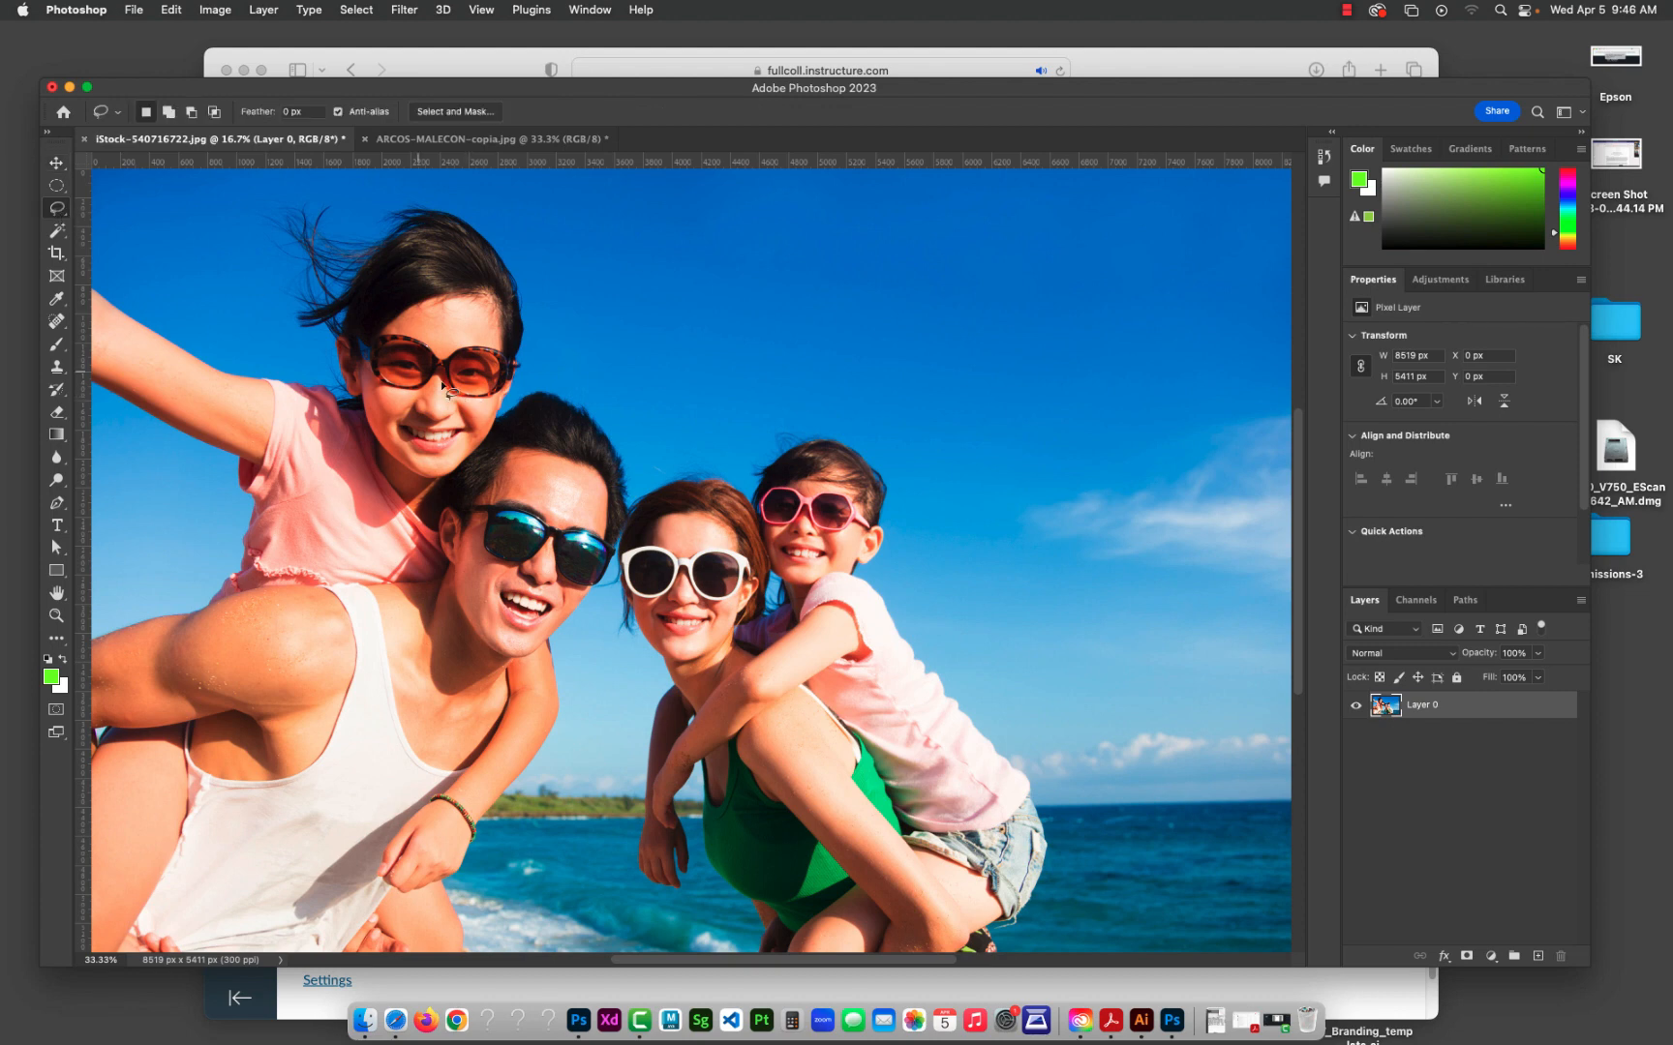
mouse_move(316, 368)
mouse_down()
mouse_move(520, 232)
mouse_move(594, 306)
mouse_move(611, 414)
mouse_move(753, 380)
mouse_move(1030, 561)
mouse_move(929, 877)
mouse_move(725, 844)
mouse_move(671, 729)
mouse_move(572, 763)
mouse_move(500, 675)
mouse_move(253, 527)
mouse_up()
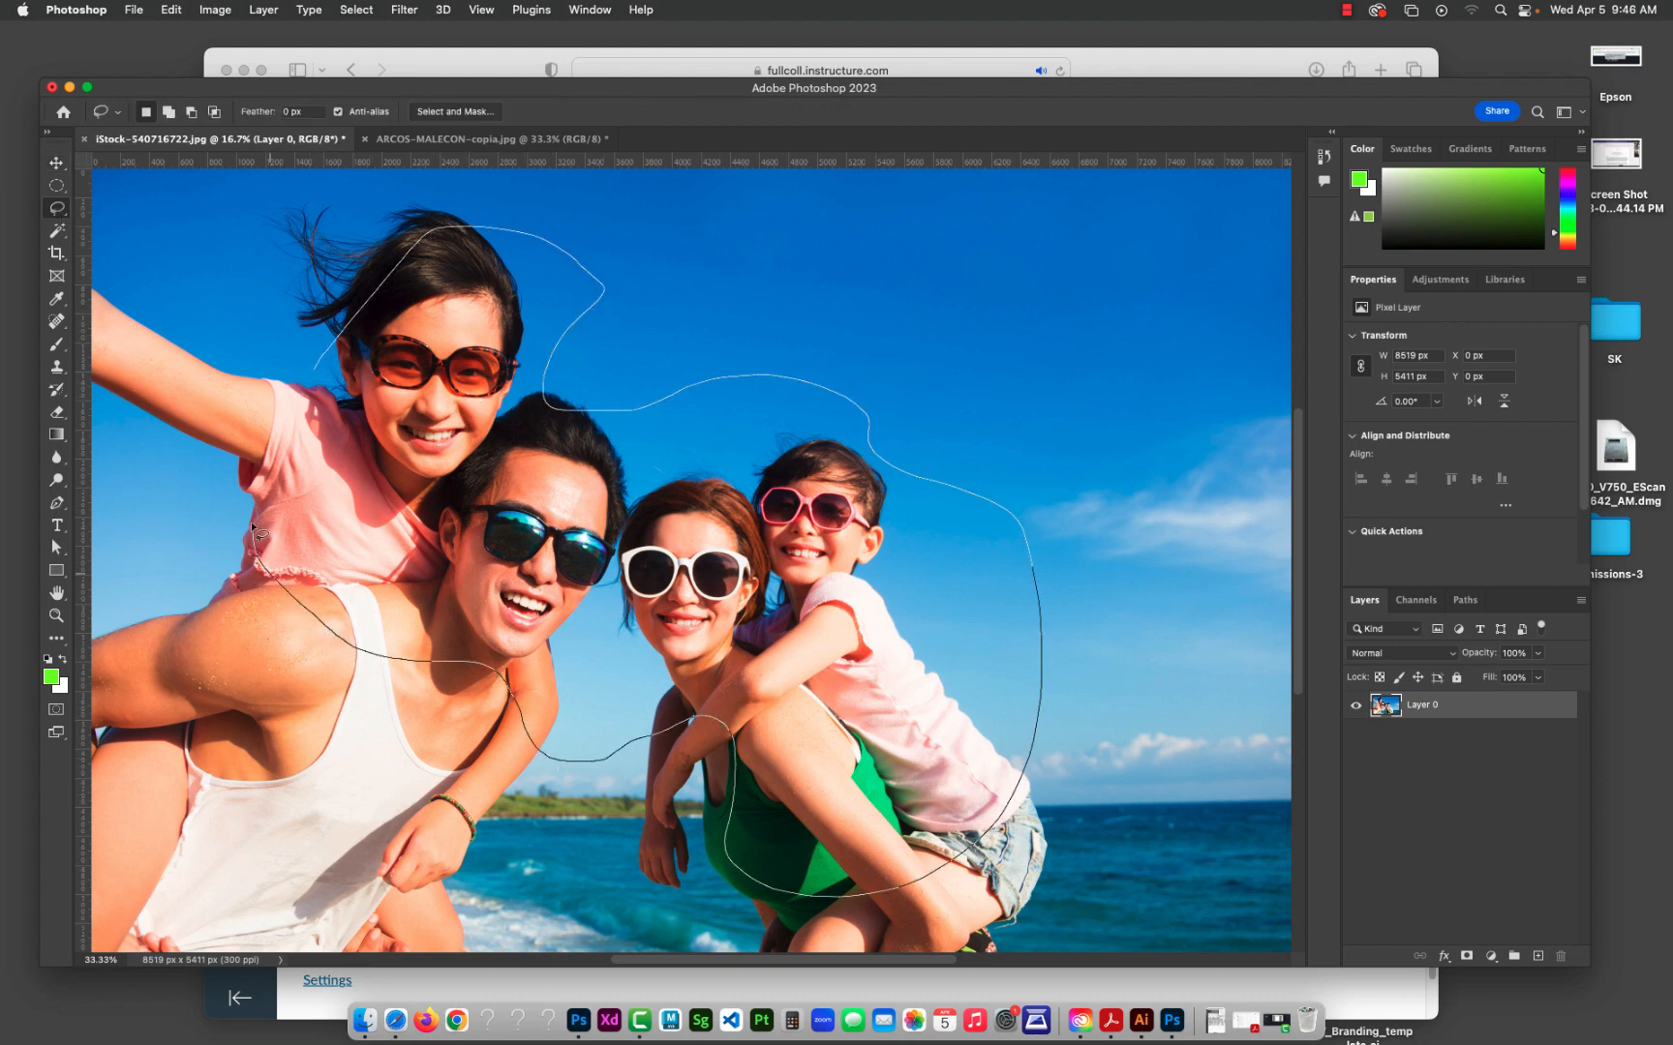
drag(319, 366, 318, 369)
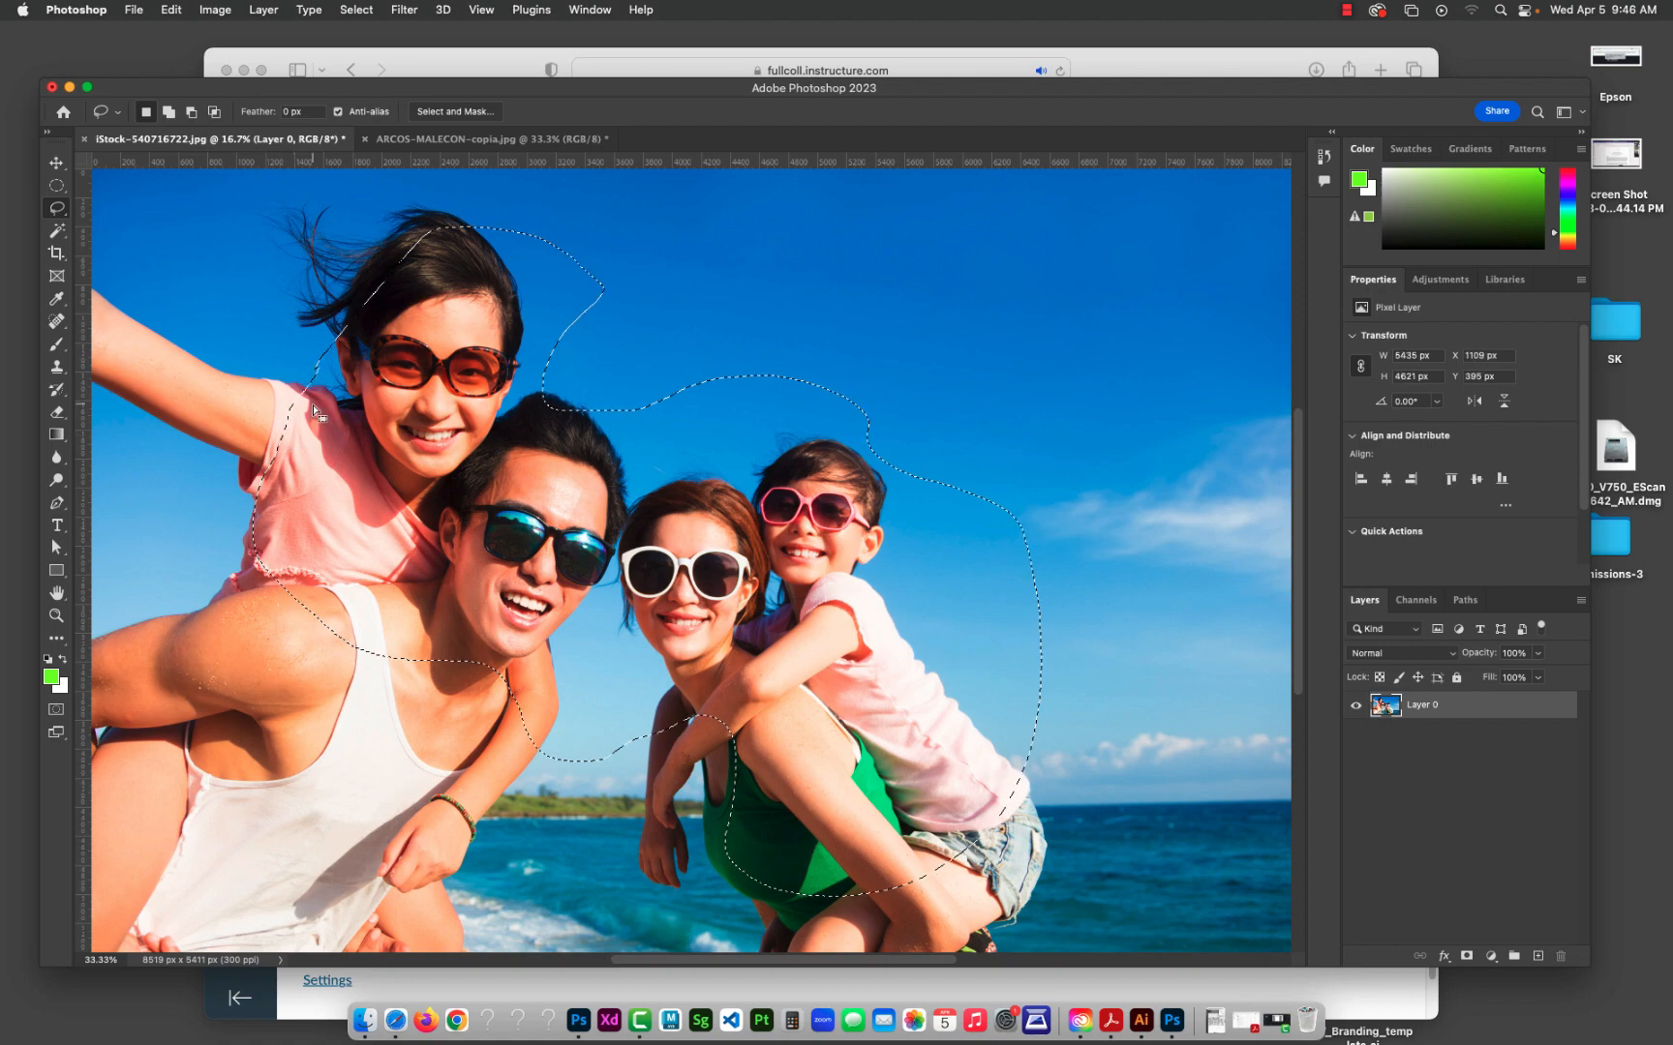
Step: Try moving the lassoed image area to the left with the Move tool, undo the move, and deselect
click(56, 163)
mouse_move(507, 544)
mouse_down()
mouse_move(724, 543)
mouse_move(375, 540)
mouse_up()
key(super+z)
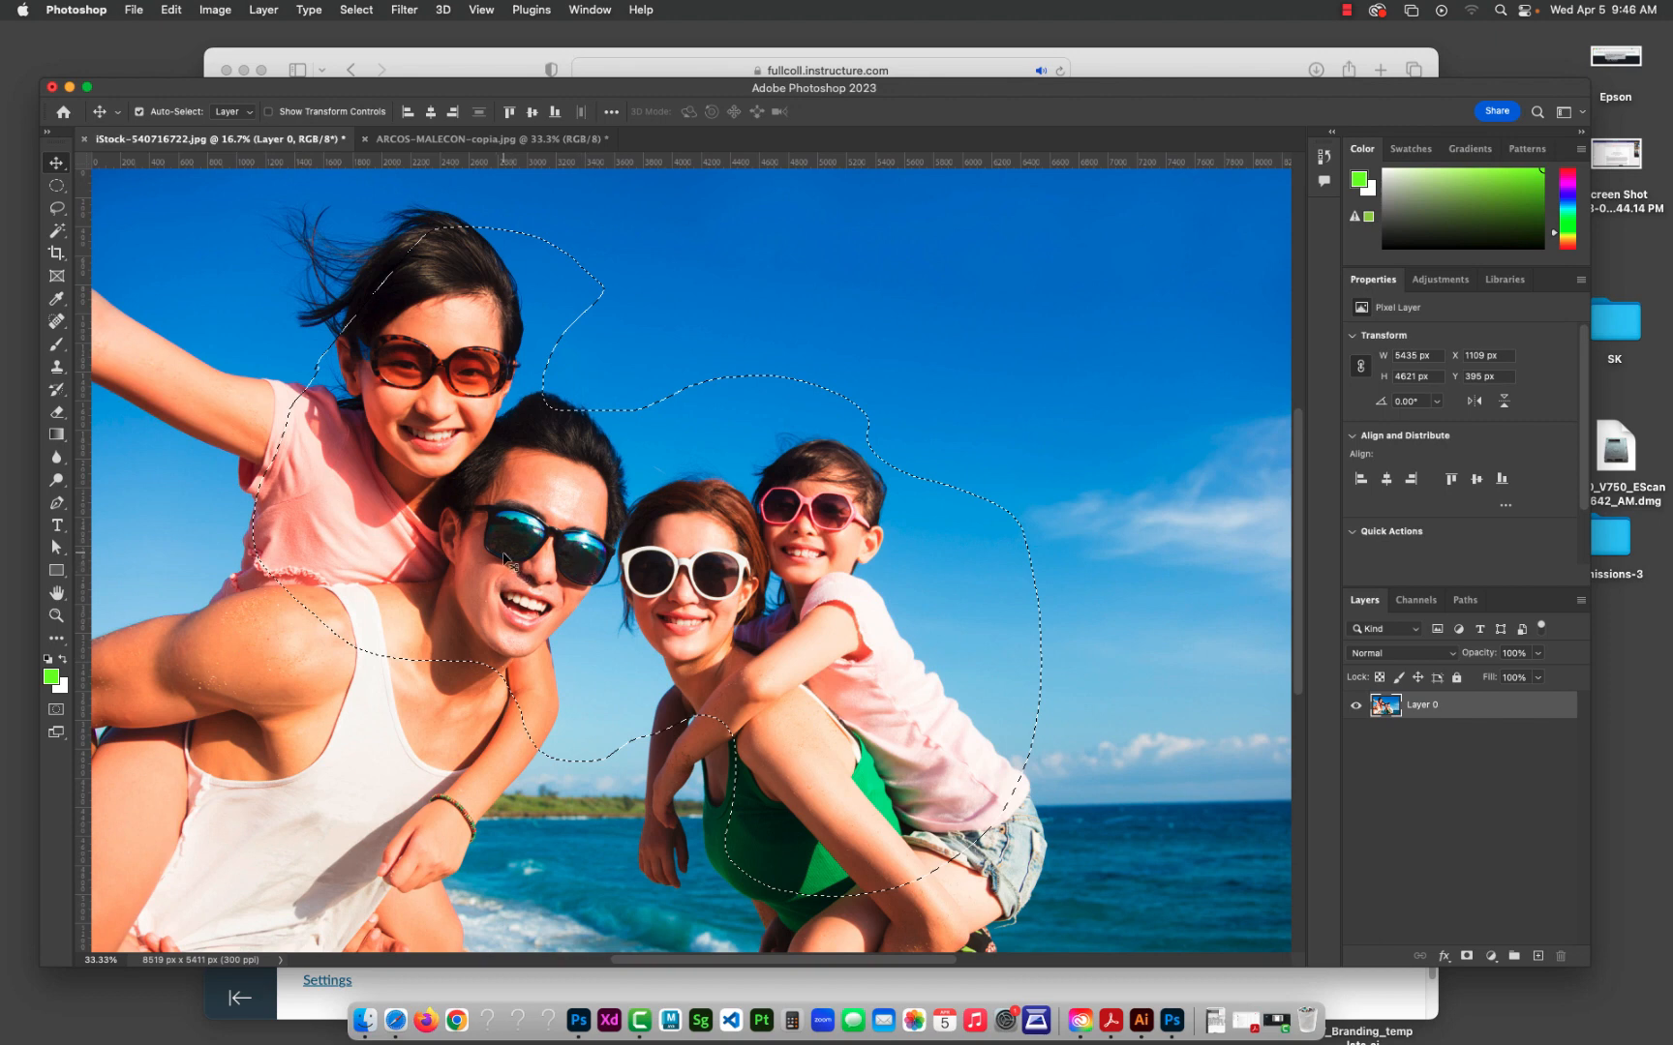
key(super+d)
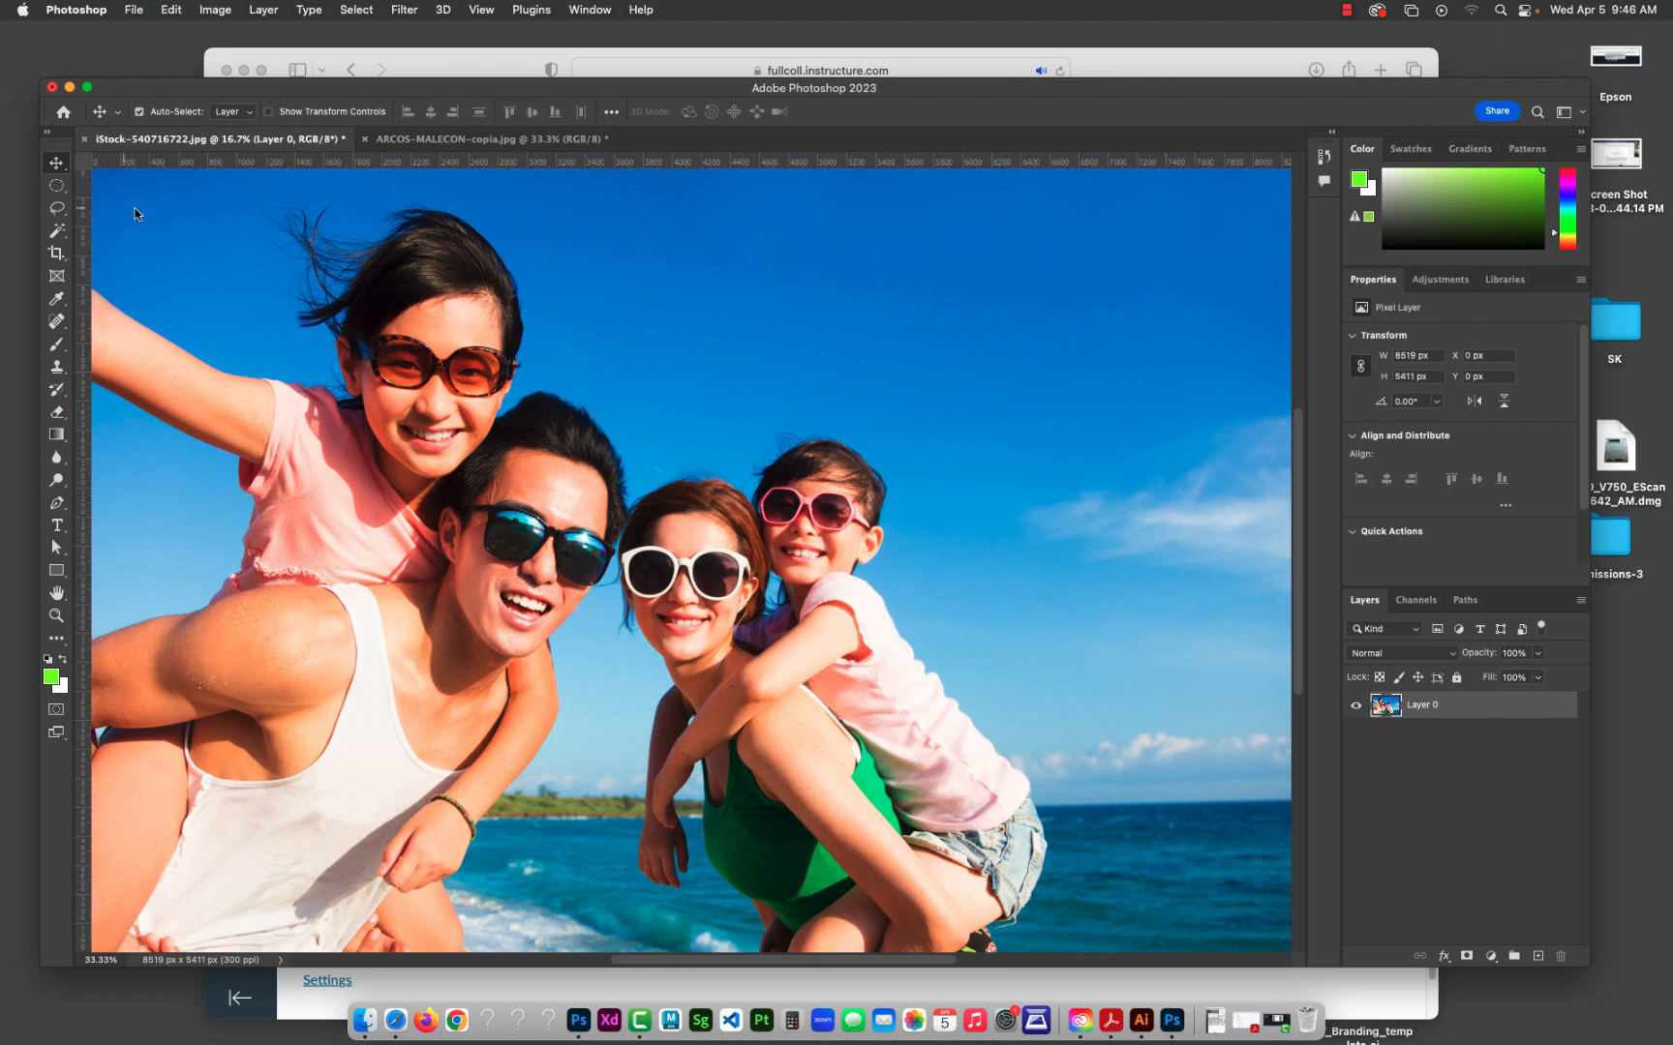
Step: Set a feather for the Lasso tool and draw a freehand selection of about 6209 by 4449 px around the family
click(58, 210)
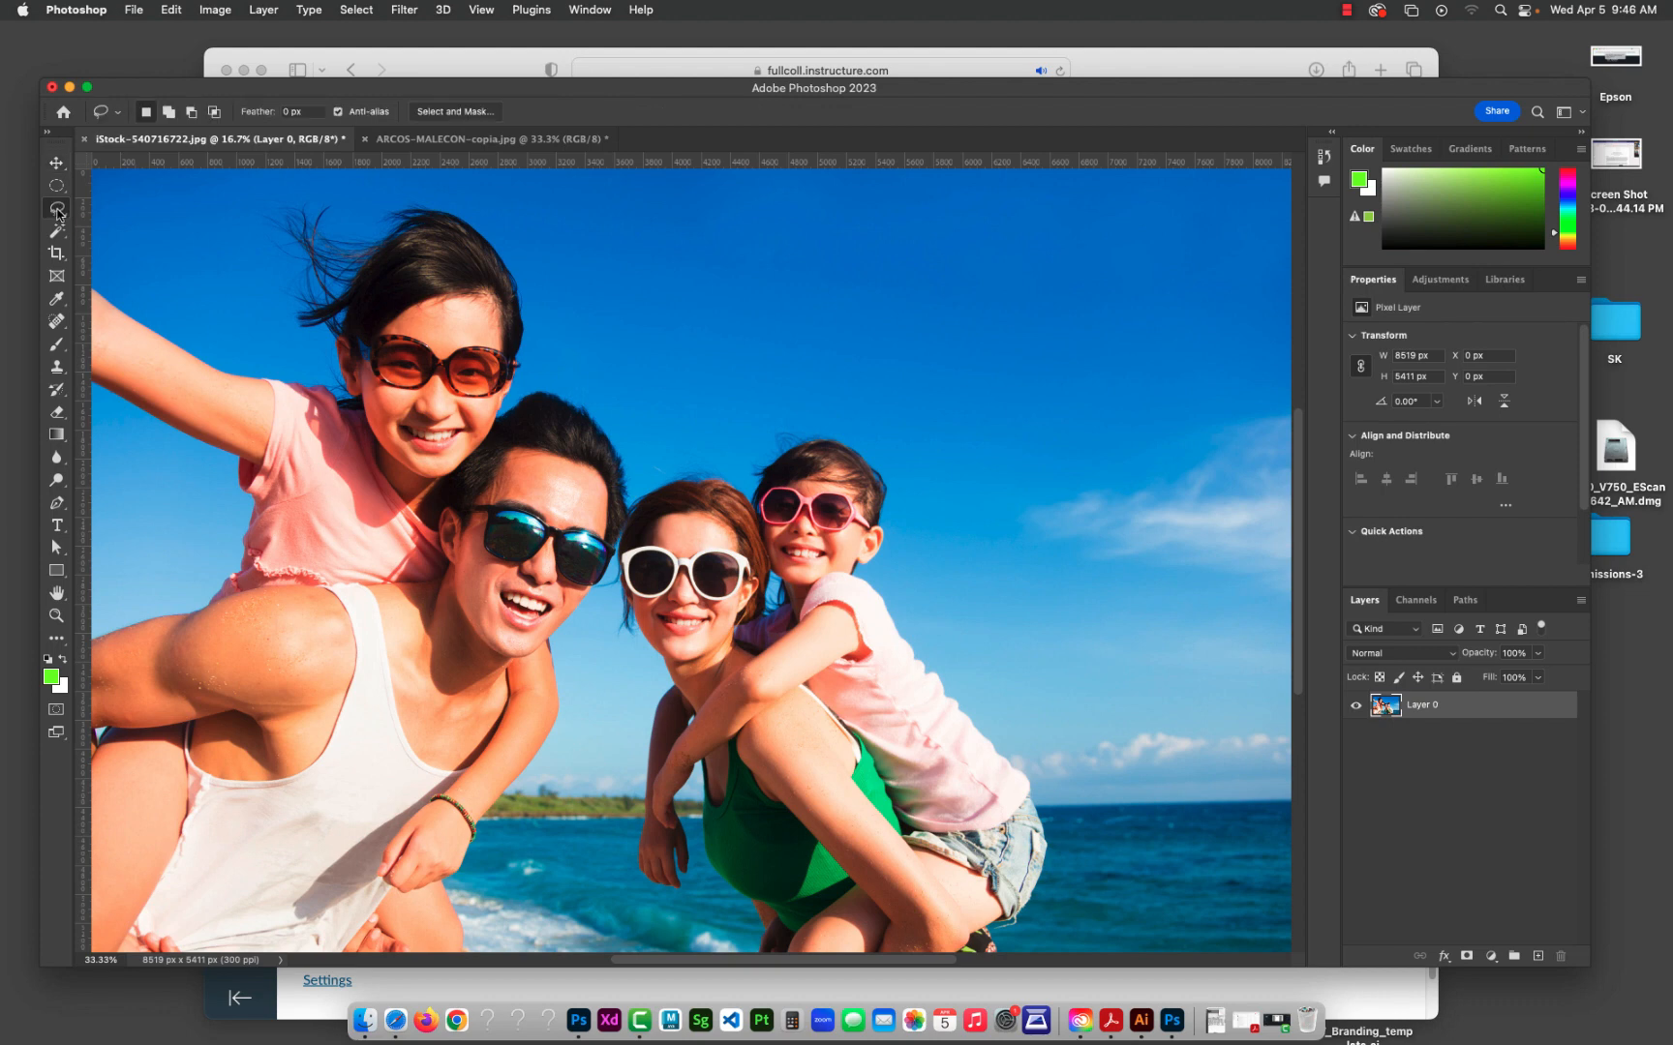
click(57, 215)
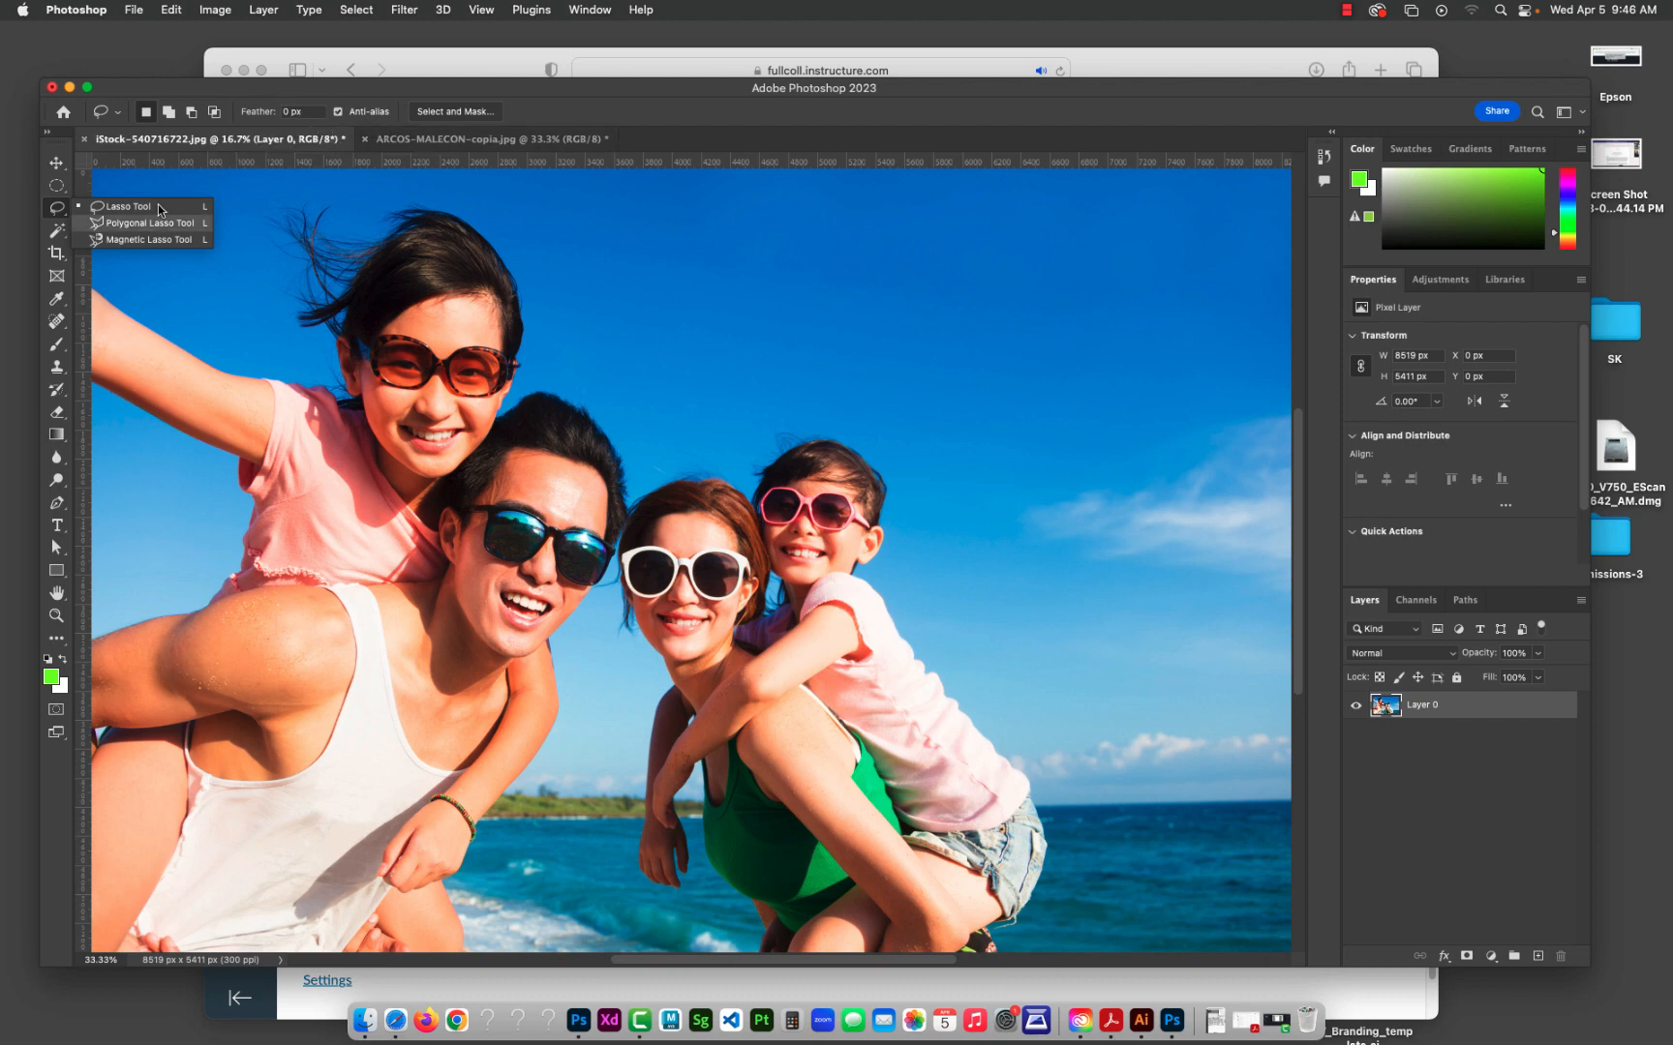
click(315, 115)
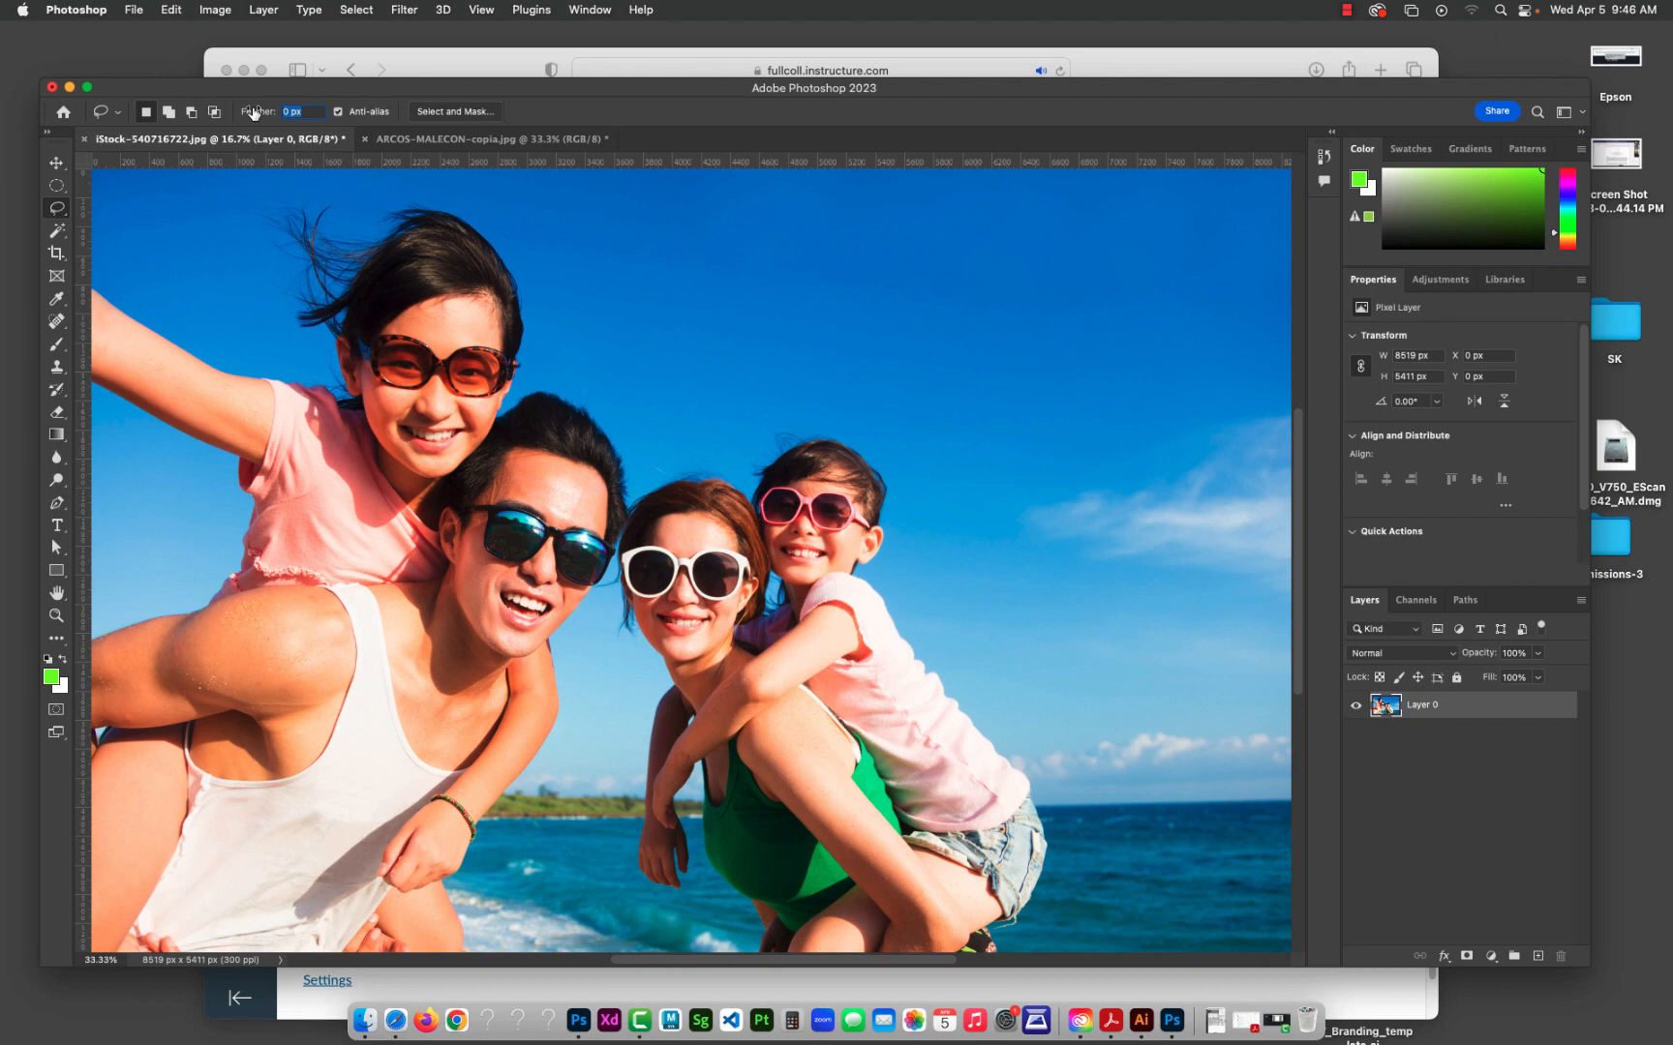
text(50)
key(Return)
mouse_move(347, 299)
mouse_down()
mouse_move(391, 270)
mouse_move(550, 245)
mouse_move(563, 371)
mouse_move(652, 393)
mouse_move(848, 370)
mouse_move(935, 438)
mouse_move(1142, 529)
mouse_move(1114, 711)
mouse_move(902, 815)
mouse_move(697, 809)
mouse_move(625, 642)
mouse_move(396, 656)
mouse_move(290, 463)
mouse_move(325, 294)
mouse_up()
Step: Try moving the feathered image area down and to the left, undo the move, and deselect
key(v)
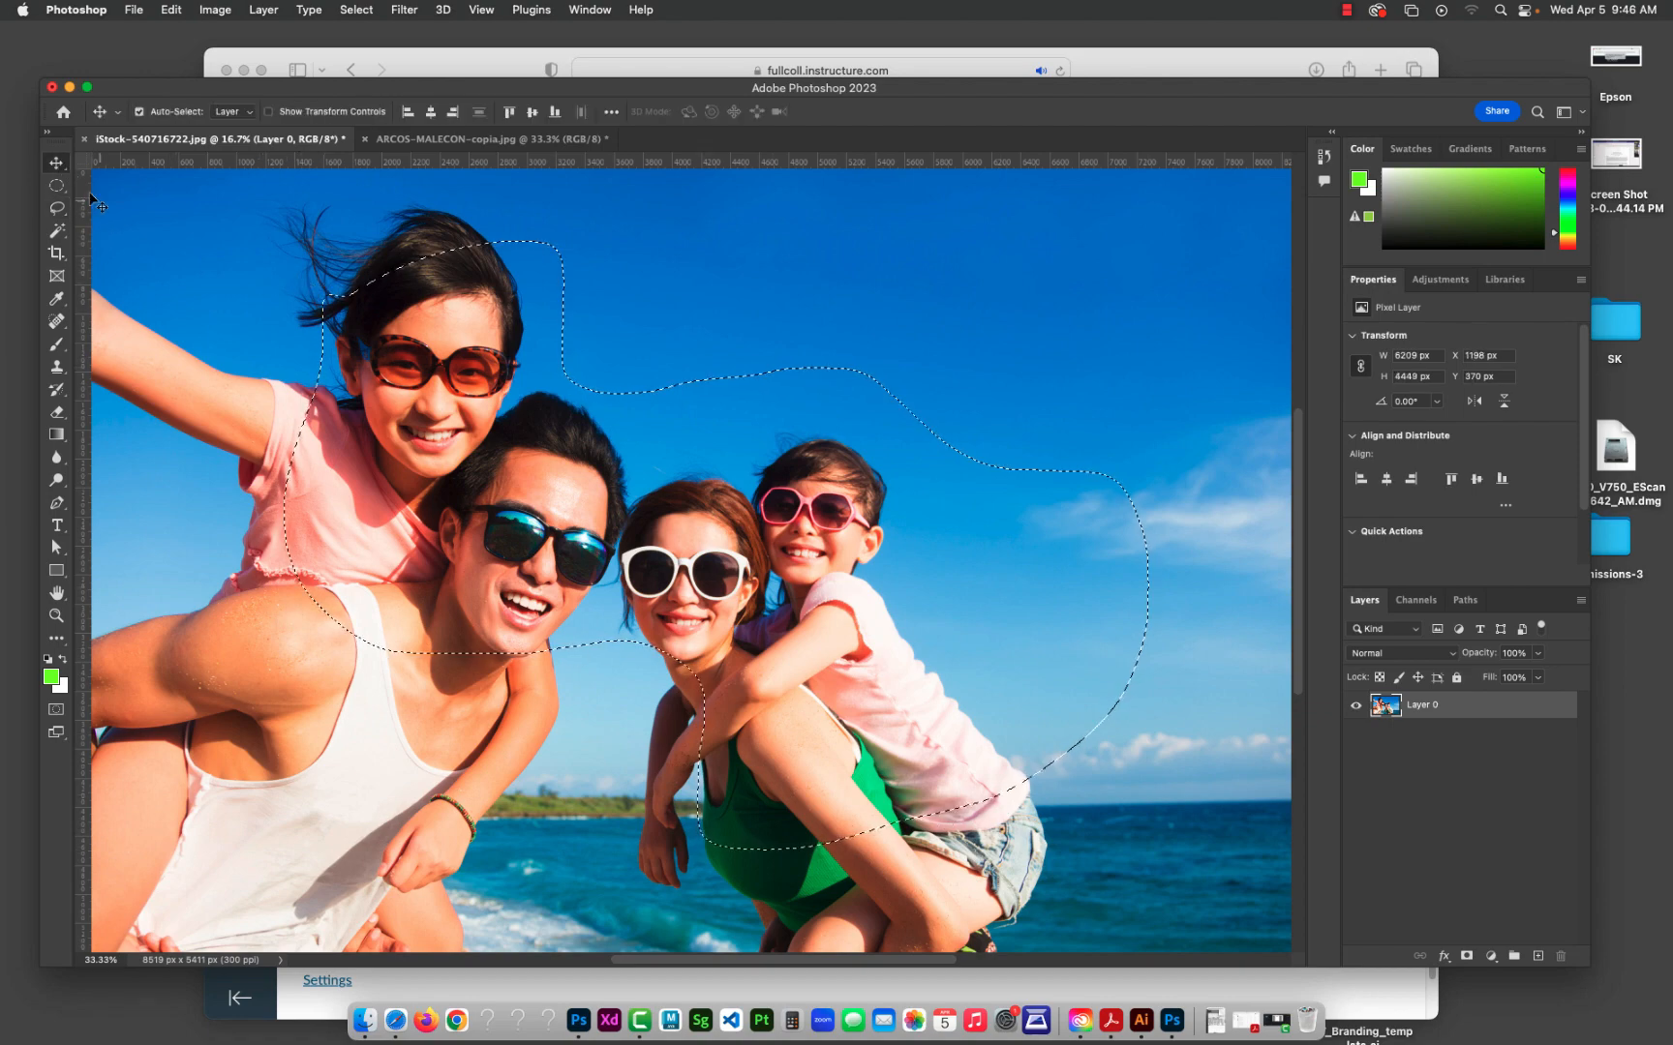
mouse_move(507, 505)
mouse_down()
mouse_move(554, 531)
mouse_move(453, 566)
mouse_move(426, 529)
mouse_up()
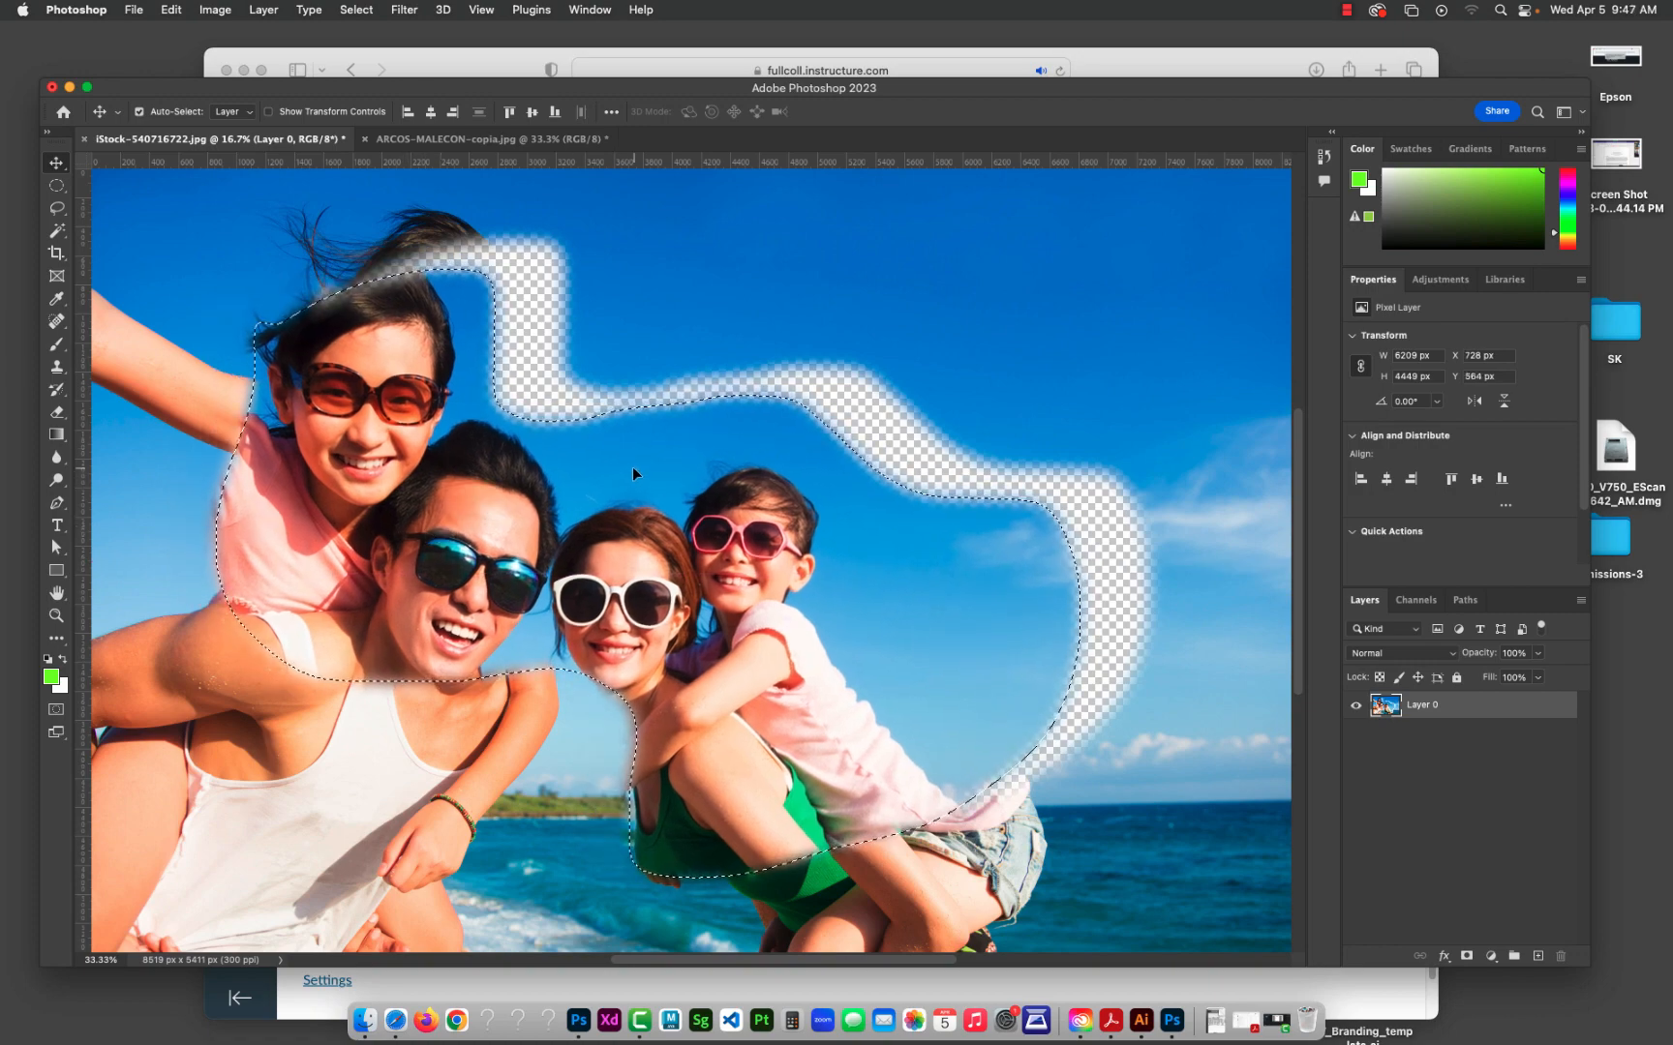
key(super+z)
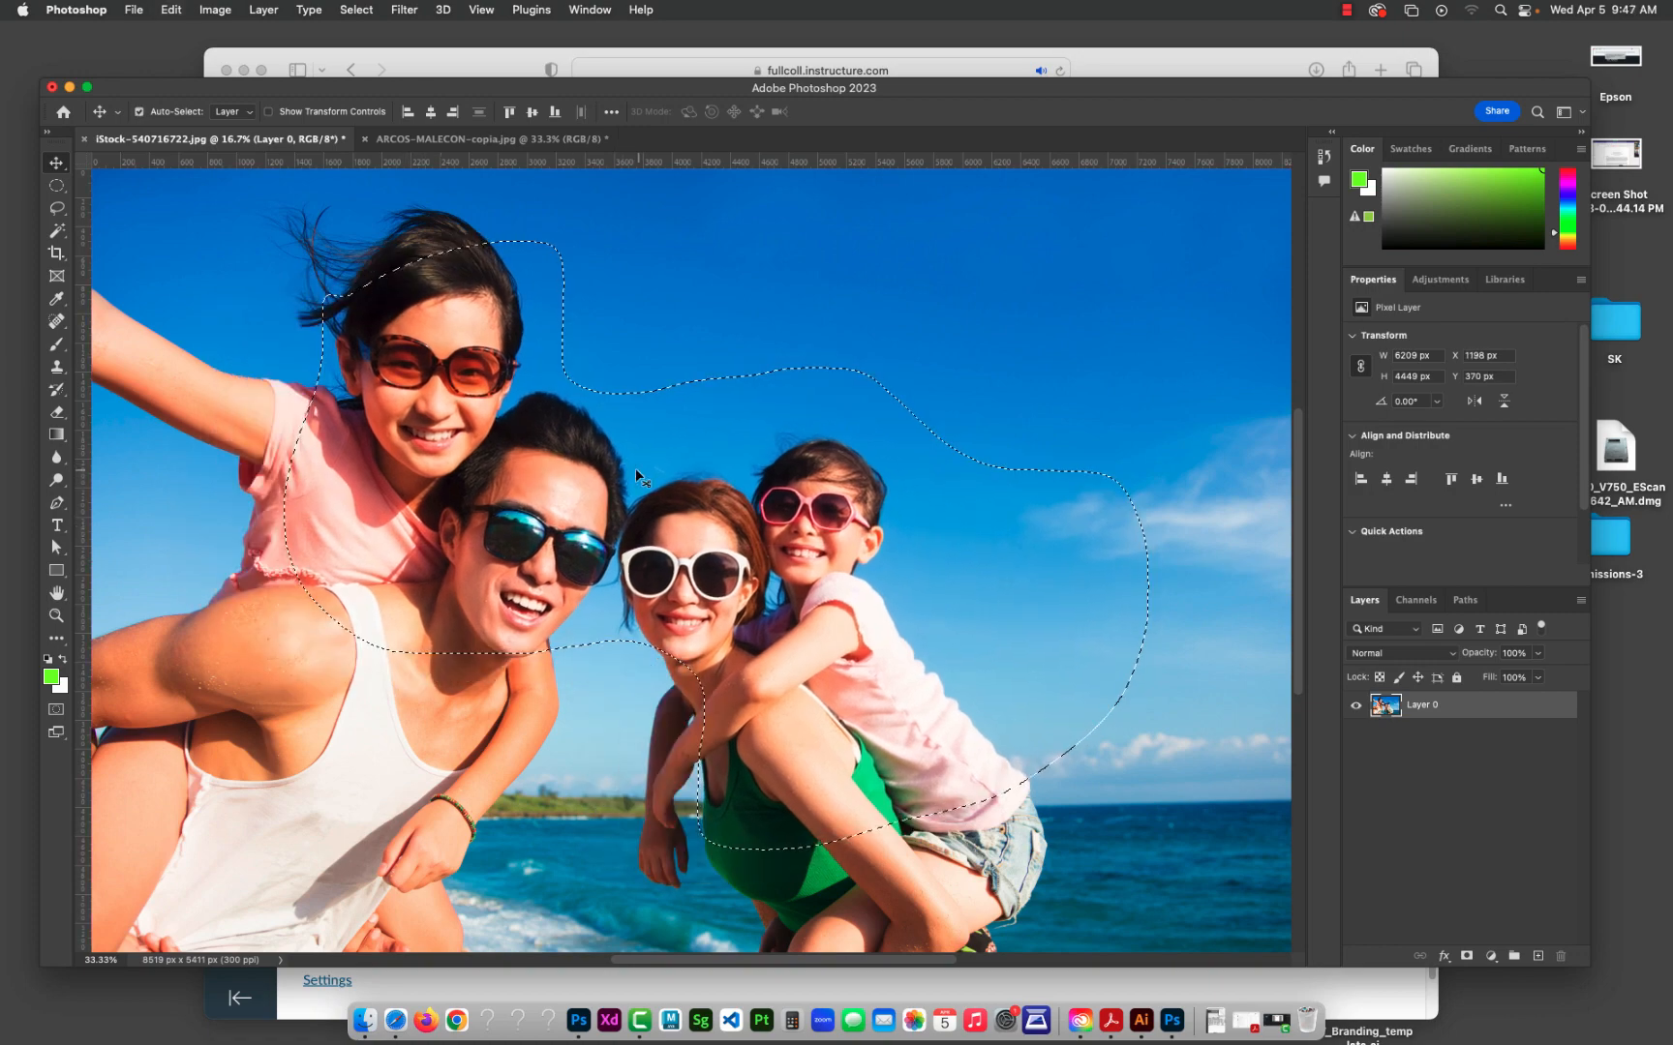
key(super+d)
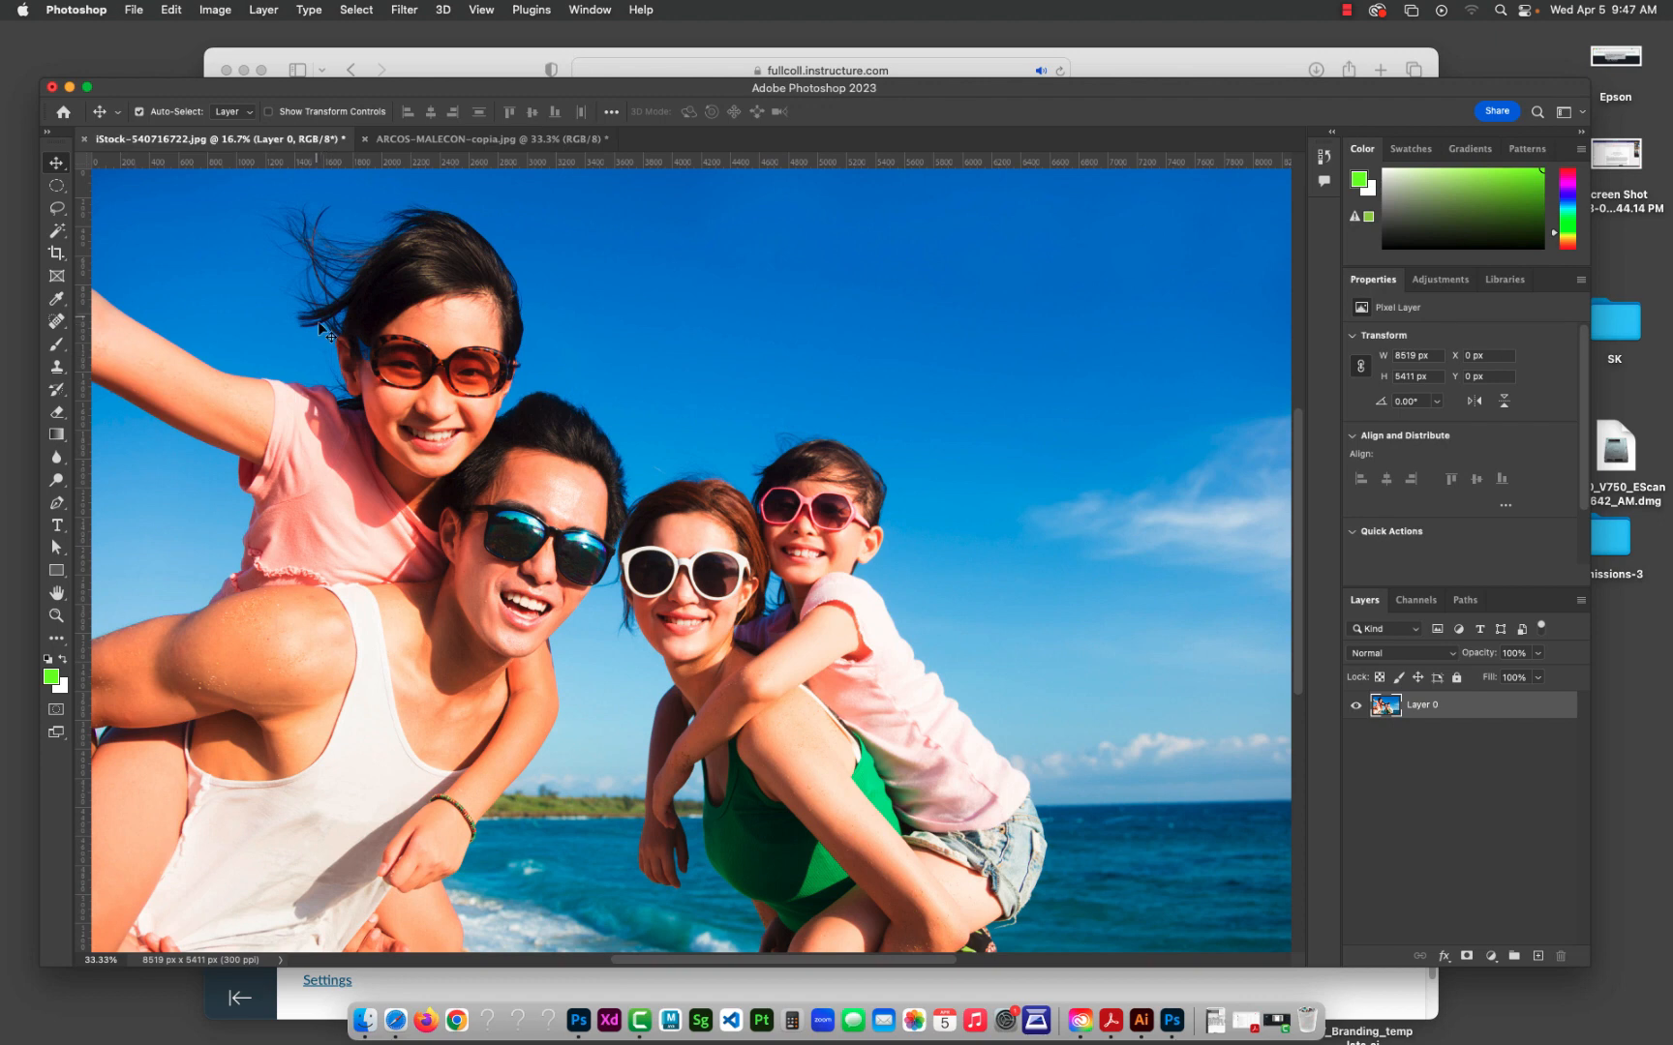
Step: Try selecting the upper sky twice with the Magic Wand at a tolerance of 32, deselecting after each attempt
click(58, 231)
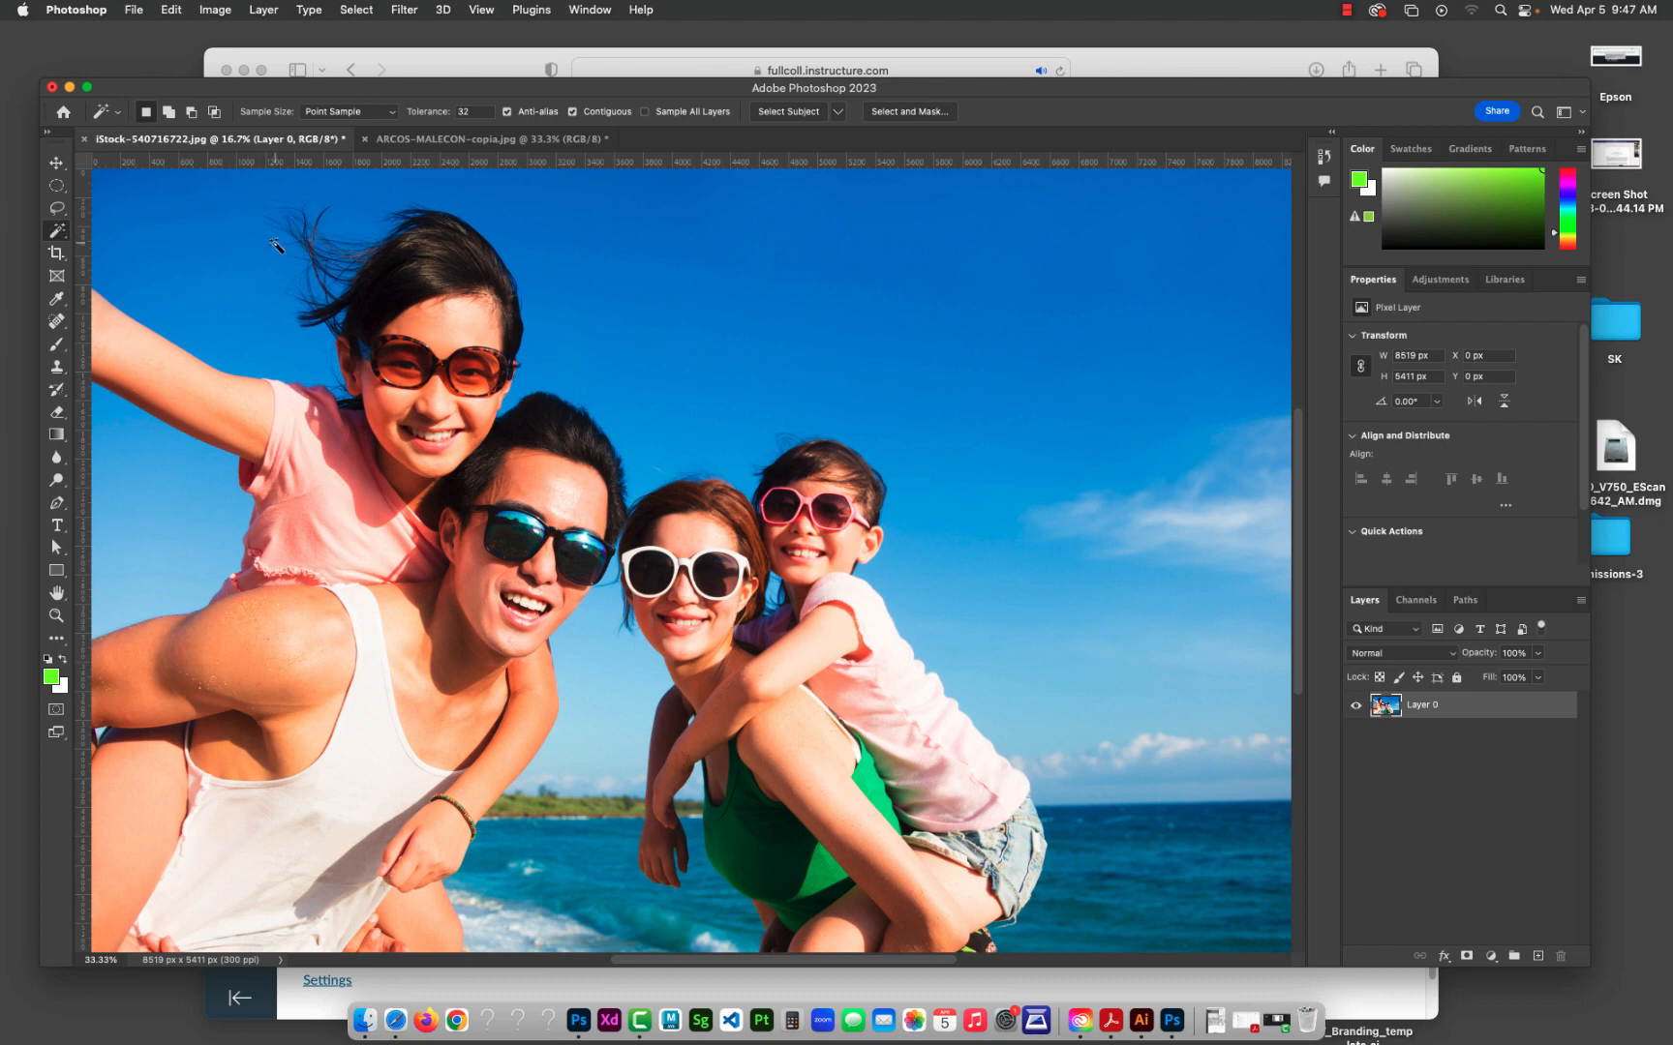
click(782, 258)
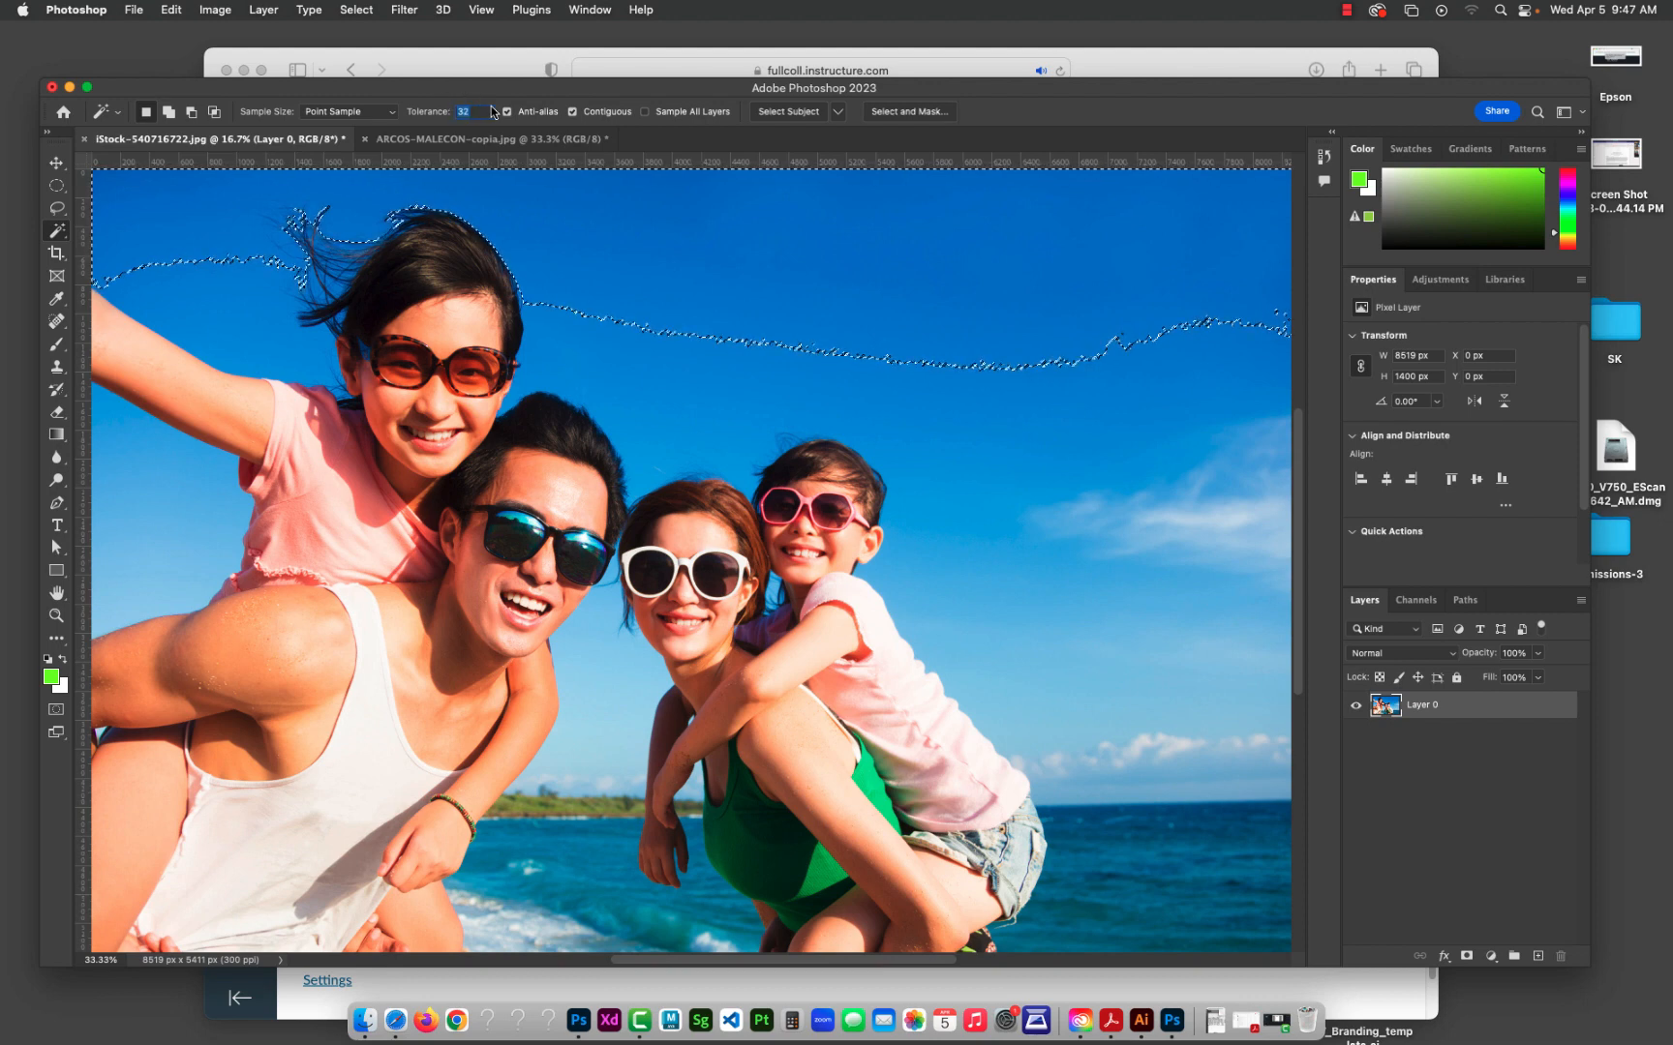
click(478, 107)
key(super+d)
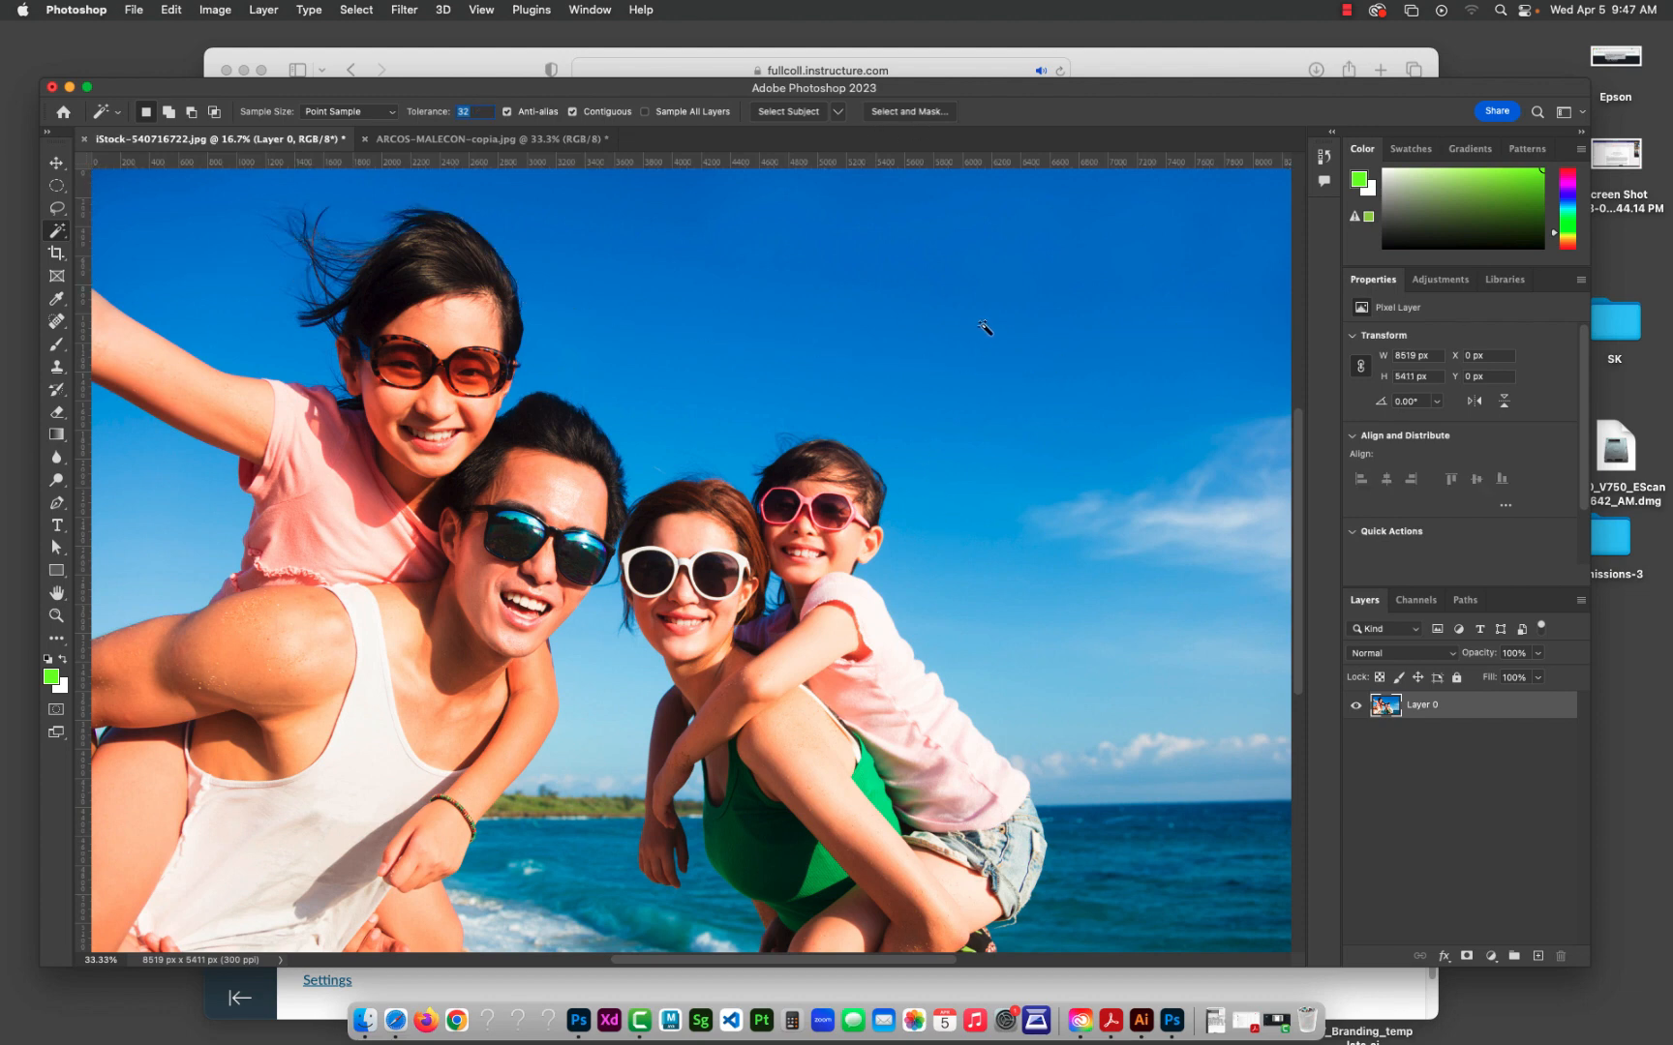
click(906, 250)
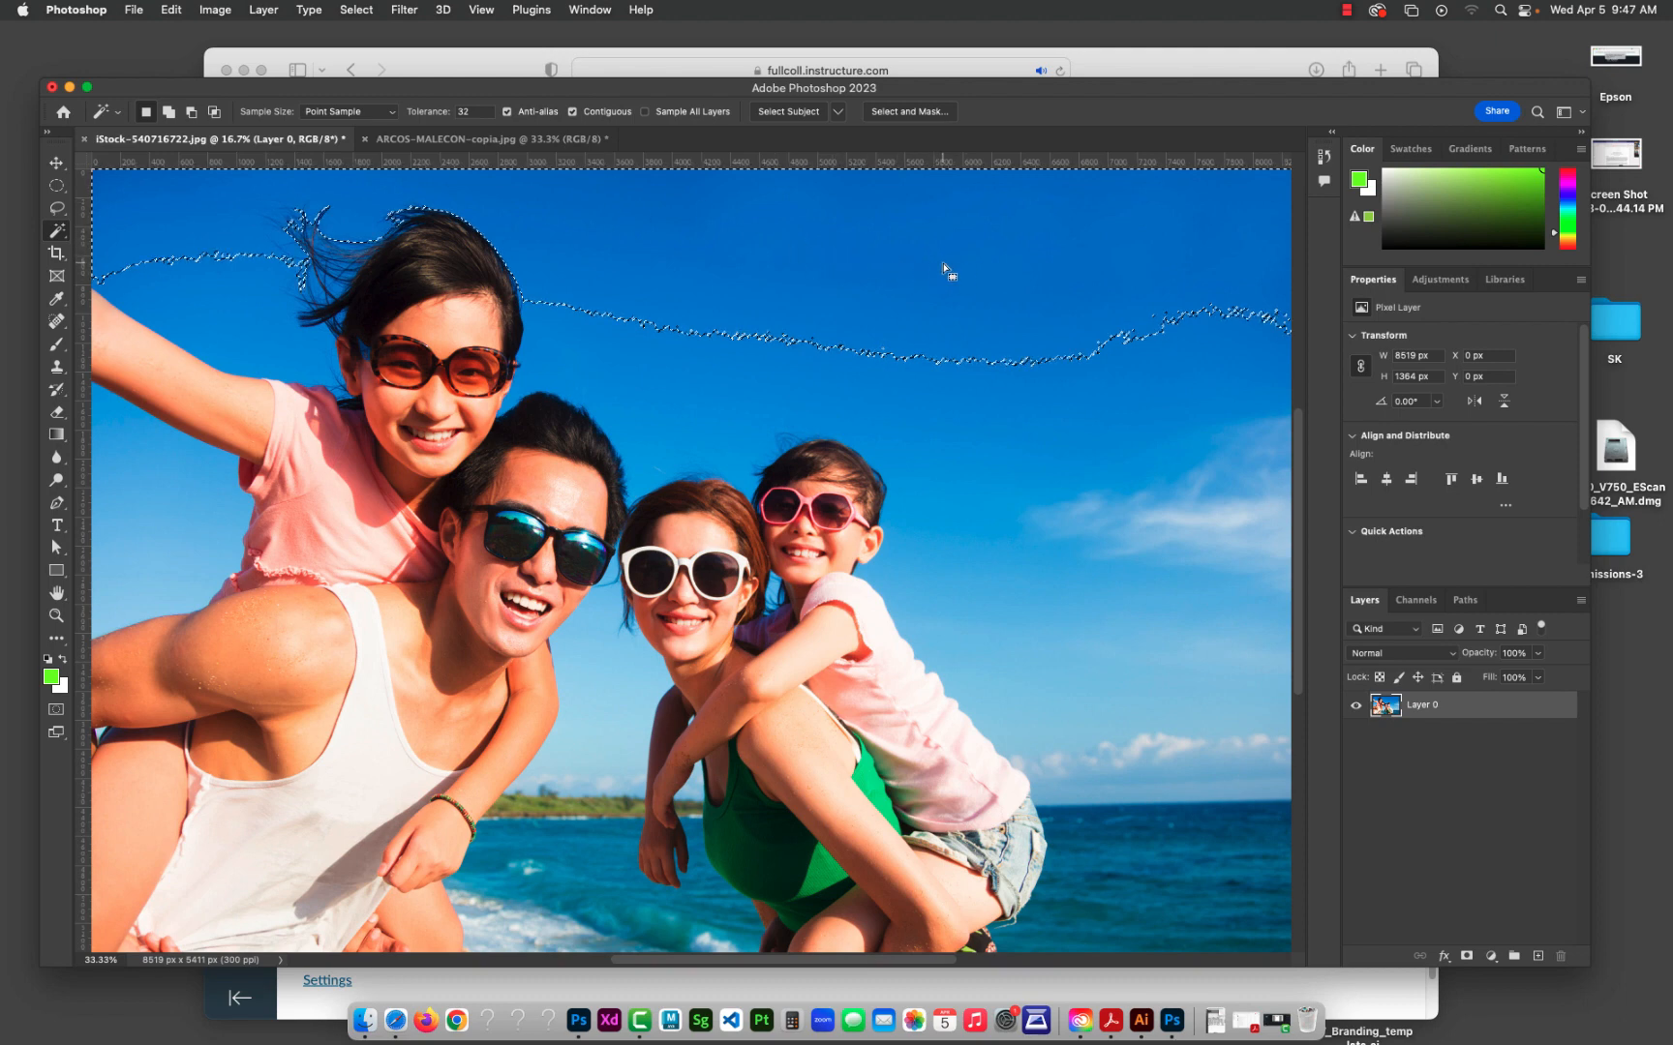
key(super+d)
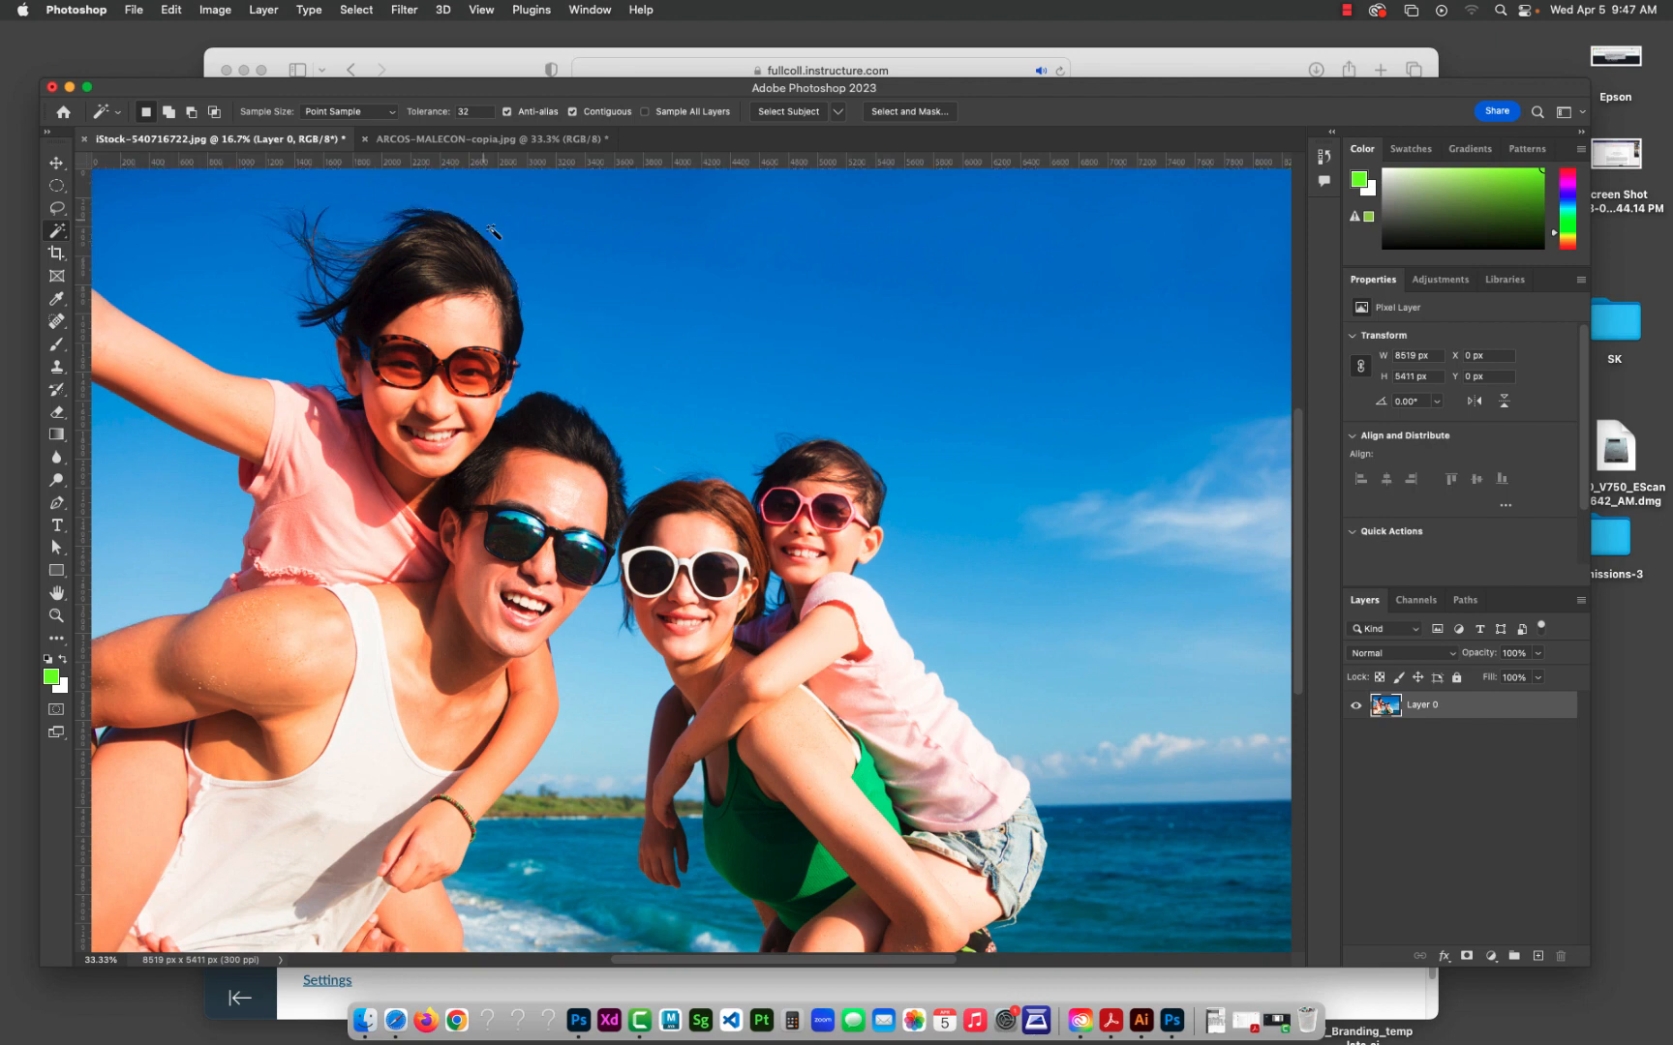
Step: Set the Magic Wand tolerance to 10 and select part of the upper sky
drag(474, 112, 426, 106)
text(10)
click(800, 257)
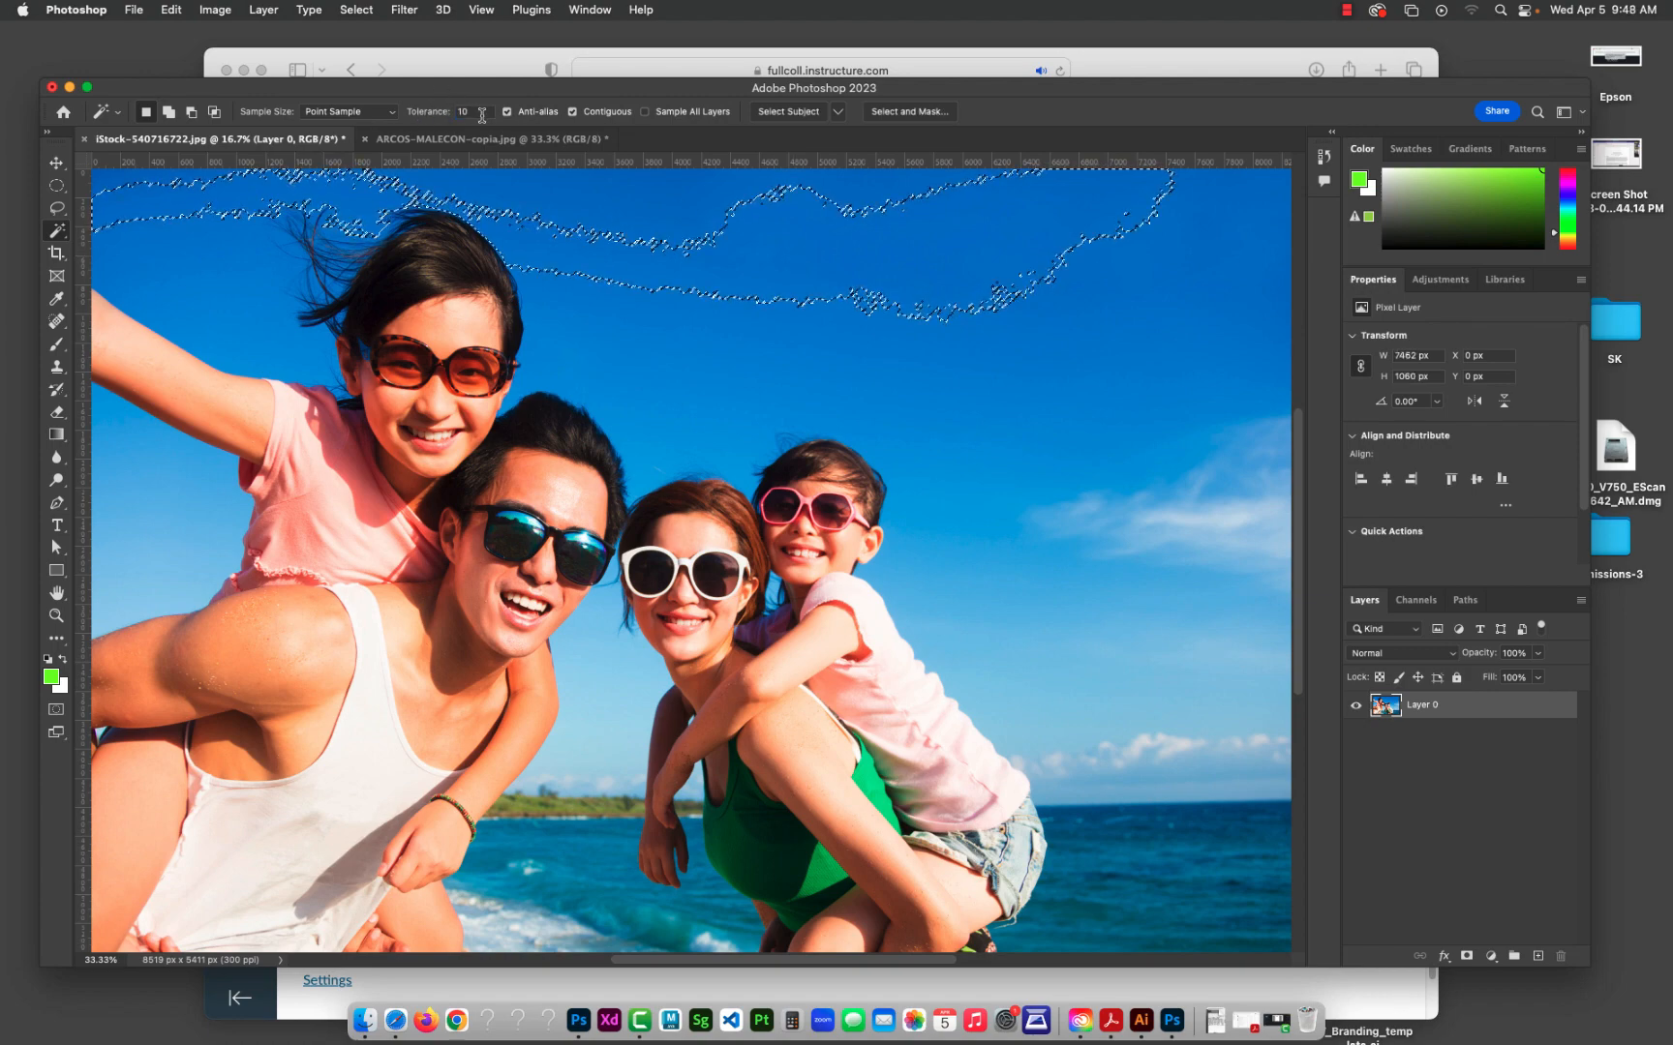
Step: Set the Magic Wand tolerance to 90, replace the old selection by sampling the sky again, and deselect
click(422, 110)
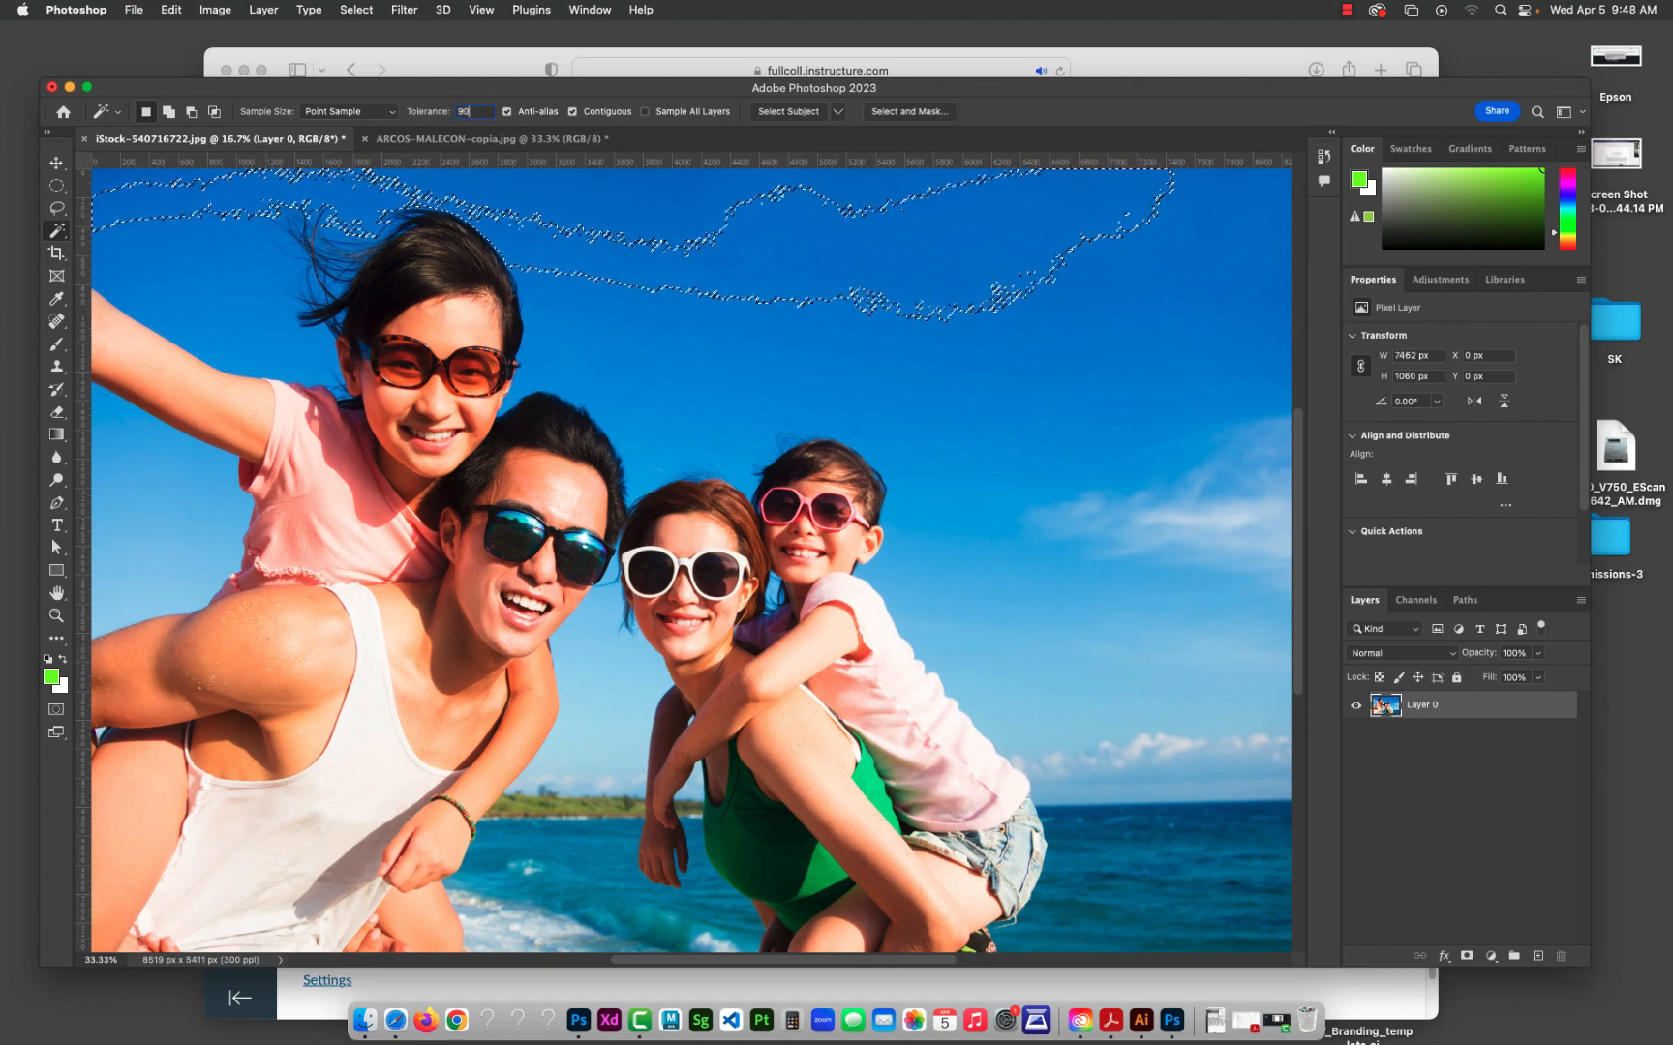
text(90)
key(super+d)
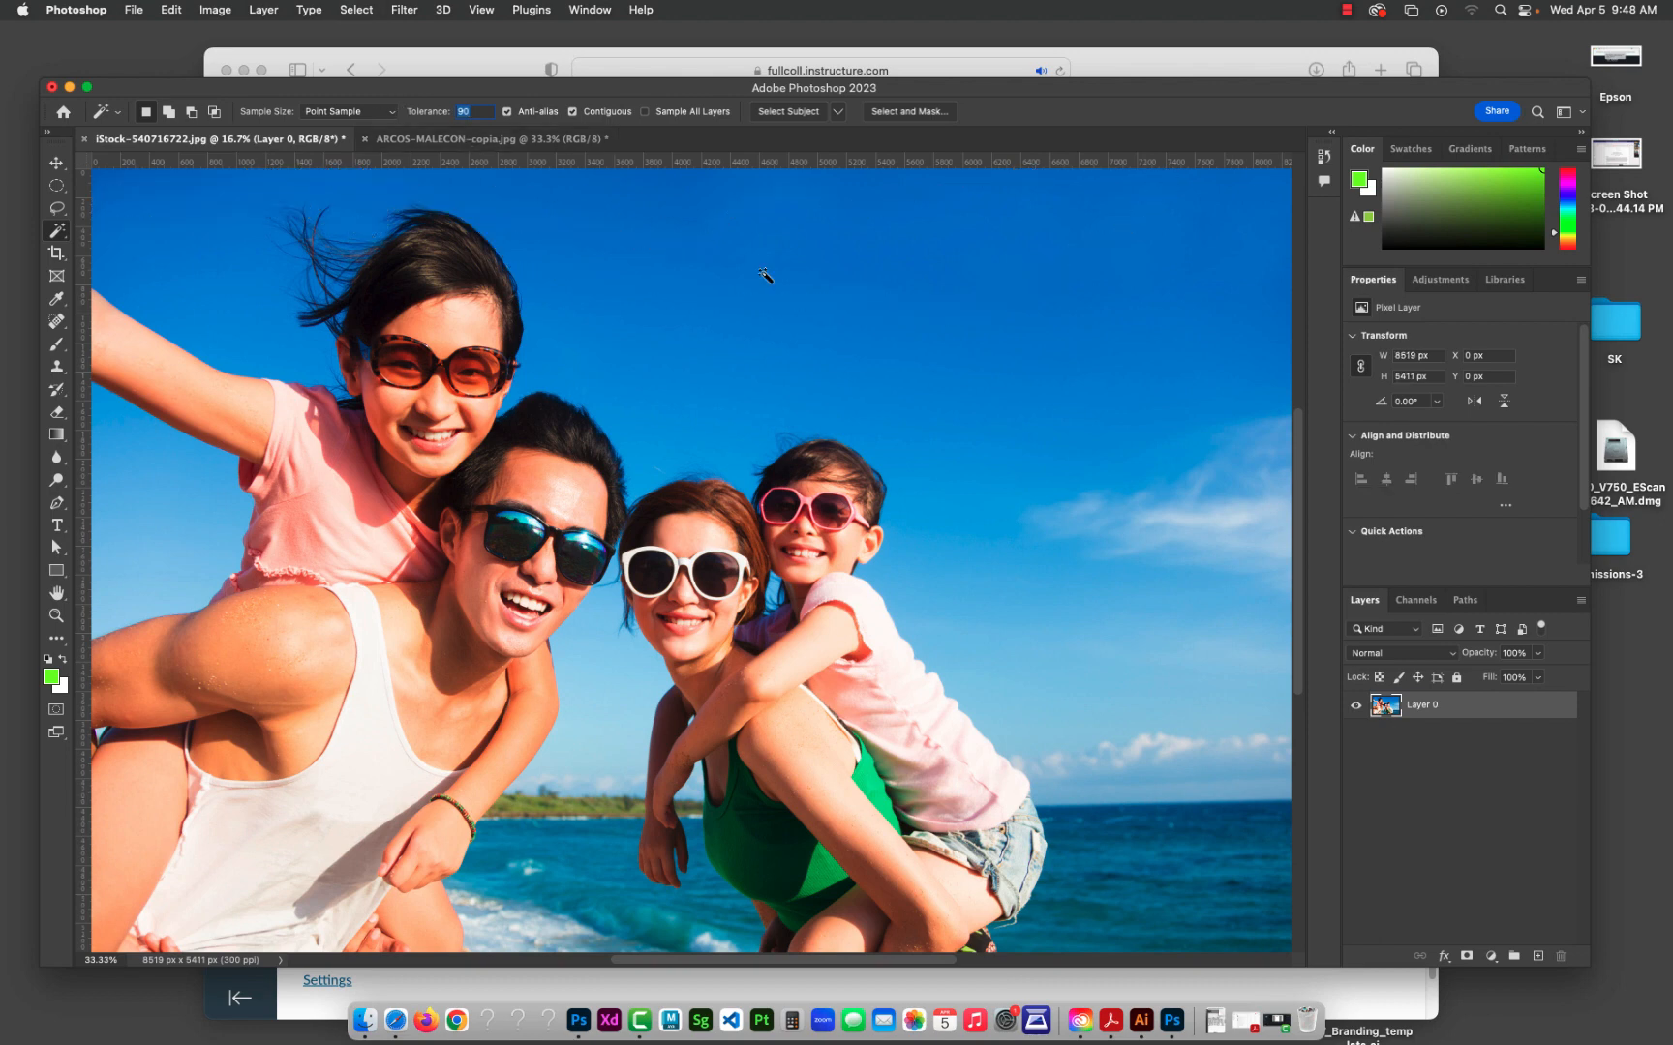
click(953, 331)
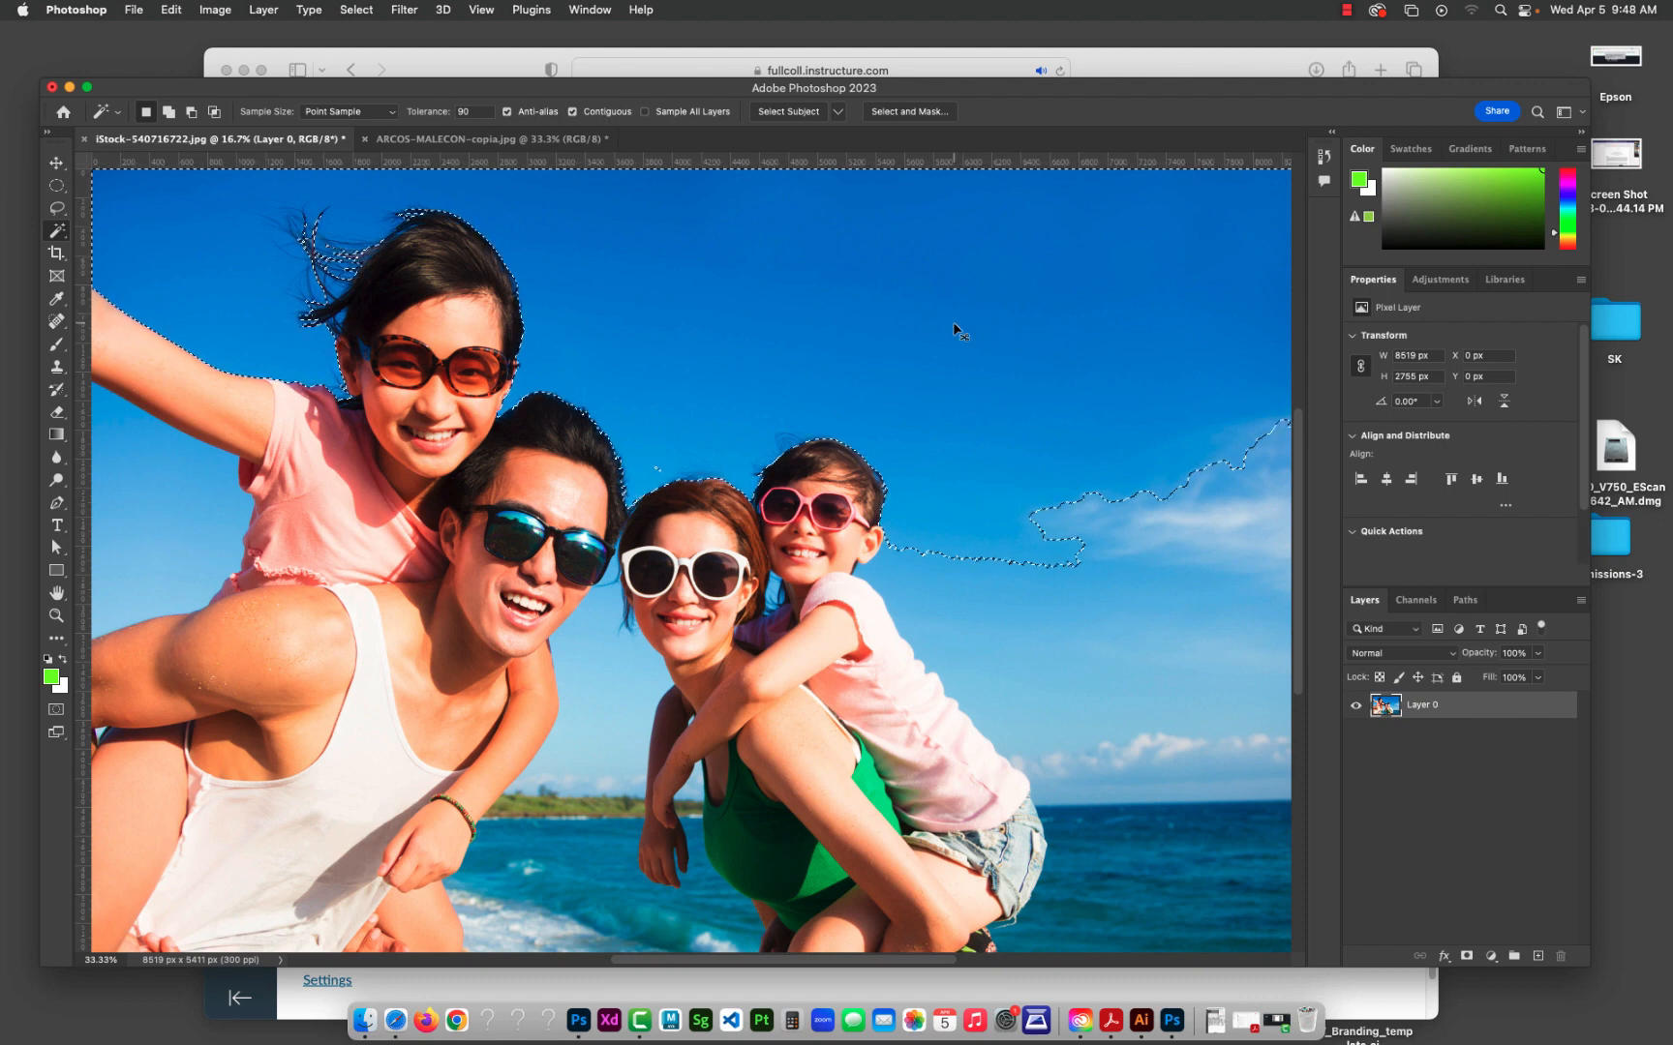
key(super+d)
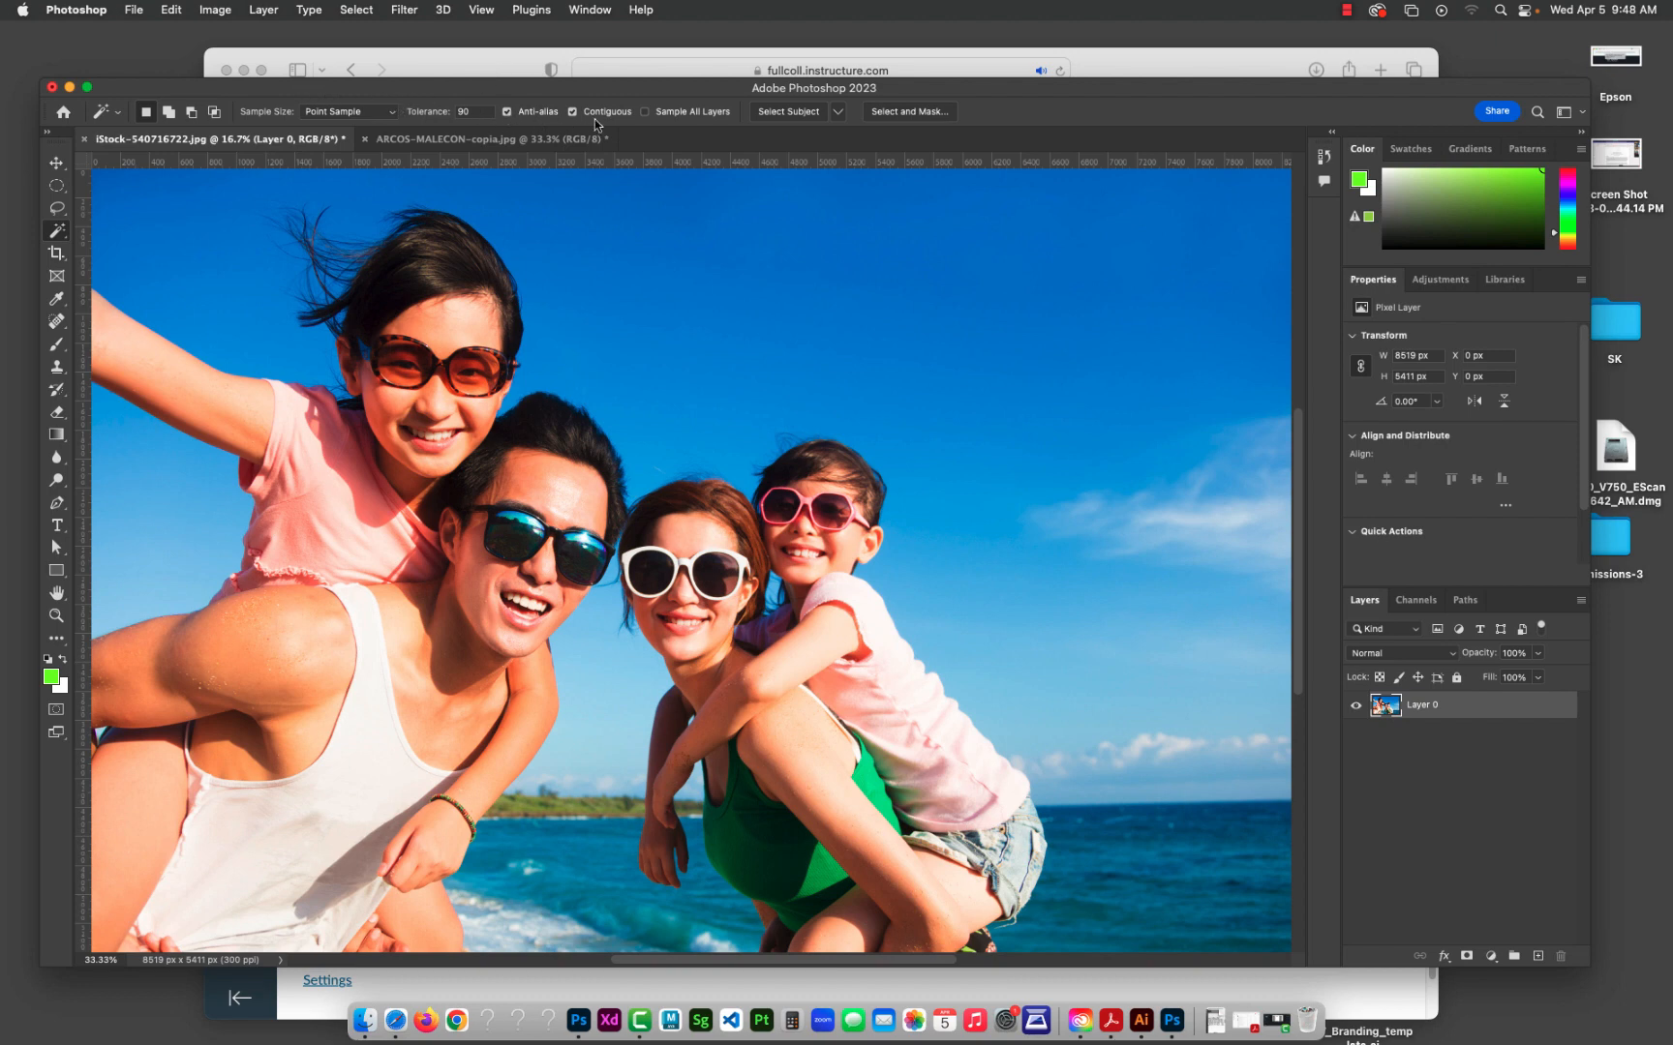
Step: Select the family with Select Subject and add a layer mask from that selection to hide the background
click(799, 113)
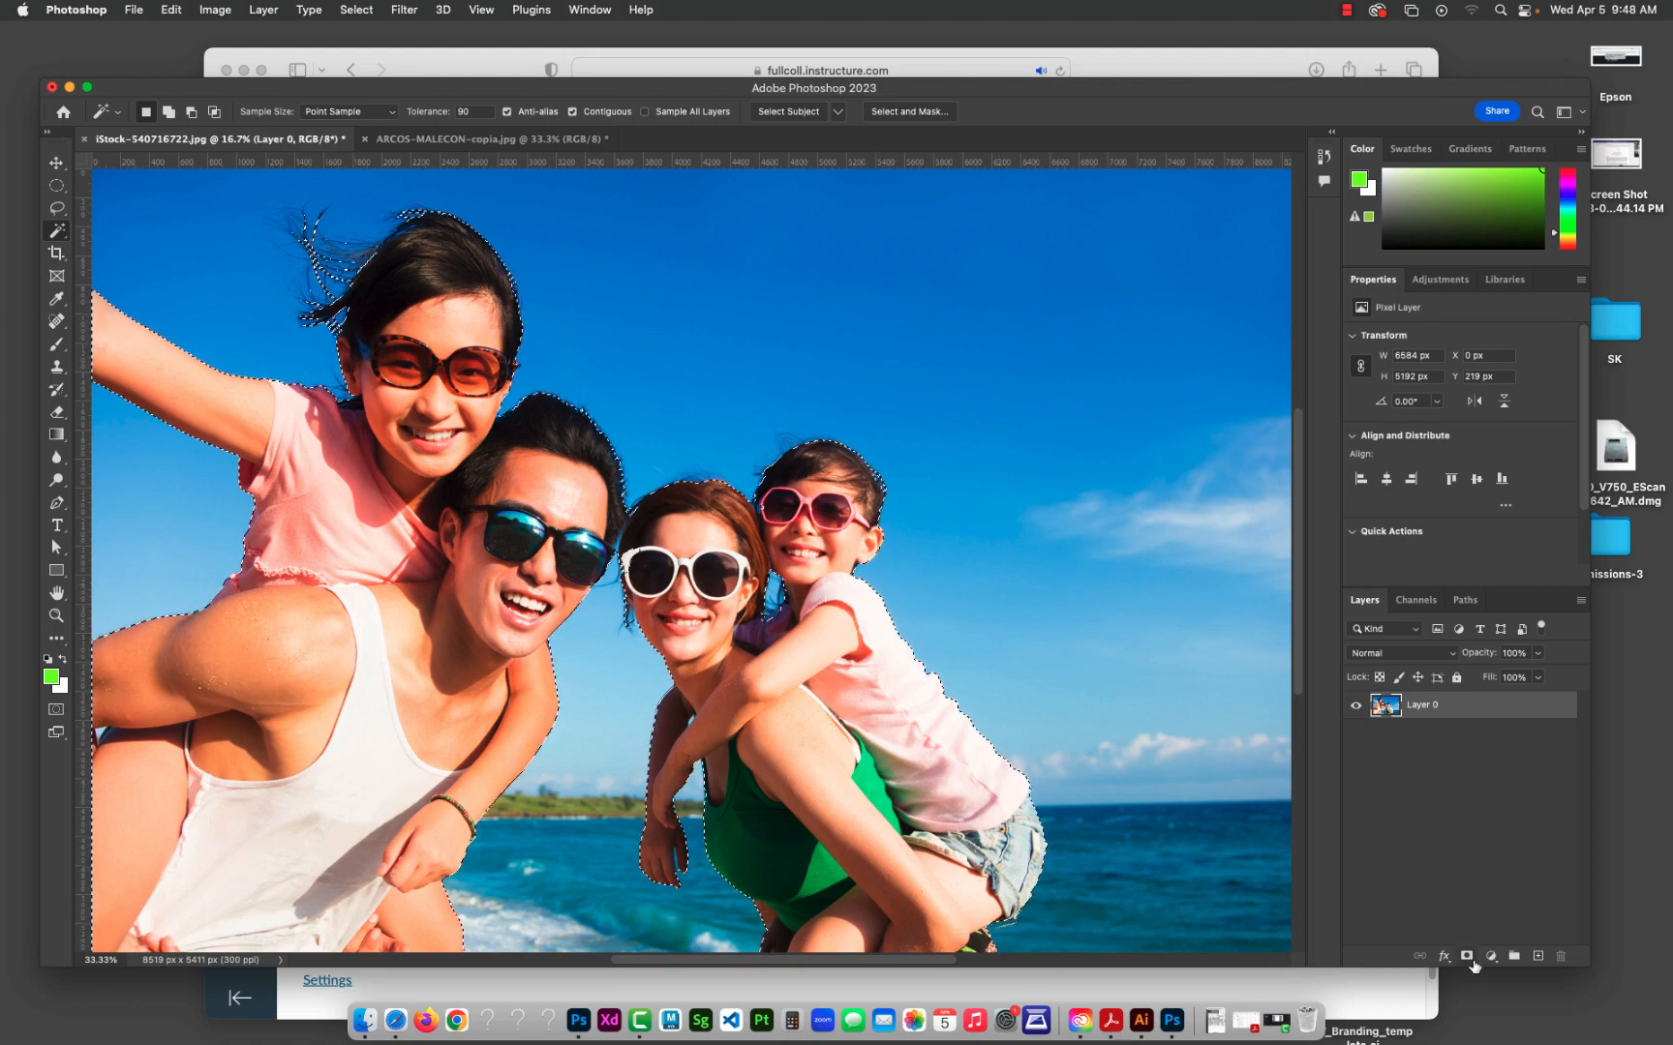
click(1467, 956)
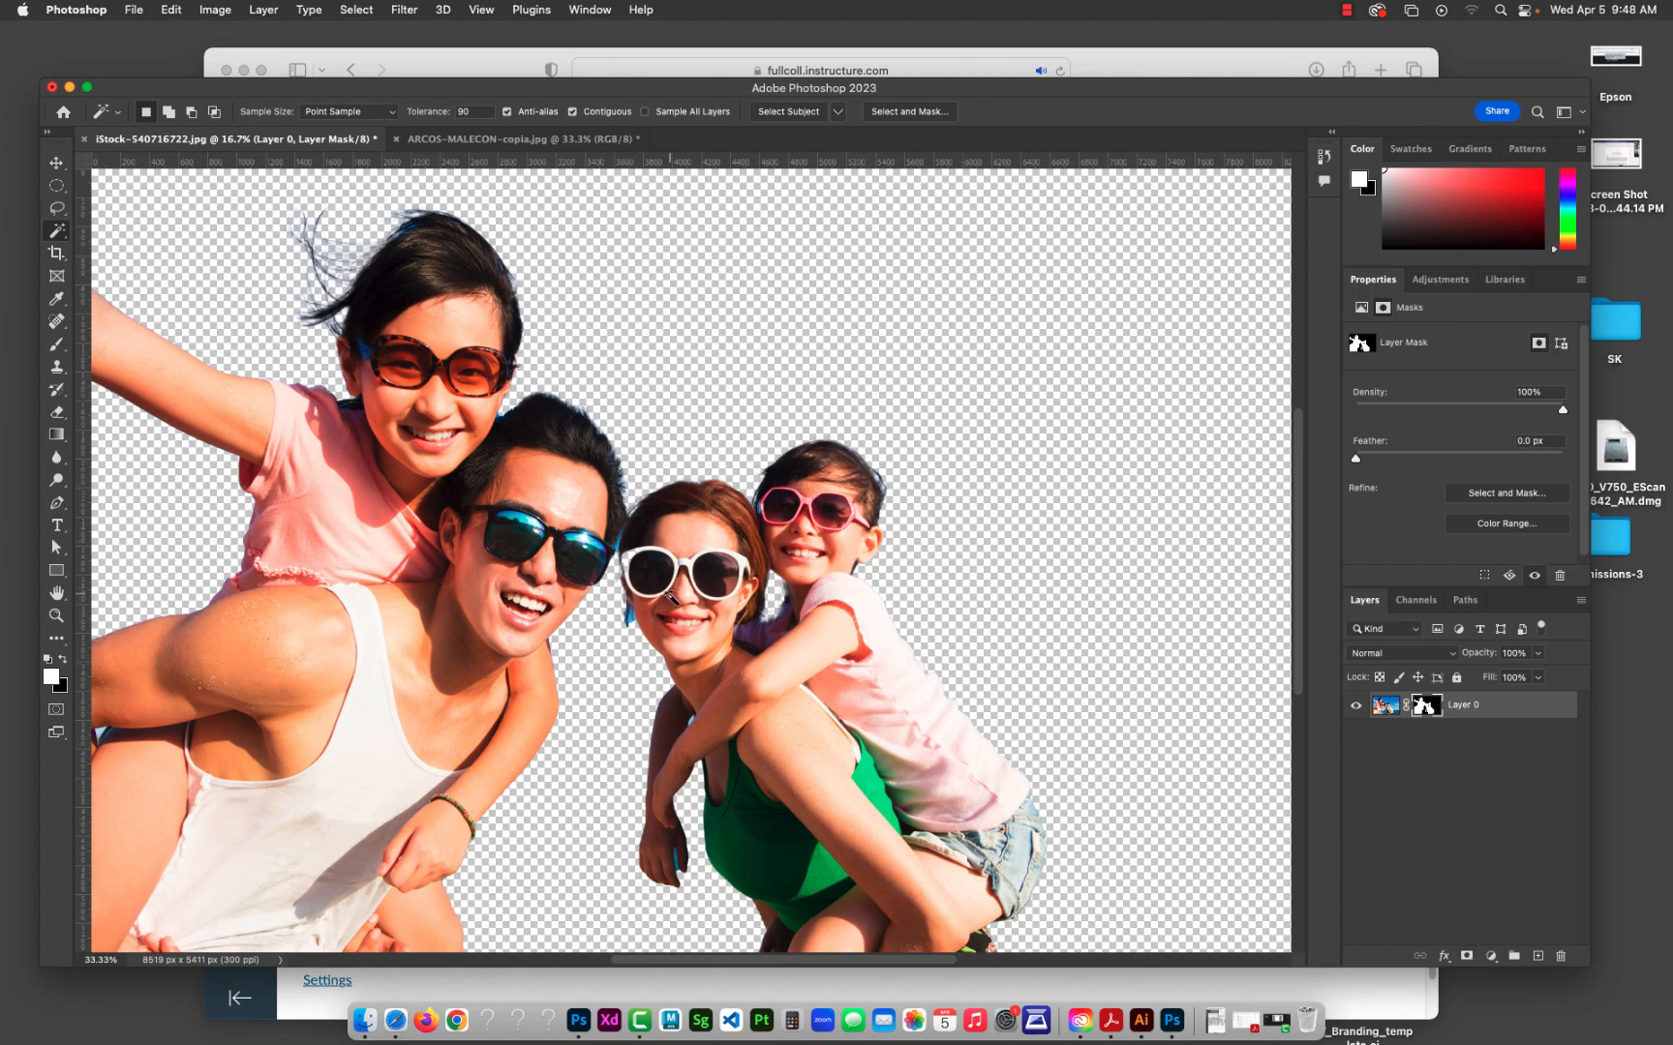
scroll(671, 597, up, 5)
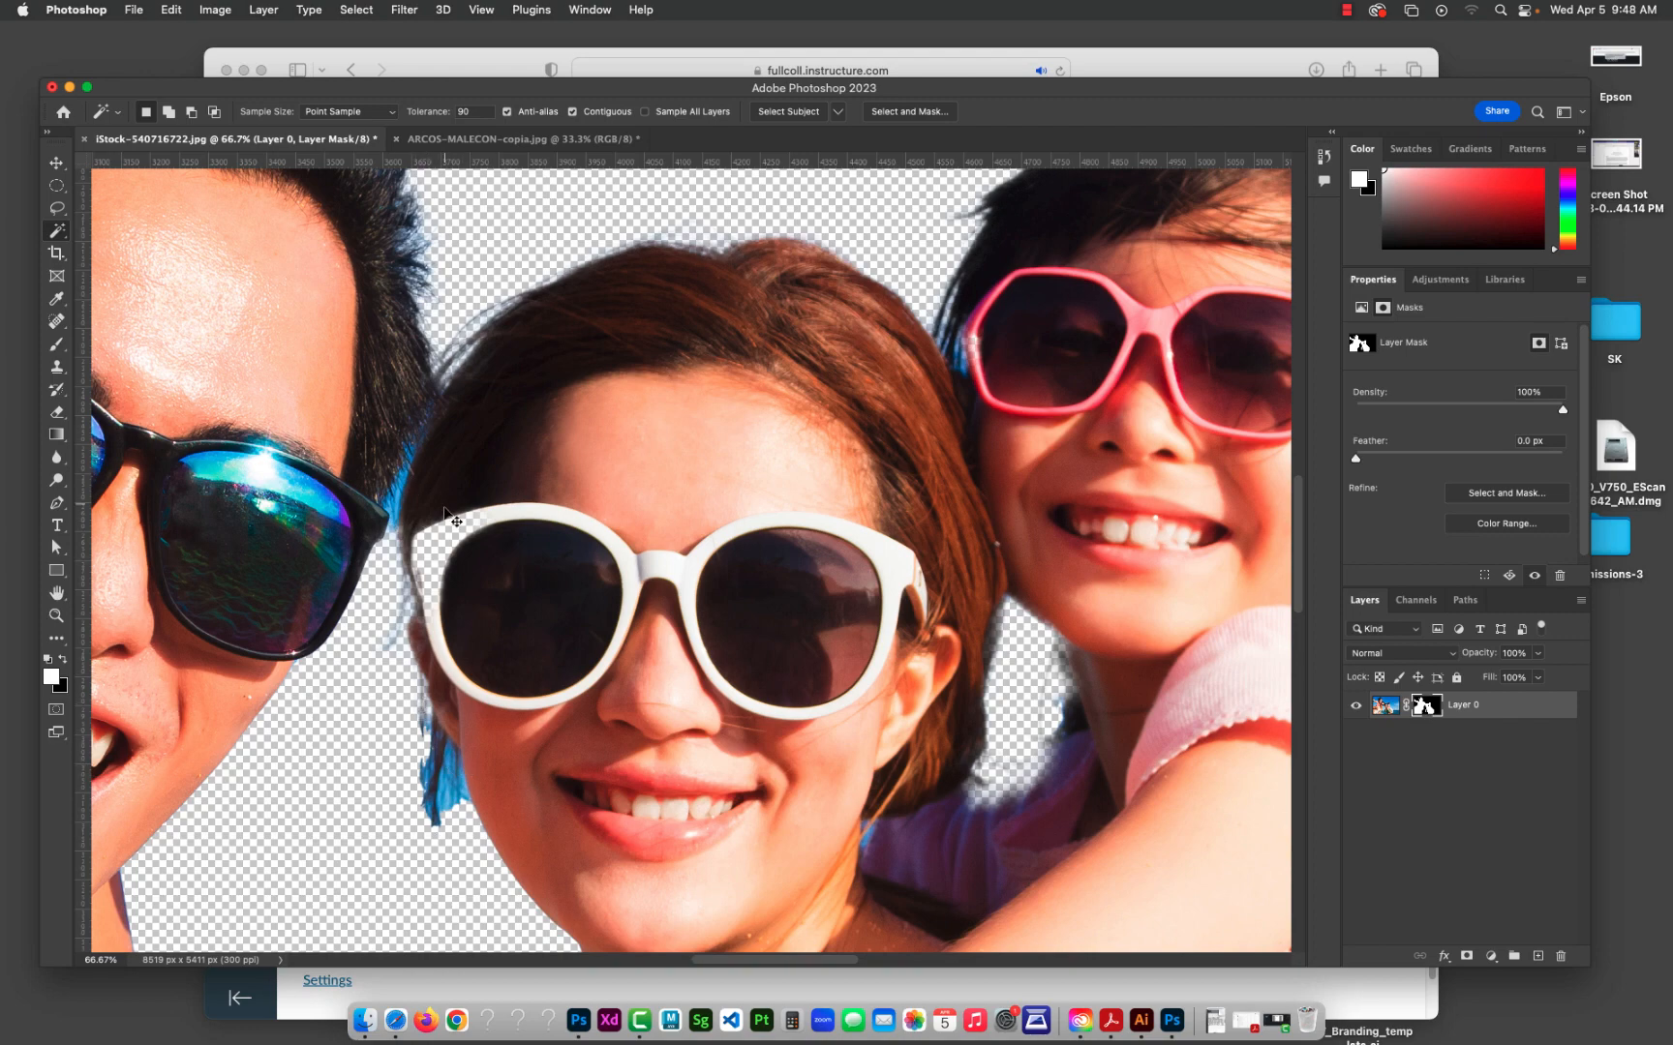
Step: Float the iStock-540716722.jpg document and copy its masked Layer 0 into ARCOS-MALECON-copia.jpg
key(super+minus)
key(super+minus)
key(super+minus)
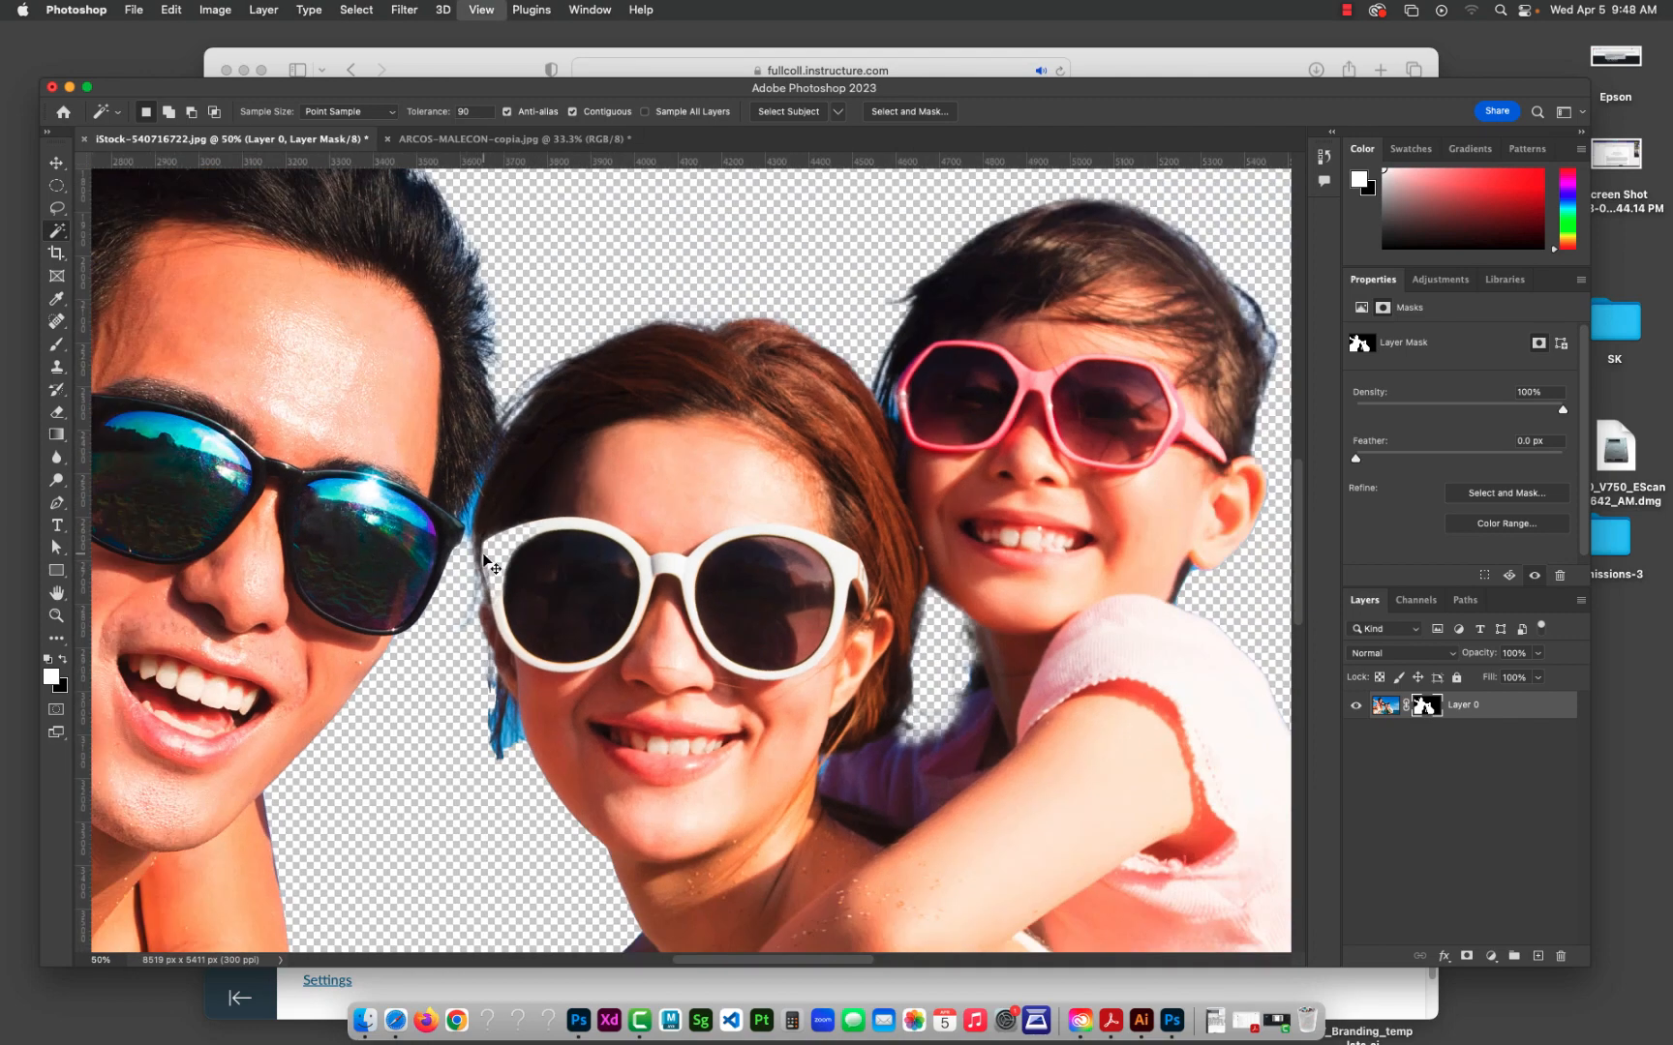
key(super+minus)
key(super+minus)
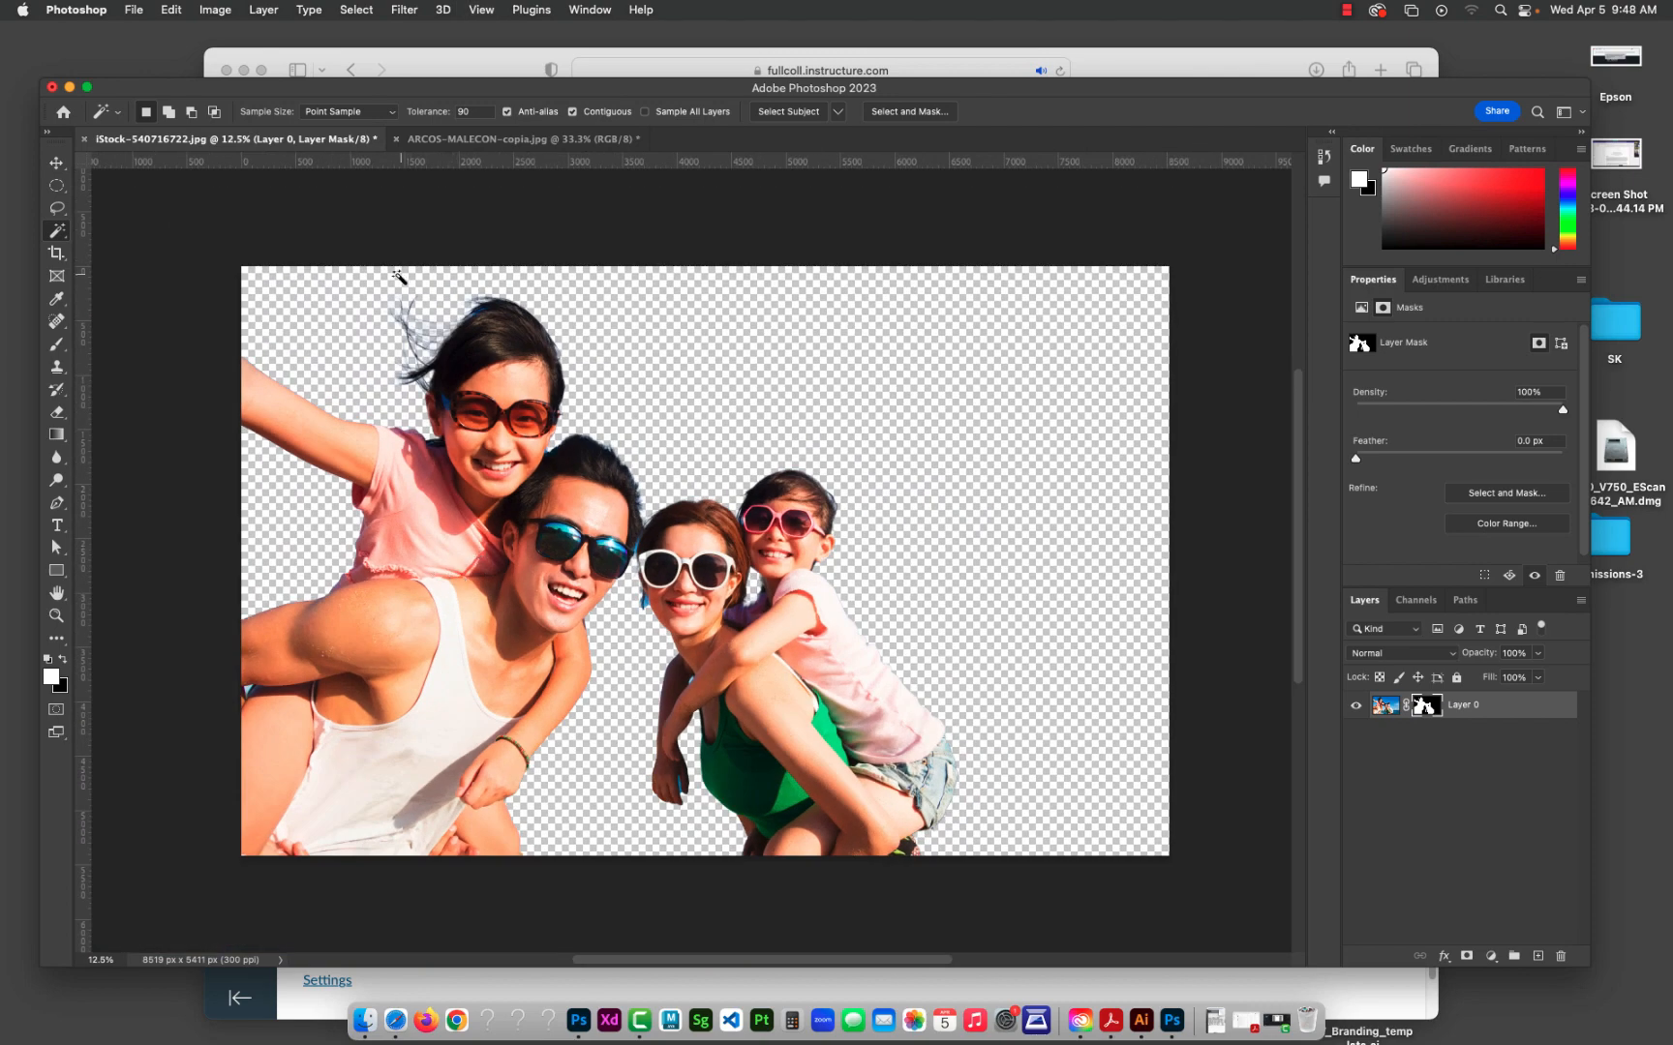
drag(312, 146, 616, 329)
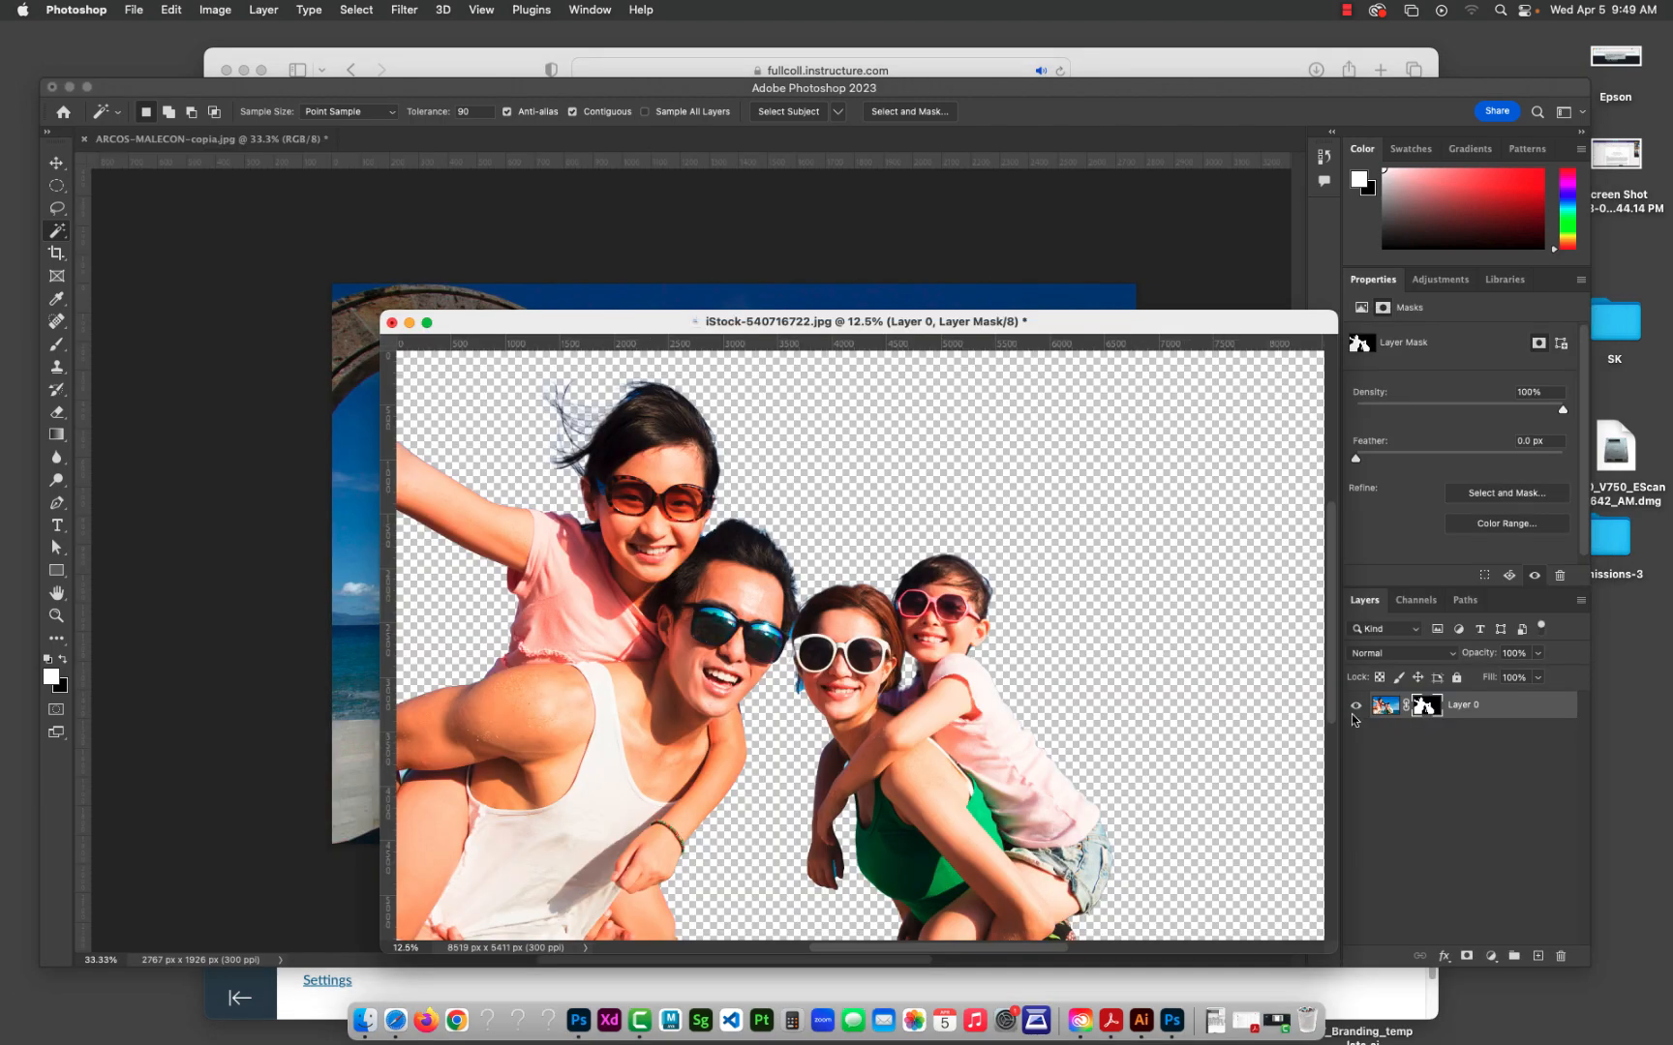
drag(1386, 707, 859, 247)
Step: Scale the family layer to 34.65% with Free Transform and place it at X 0 px, Y 51 px over the arches
key(super+minus)
key(super+minus)
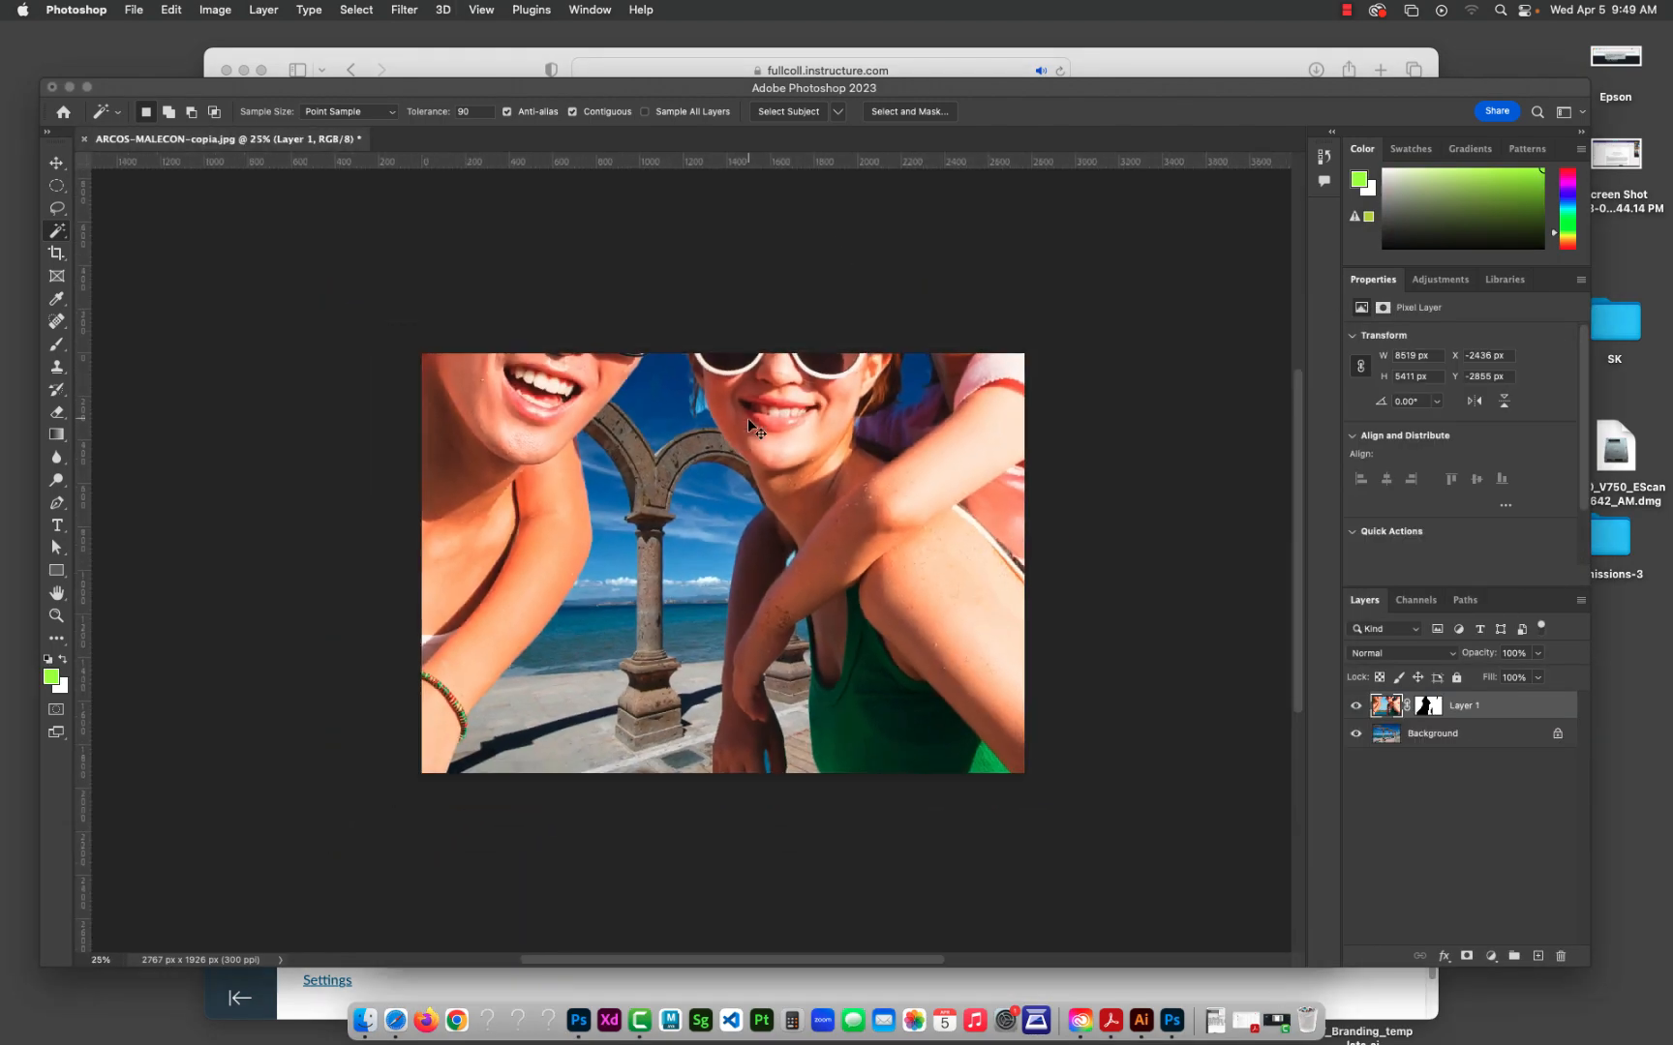
key(super+t)
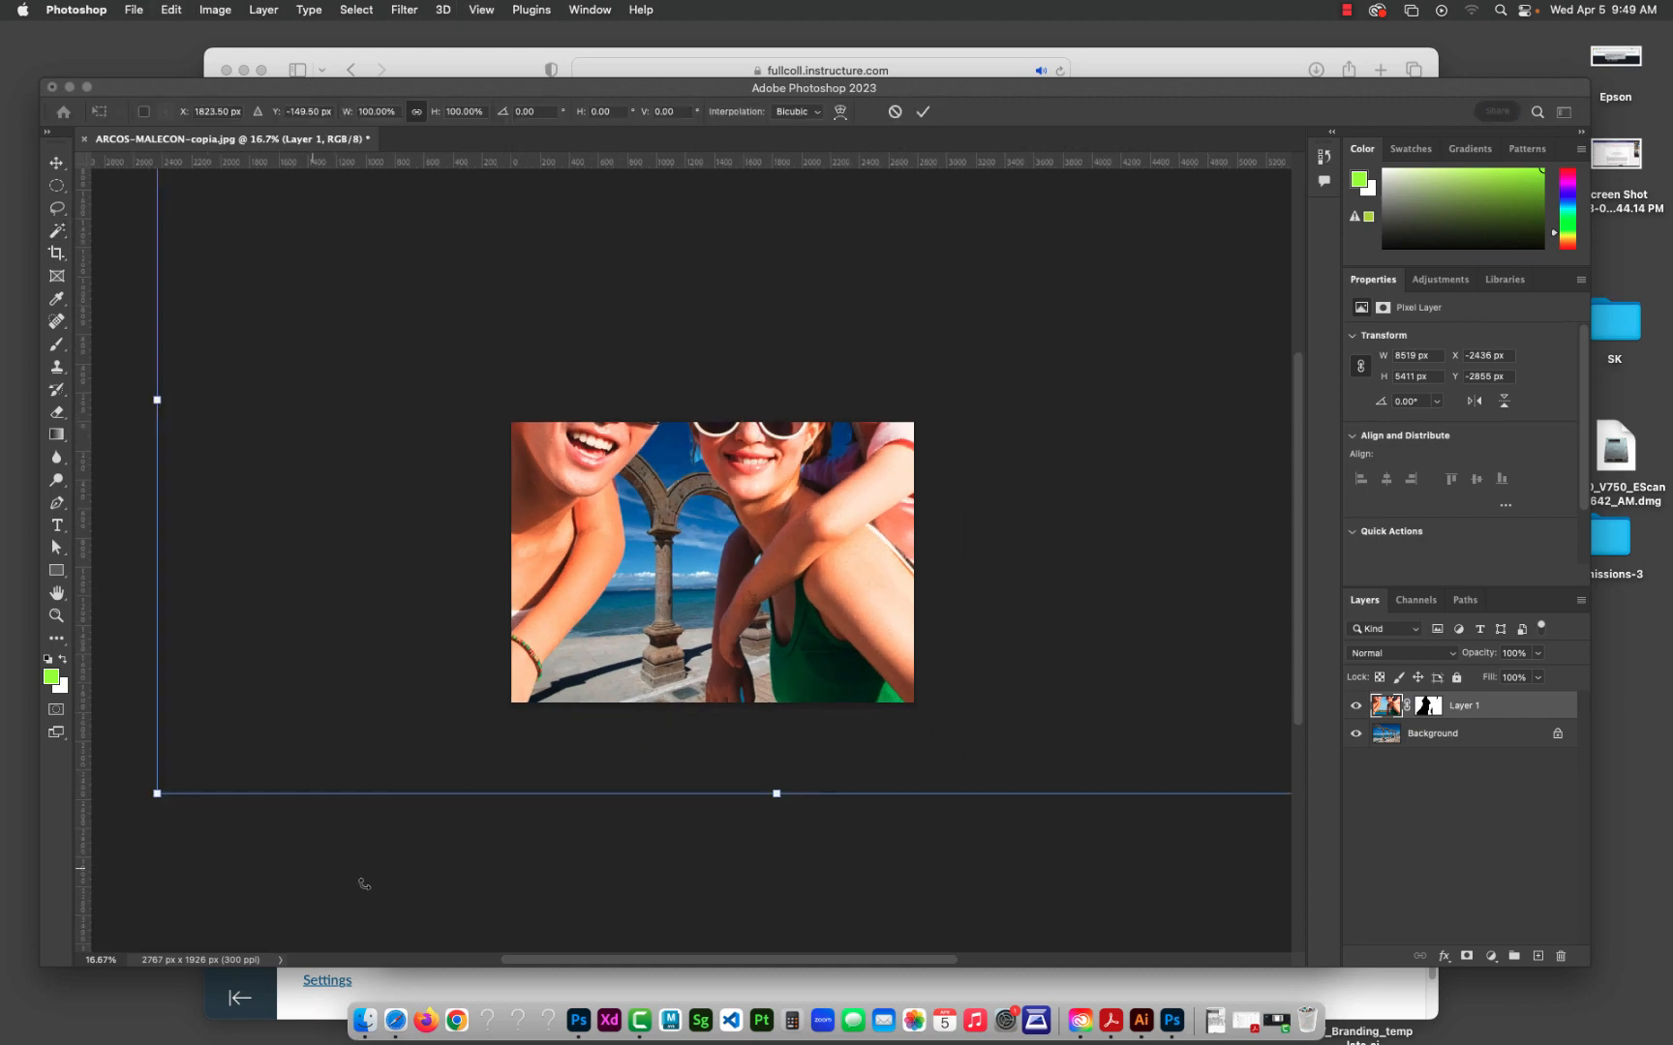
drag(156, 794, 813, 503)
drag(1083, 378, 778, 726)
drag(1098, 347, 914, 430)
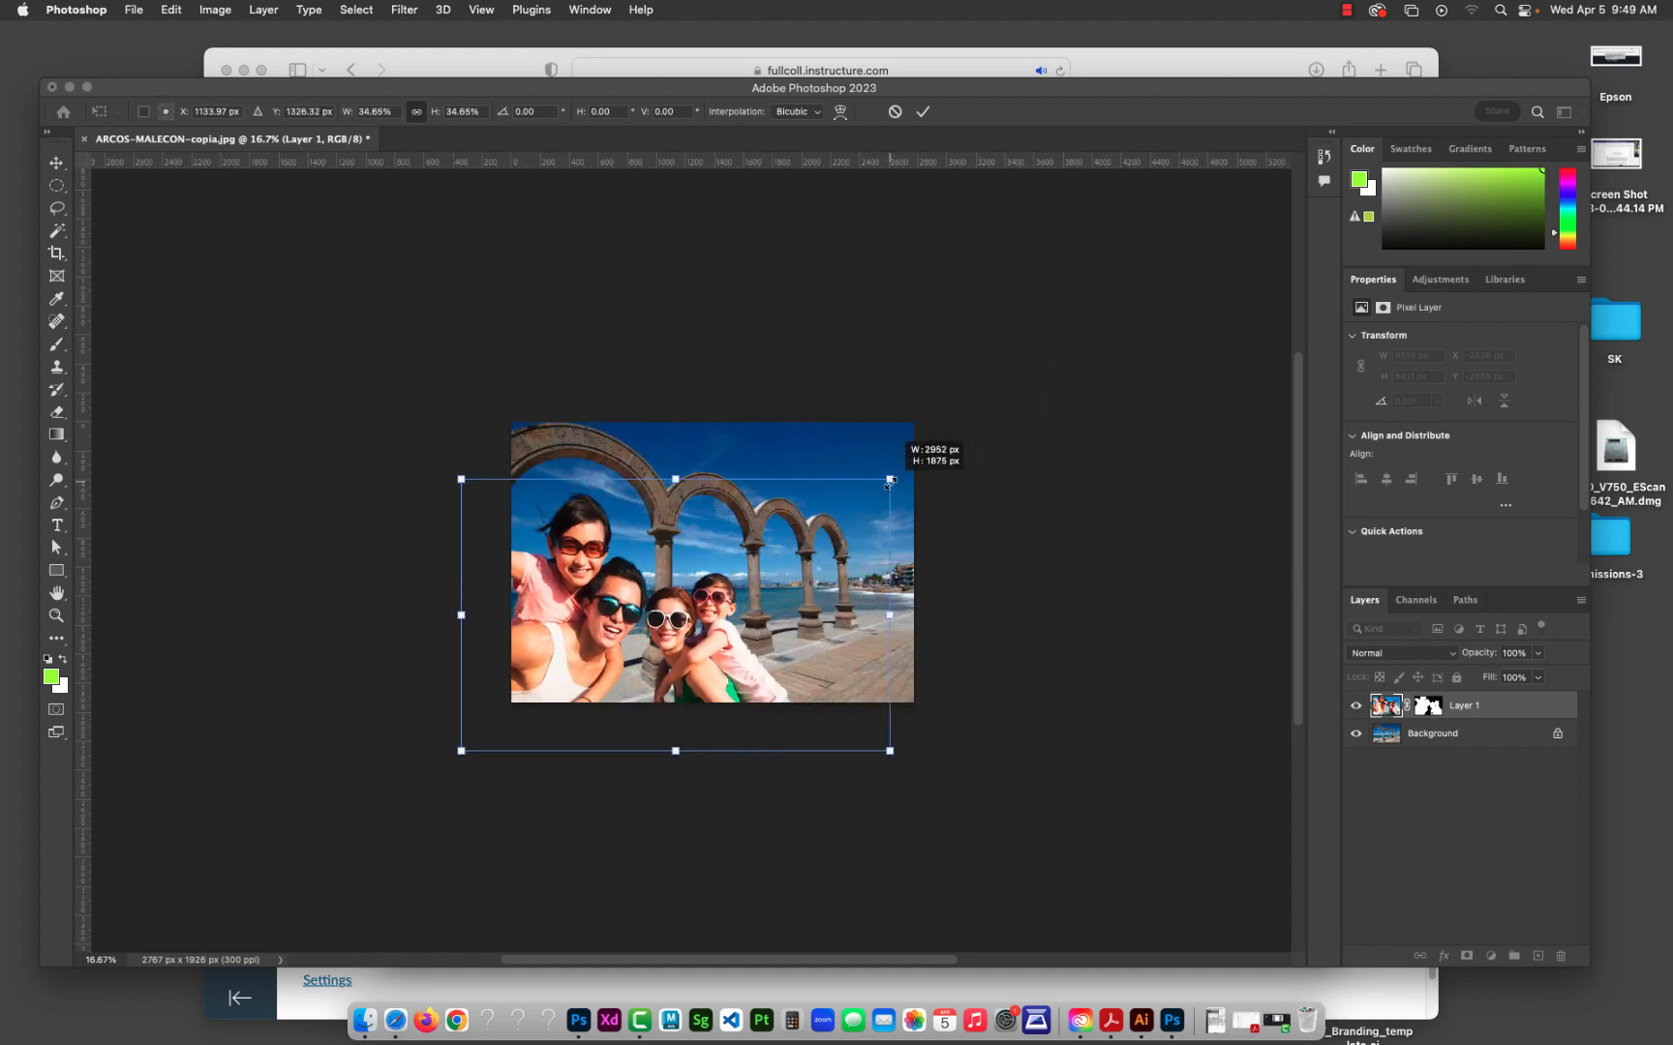
drag(720, 571, 773, 601)
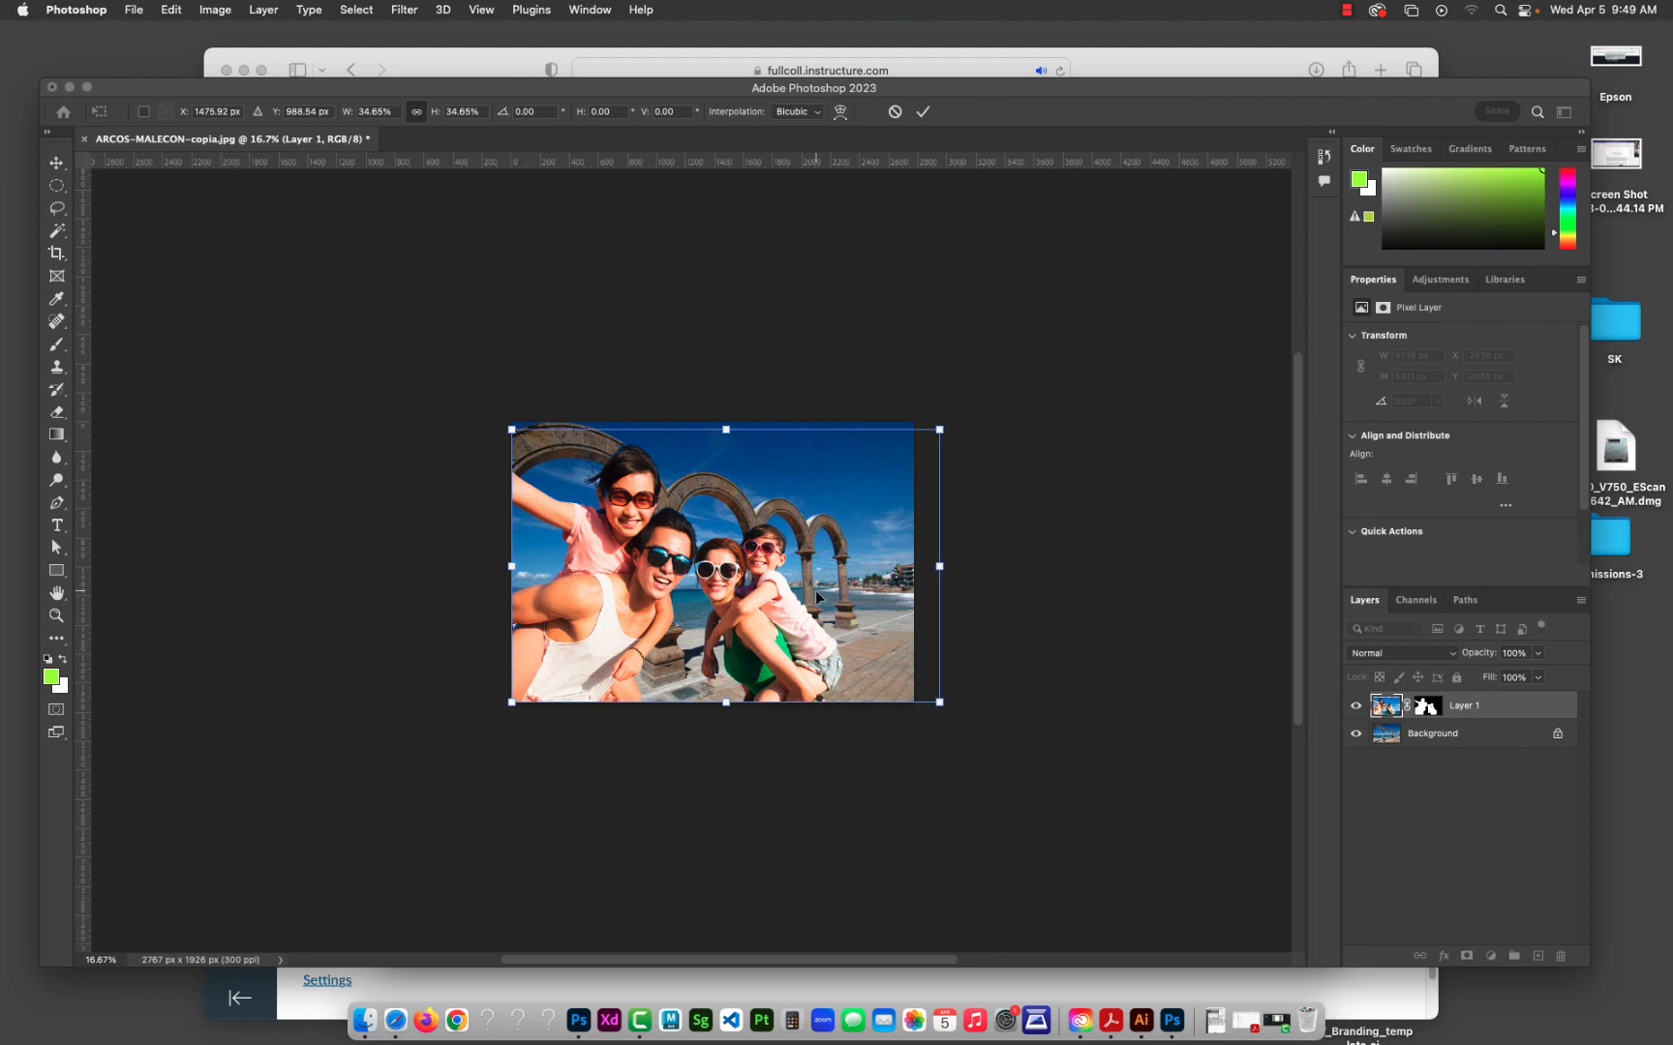
key(Return)
key(w)
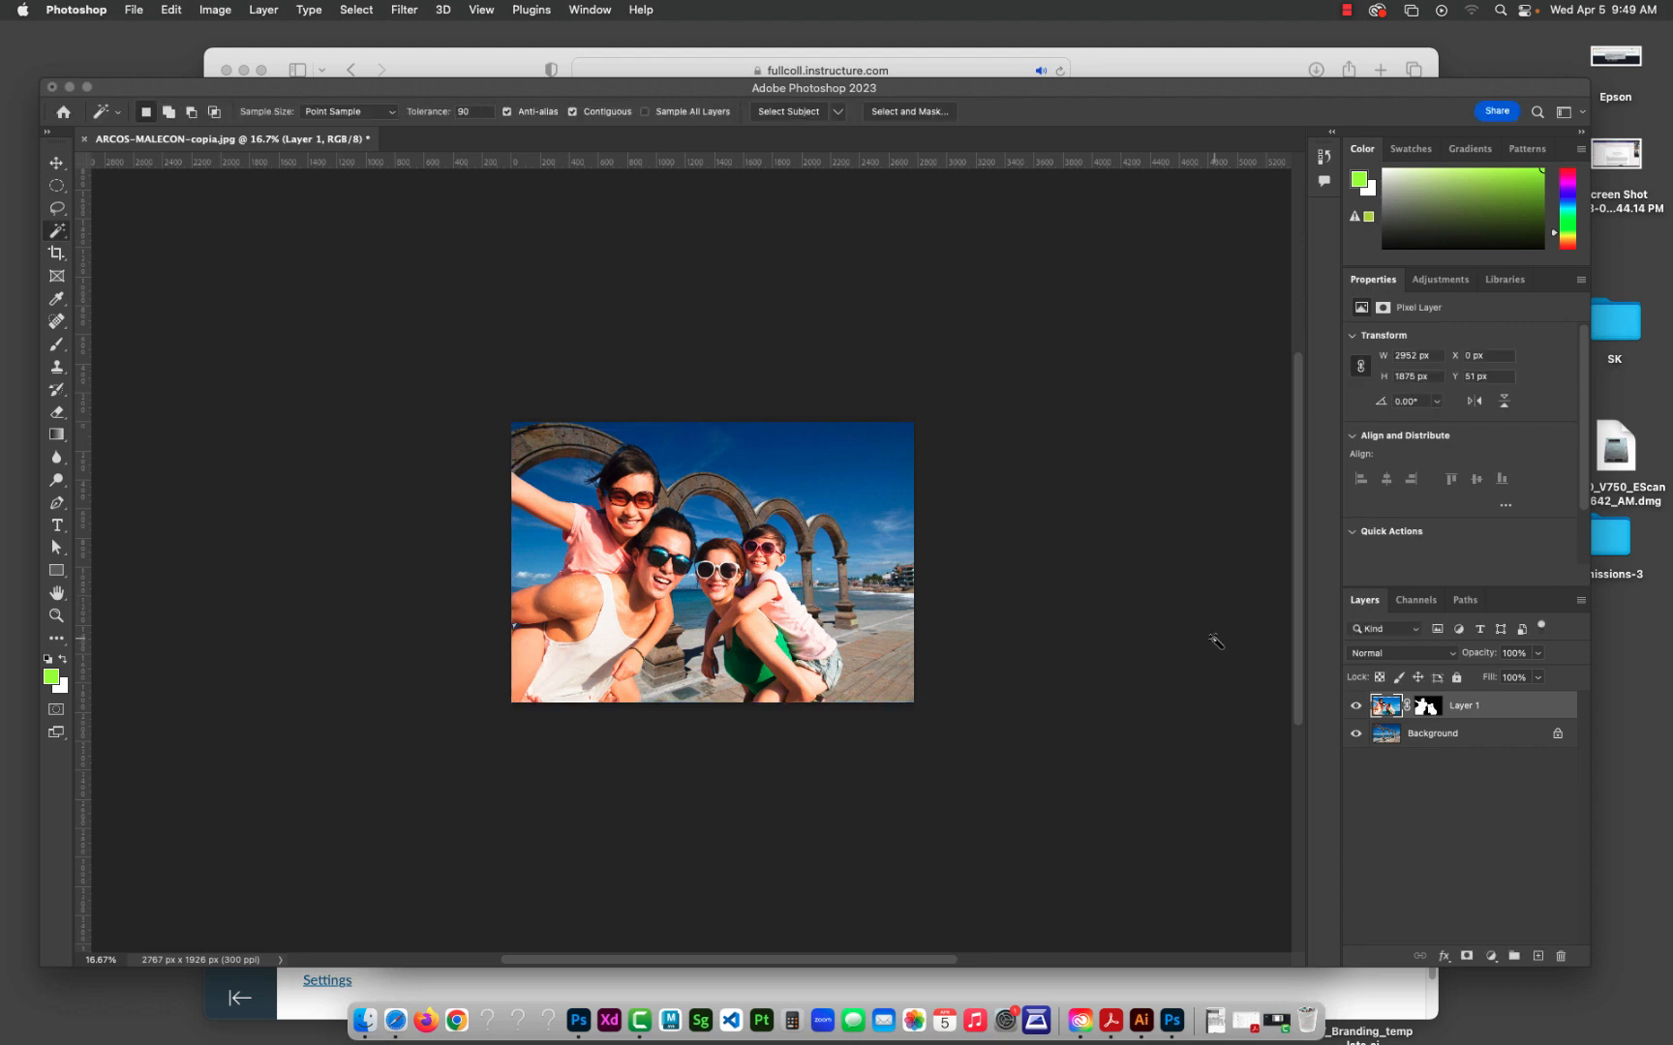